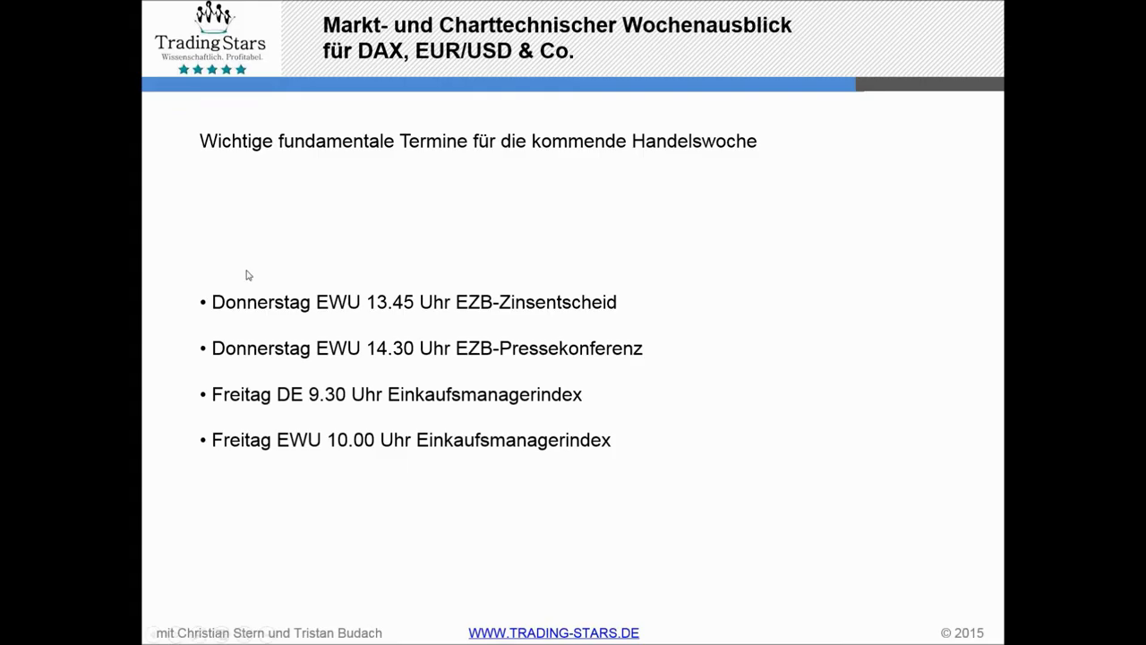
Step: Go back to the agenda slide and switch to the FXFlatMatrix workbook in Excel to examine the DAX weekly rating
{"action": "key", "text": "Left"}
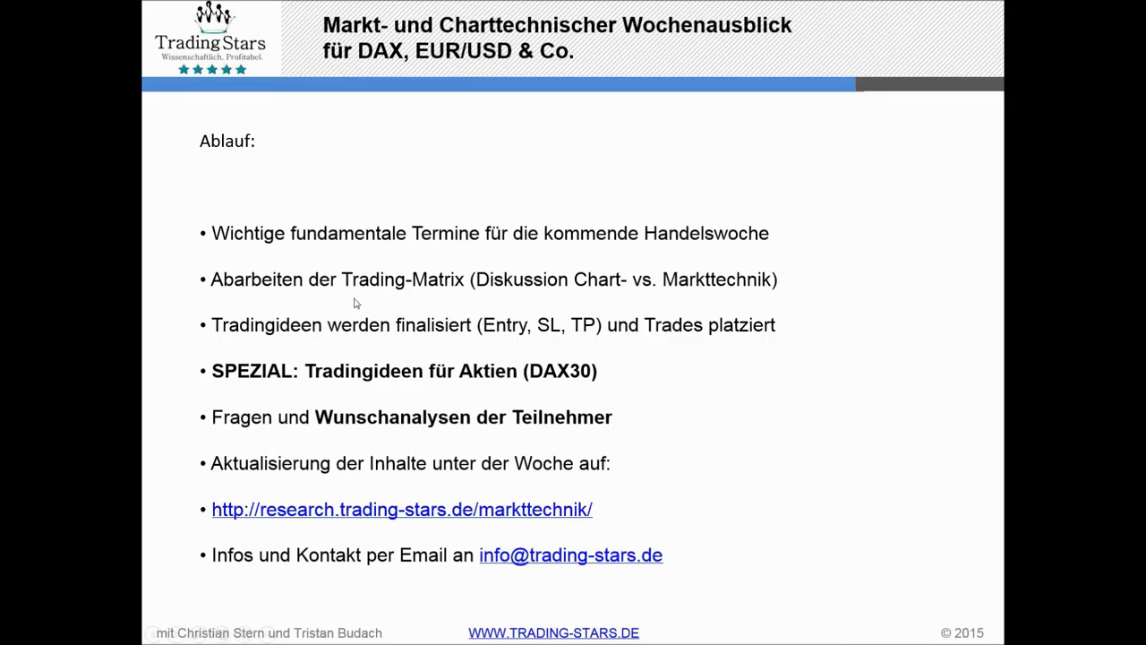
{"action": "key", "text": "super"}
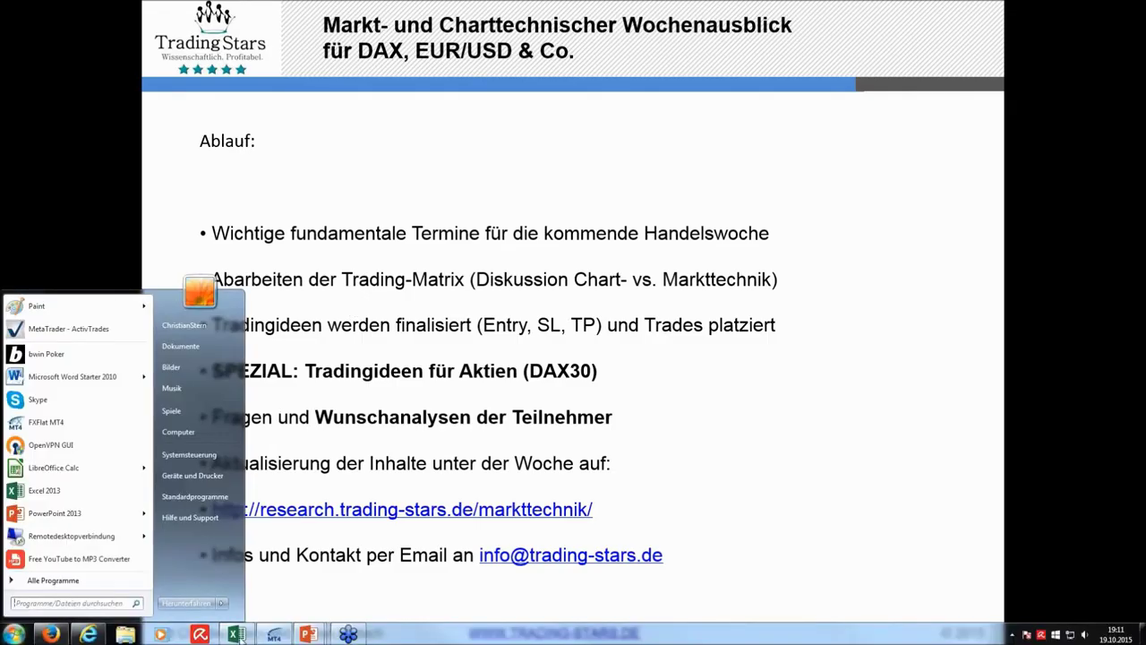
{"action": "left_click", "coordinate": [238, 636]}
{"action": "left_click", "coordinate": [309, 515]}
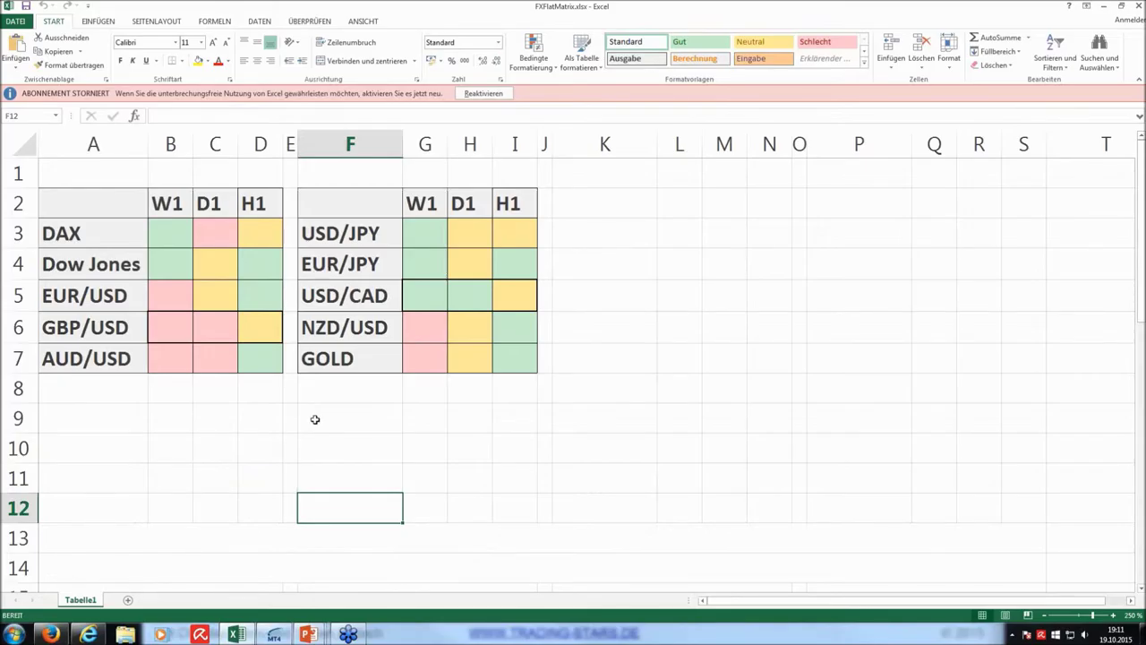
{"action": "left_click", "coordinate": [159, 233]}
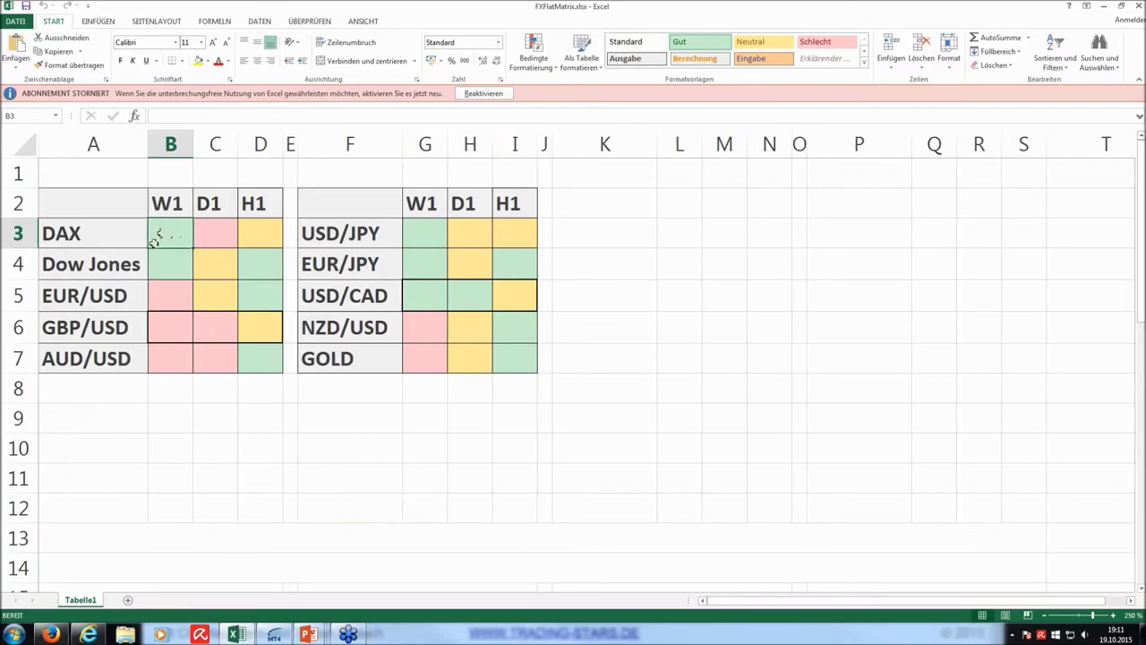
{"action": "left_click", "coordinate": [170, 270]}
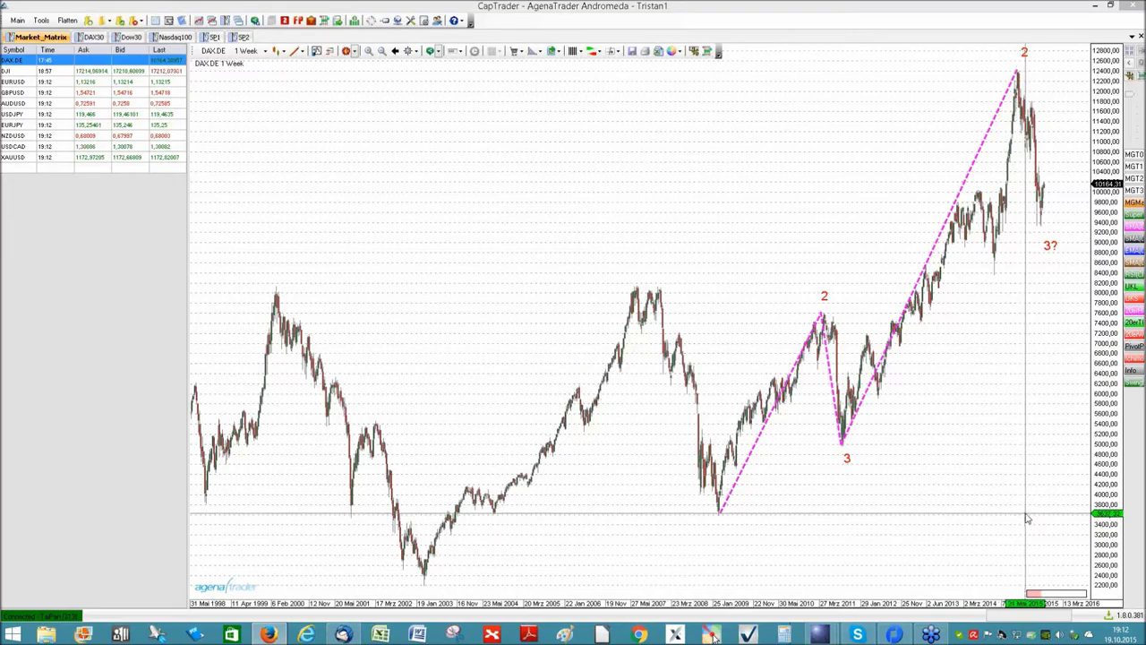
Step: Circle the latest decline from point 2 to 3? on the weekly DAX chart, and return to the three-chart layout without the marking
{"action": "scroll", "coordinate": [1028, 518], "scroll_direction": "up", "scroll_amount": 5}
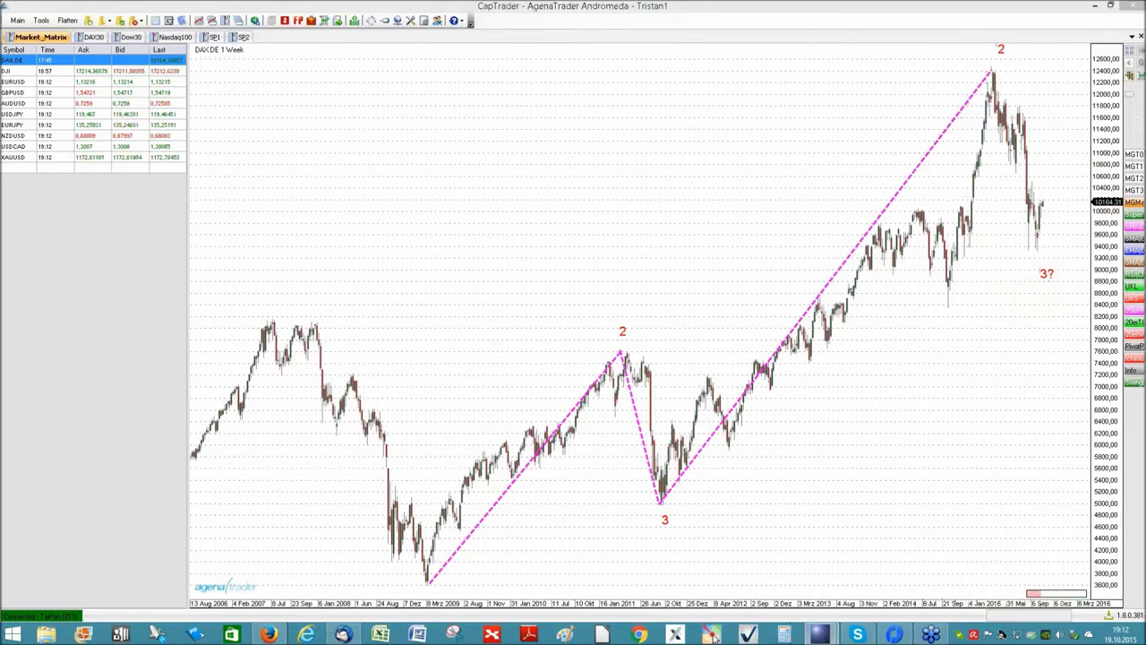
{"action": "mouse_move", "coordinate": [960, 87]}
{"action": "left_mouse_down"}
{"action": "mouse_move", "coordinate": [1010, 61]}
{"action": "mouse_move", "coordinate": [1058, 198]}
{"action": "mouse_move", "coordinate": [1053, 250]}
{"action": "mouse_move", "coordinate": [975, 75]}
{"action": "left_mouse_up"}
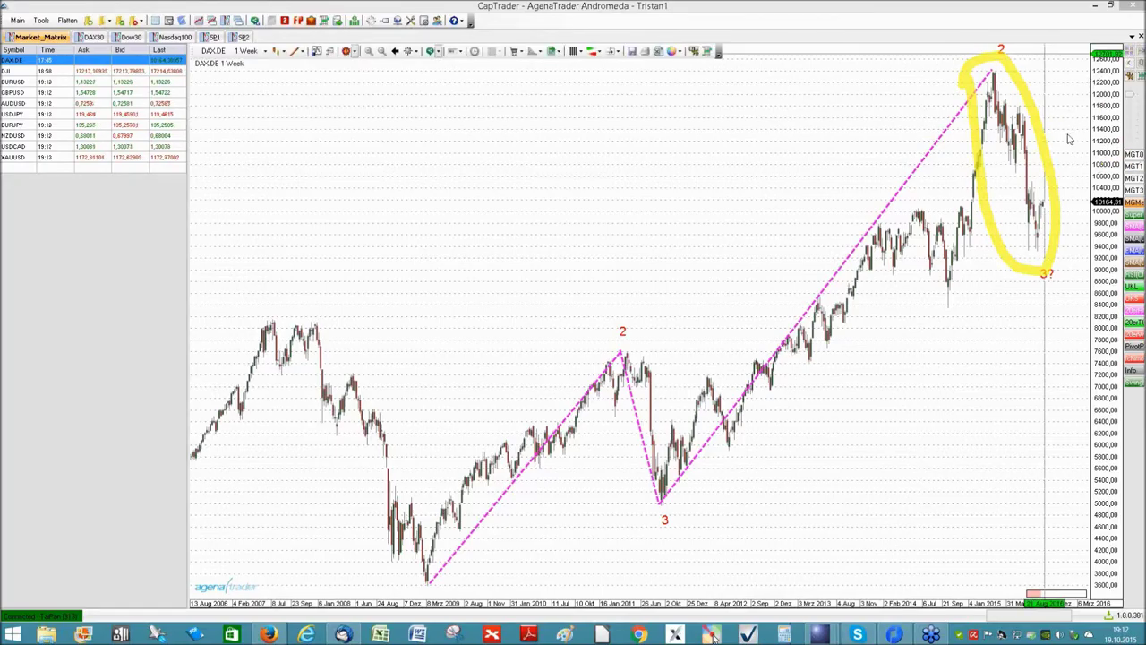
{"action": "key", "text": "Escape"}
{"action": "left_click", "coordinate": [1131, 64]}
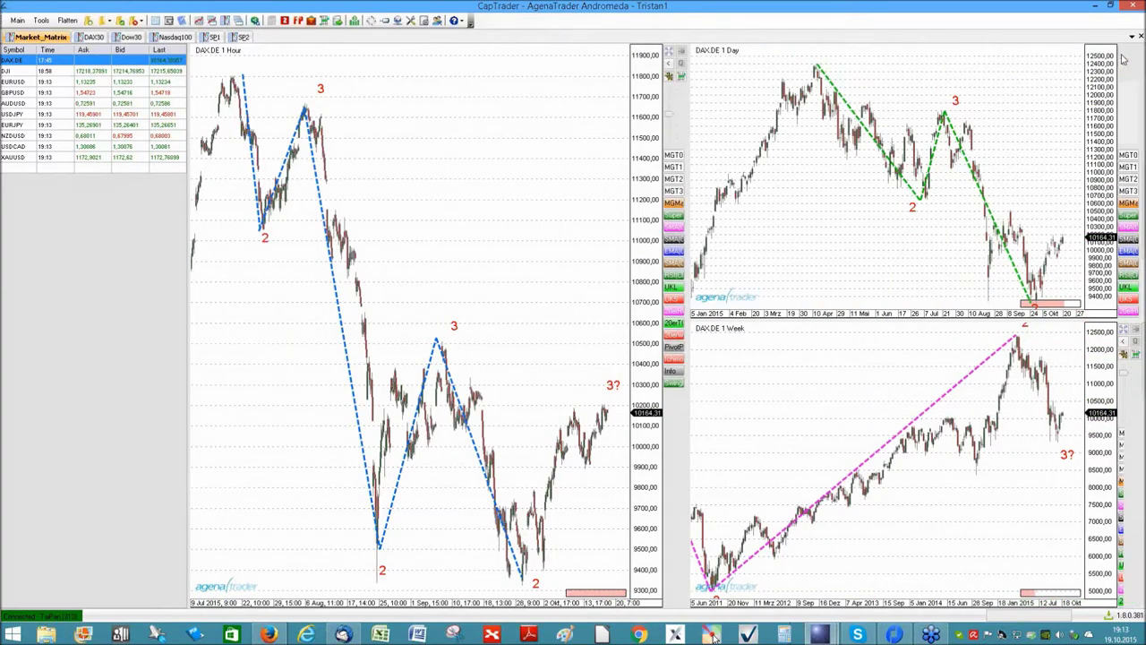
Step: Enlarge the daily DAX chart, highlight its downtrend swings and latest rebound in yellow, and clear the markings
{"action": "left_click", "coordinate": [1124, 54]}
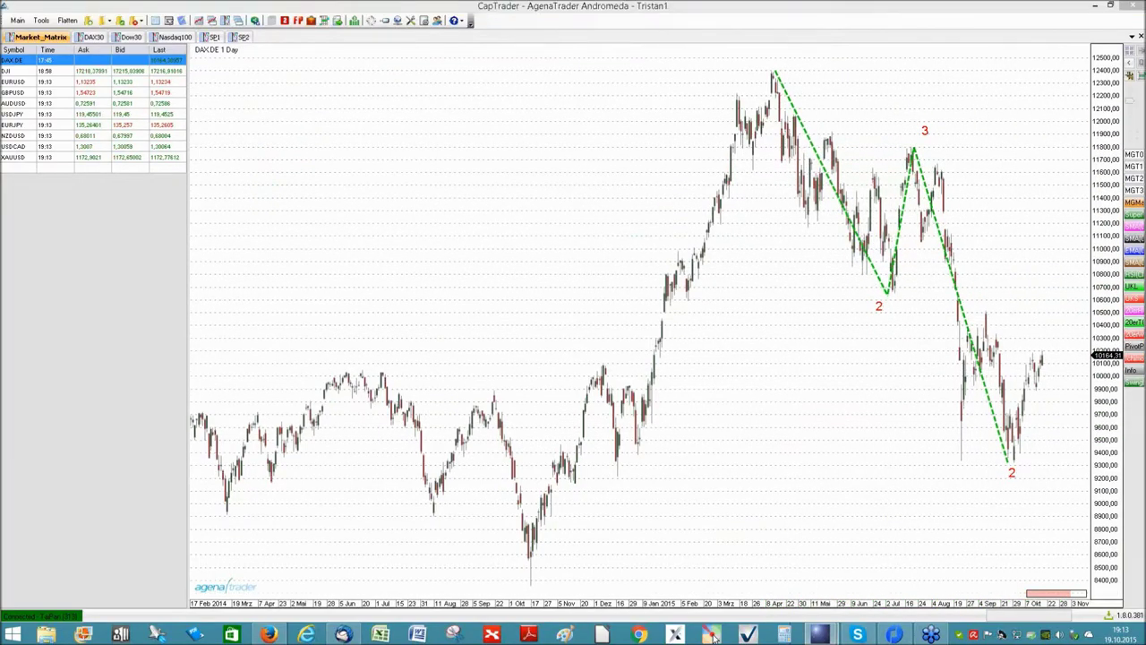
{"action": "left_click_drag", "start_coordinate": [755, 83], "coordinate": [881, 295]}
{"action": "mouse_move", "coordinate": [890, 292]}
{"action": "left_mouse_down"}
{"action": "mouse_move", "coordinate": [902, 174]}
{"action": "mouse_move", "coordinate": [941, 195]}
{"action": "mouse_move", "coordinate": [978, 313]}
{"action": "mouse_move", "coordinate": [994, 455]}
{"action": "mouse_move", "coordinate": [1035, 437]}
{"action": "mouse_move", "coordinate": [1069, 349]}
{"action": "left_mouse_up"}
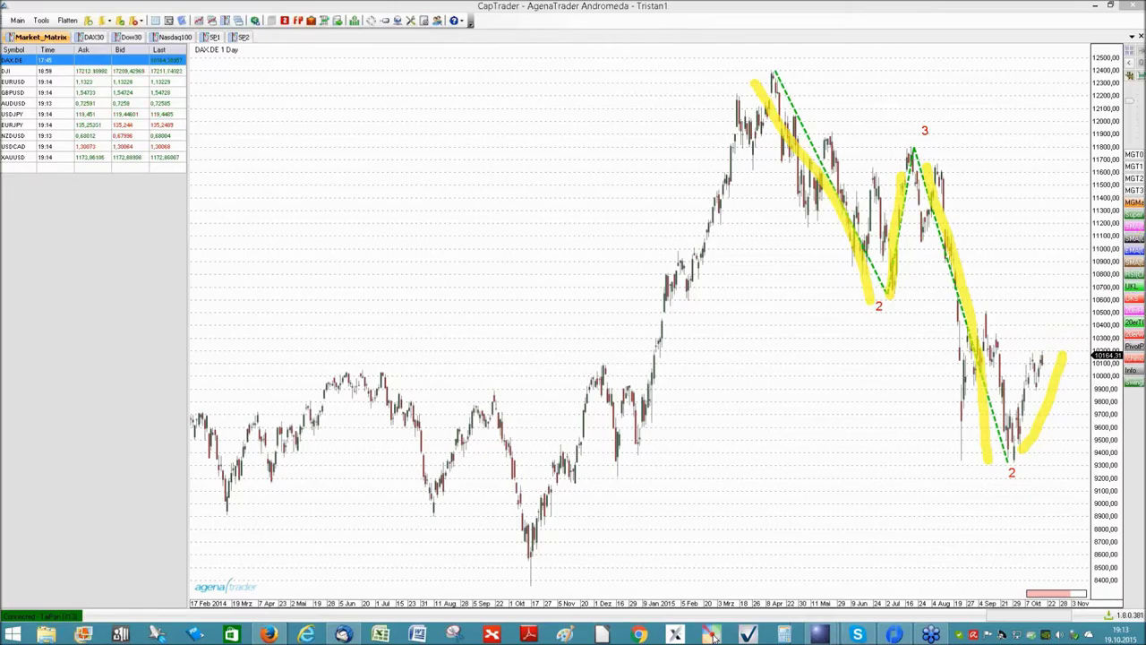
{"action": "key", "text": "e"}
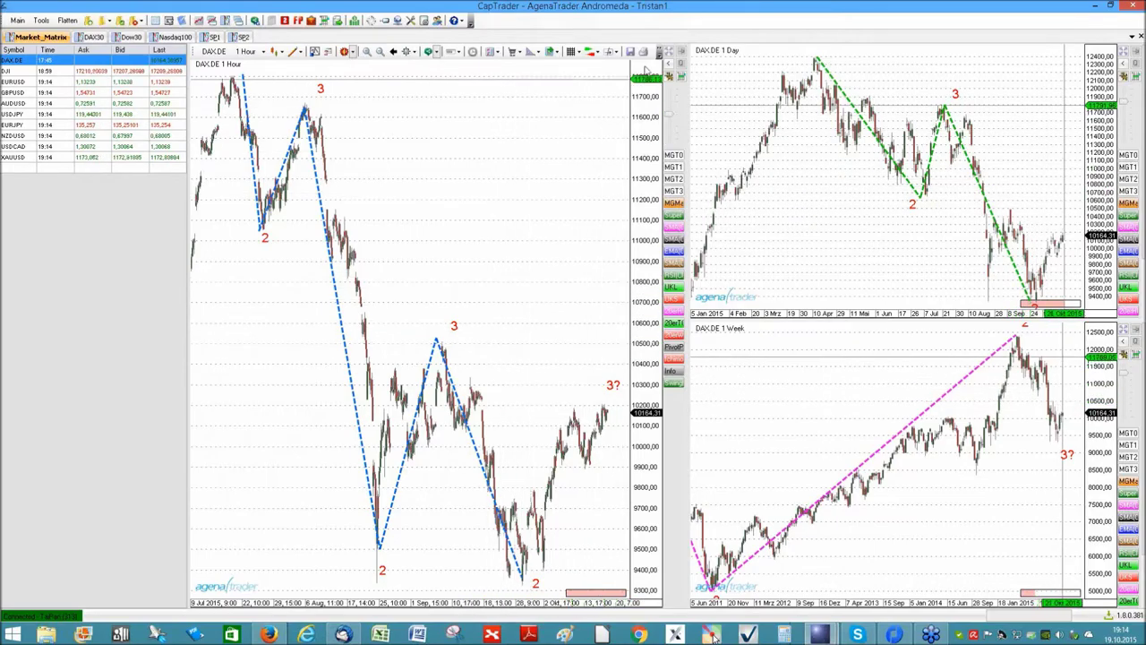
Step: Enlarge the hourly DAX chart, highlight its downtrend swings and the level beneath the latest low in yellow, and clear the markings
{"action": "left_click", "coordinate": [680, 51]}
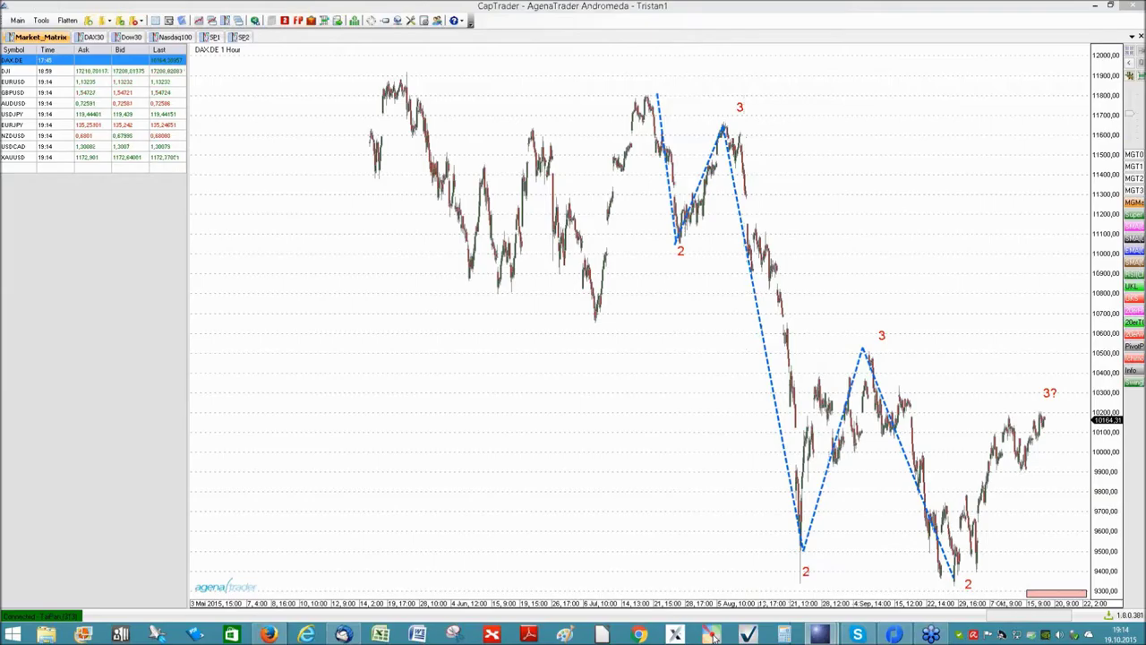
{"action": "left_click", "coordinate": [713, 636]}
{"action": "mouse_move", "coordinate": [630, 104]}
{"action": "left_mouse_down"}
{"action": "mouse_move", "coordinate": [636, 240]}
{"action": "mouse_move", "coordinate": [674, 211]}
{"action": "mouse_move", "coordinate": [730, 132]}
{"action": "mouse_move", "coordinate": [775, 518]}
{"action": "mouse_move", "coordinate": [821, 479]}
{"action": "mouse_move", "coordinate": [861, 347]}
{"action": "mouse_move", "coordinate": [873, 345]}
{"action": "mouse_move", "coordinate": [972, 576]}
{"action": "mouse_move", "coordinate": [1006, 453]}
{"action": "mouse_move", "coordinate": [1001, 416]}
{"action": "left_mouse_up"}
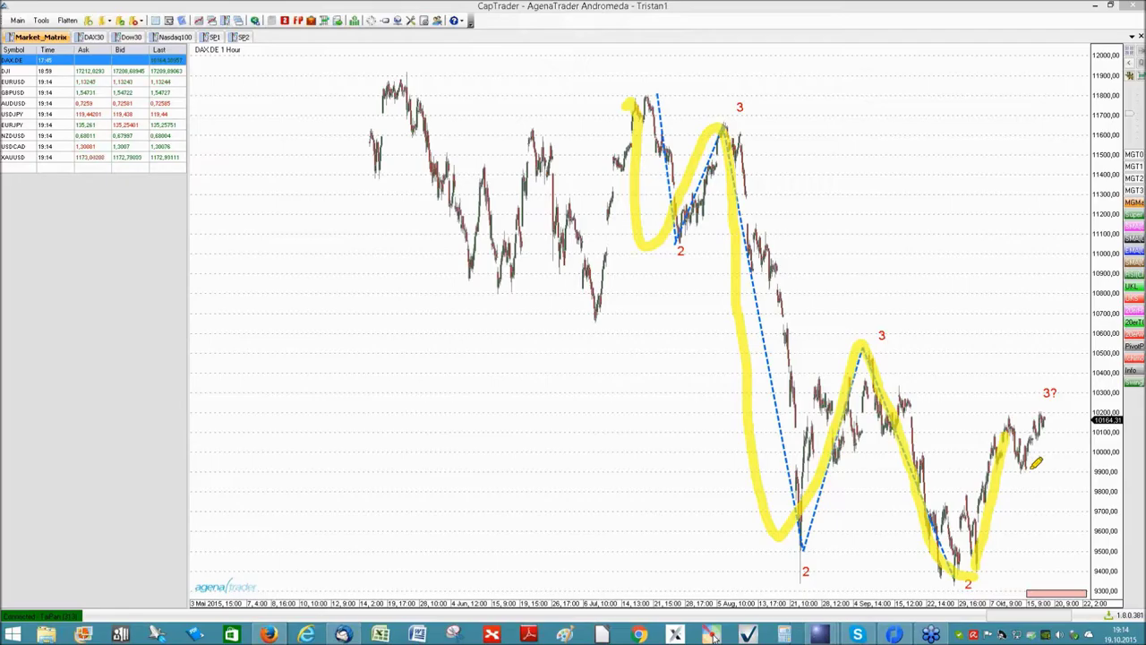
{"action": "left_click_drag", "start_coordinate": [1012, 474], "coordinate": [1078, 479]}
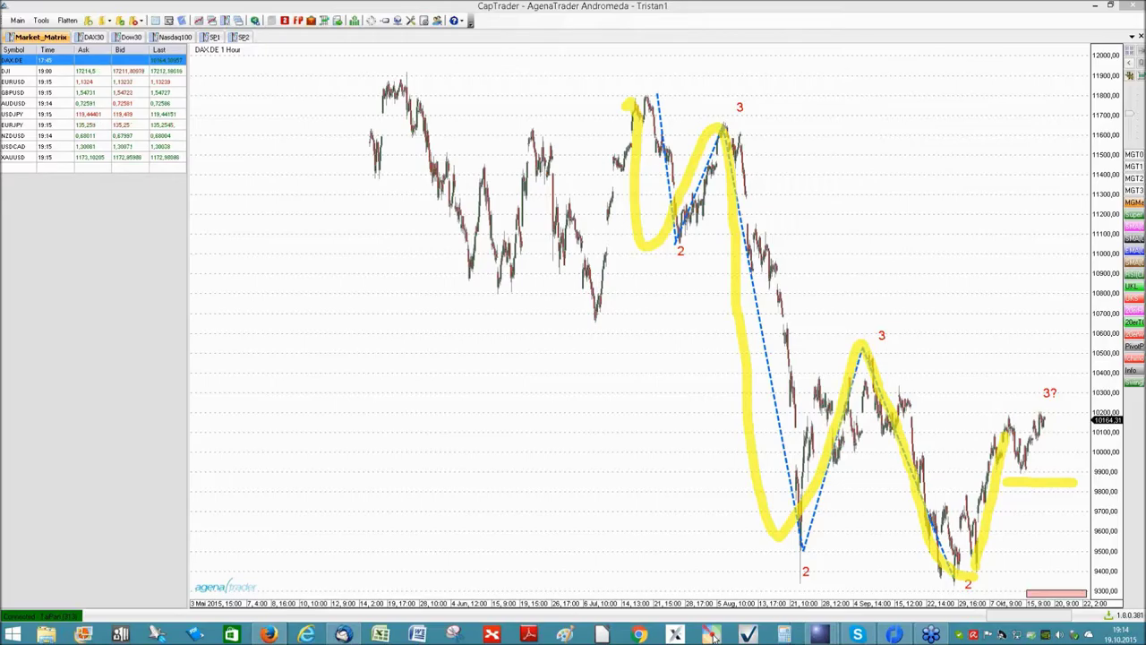
{"action": "key", "text": "Escape"}
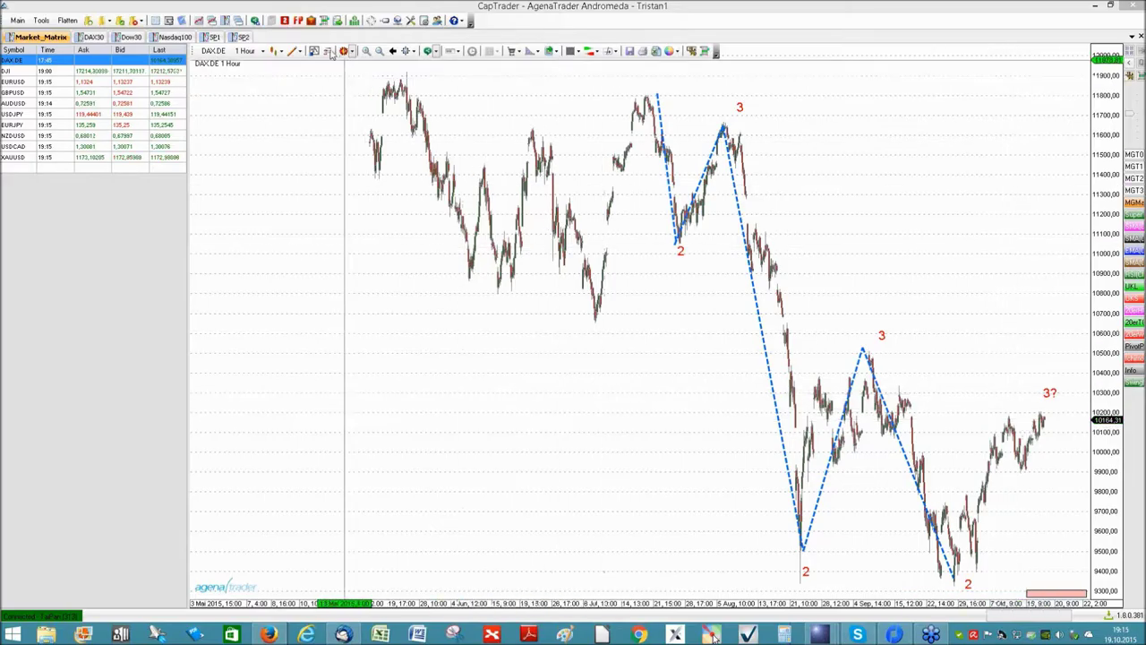
Step: Draw a horizontal trend line at about 9,870 beneath the latest low on the hourly DAX chart and set its color to blue
{"action": "left_click", "coordinate": [292, 51]}
{"action": "mouse_move", "coordinate": [340, 79]}
{"action": "left_click", "coordinate": [417, 79]}
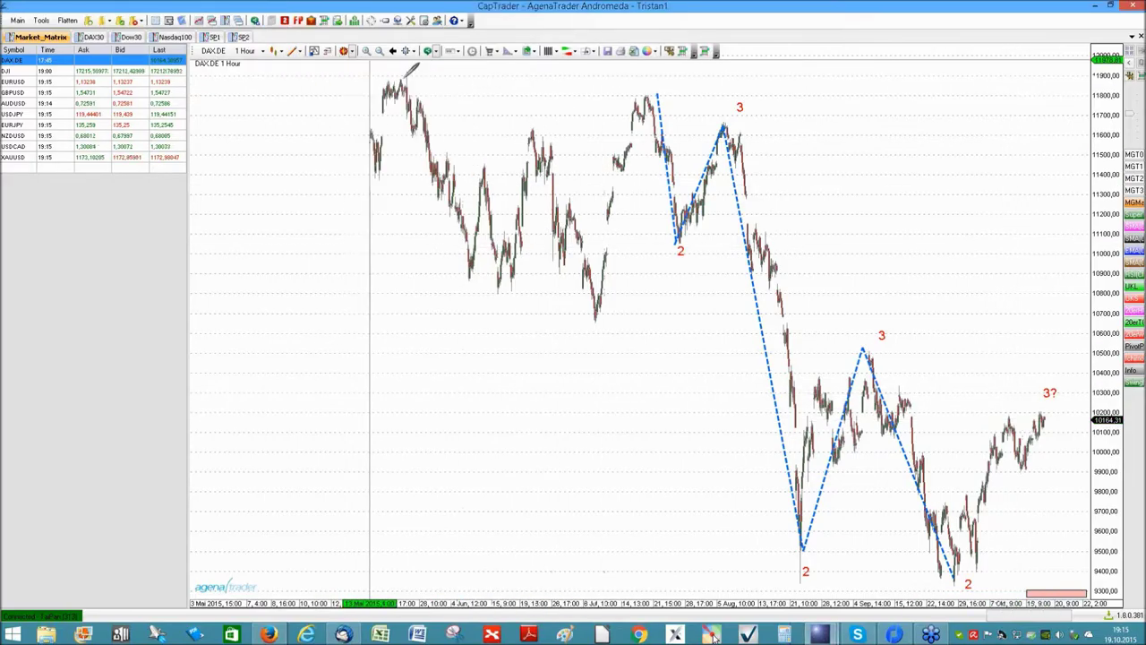
{"action": "left_click", "coordinate": [1007, 477]}
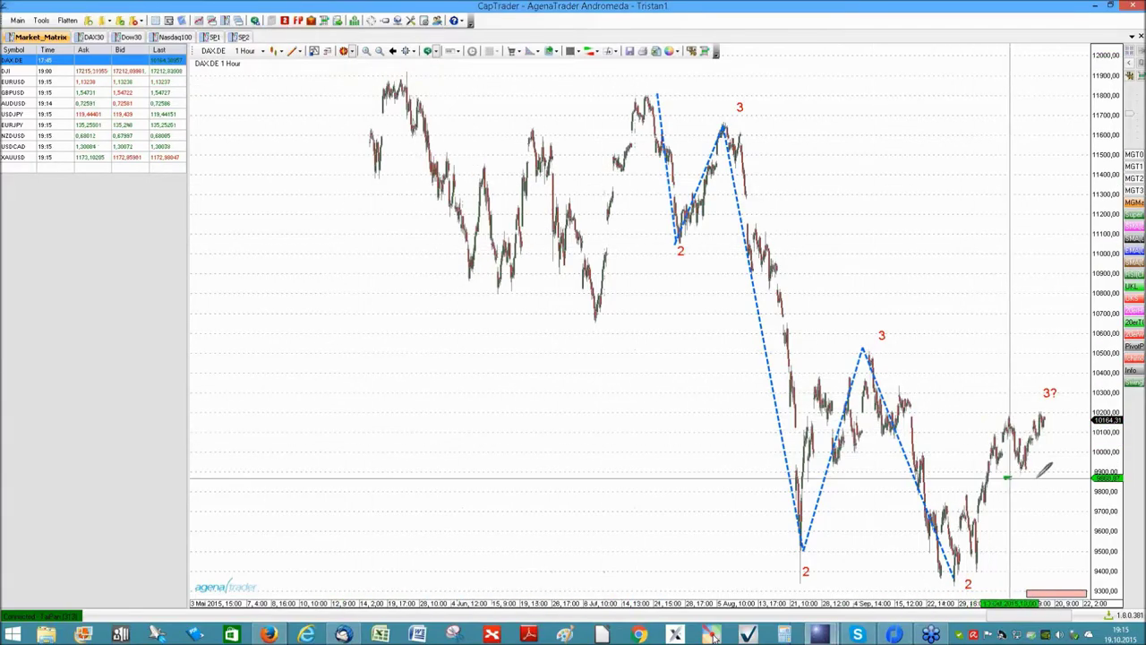
{"action": "left_click", "coordinate": [1084, 478]}
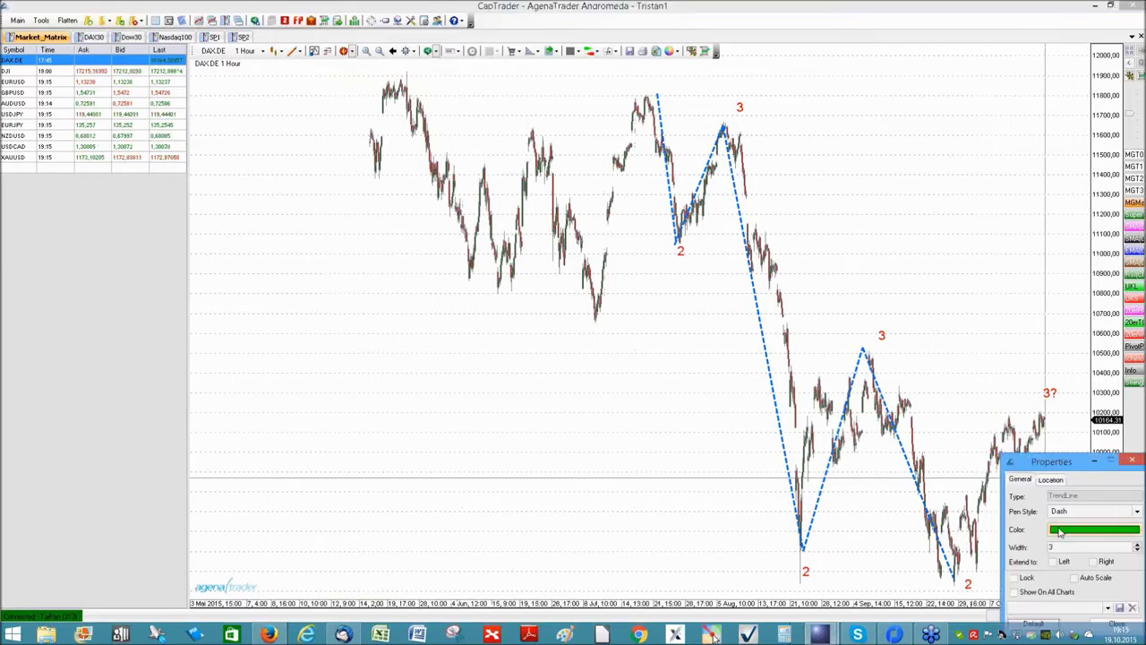
{"action": "left_click", "coordinate": [1060, 529]}
{"action": "left_click", "coordinate": [1043, 413]}
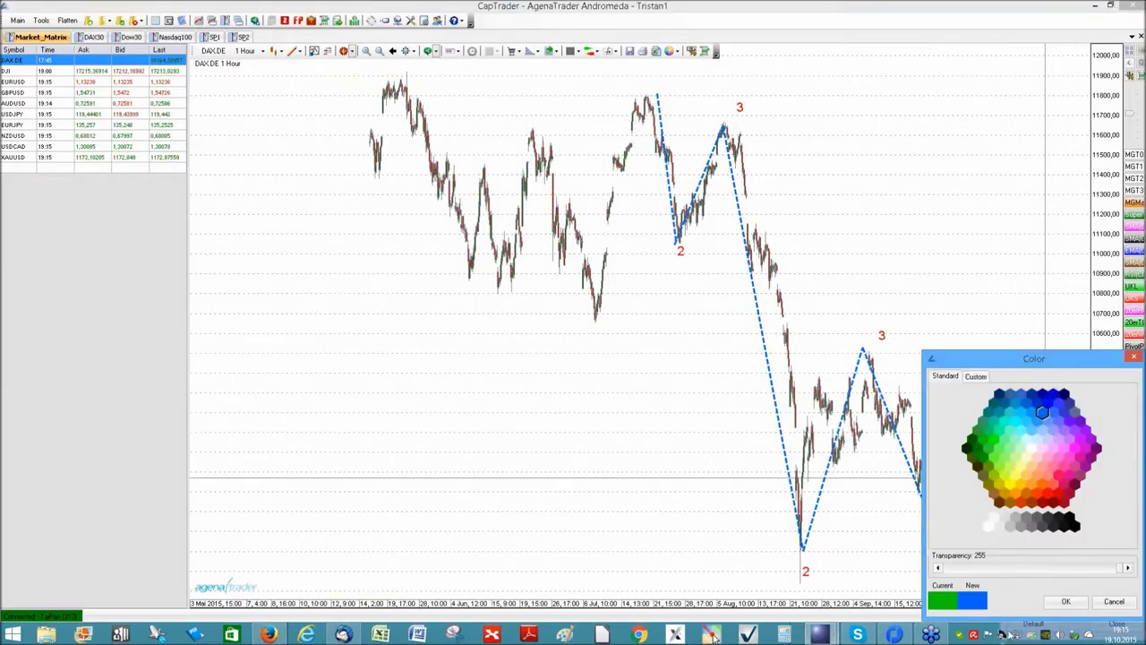
{"action": "left_click", "coordinate": [1066, 601]}
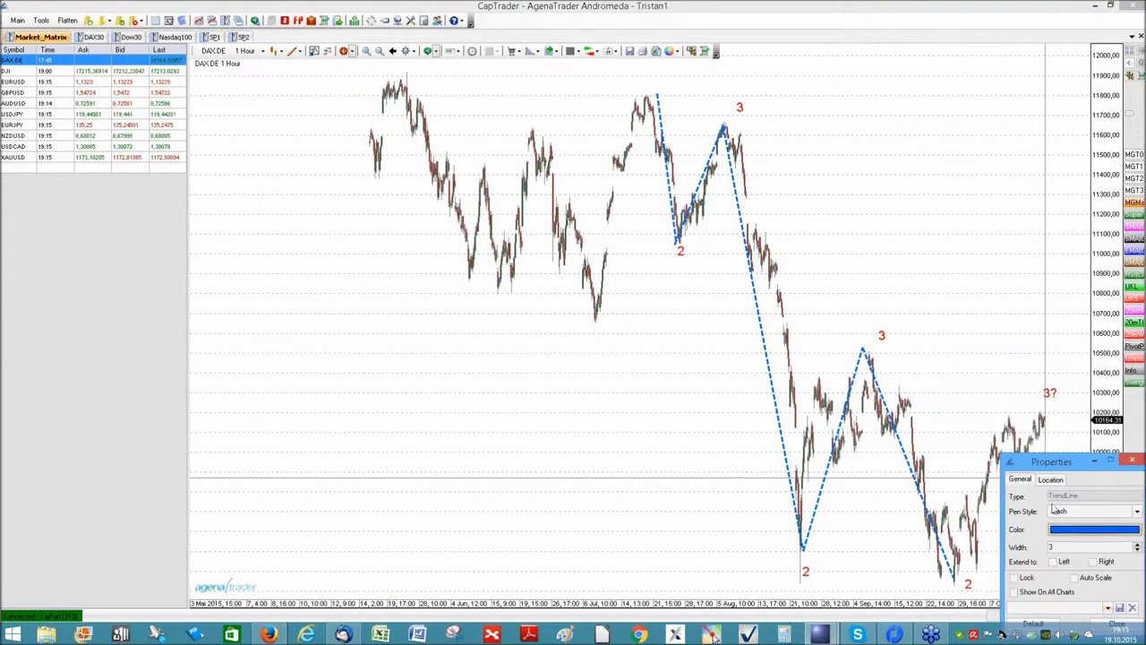
{"action": "left_click", "coordinate": [1116, 624]}
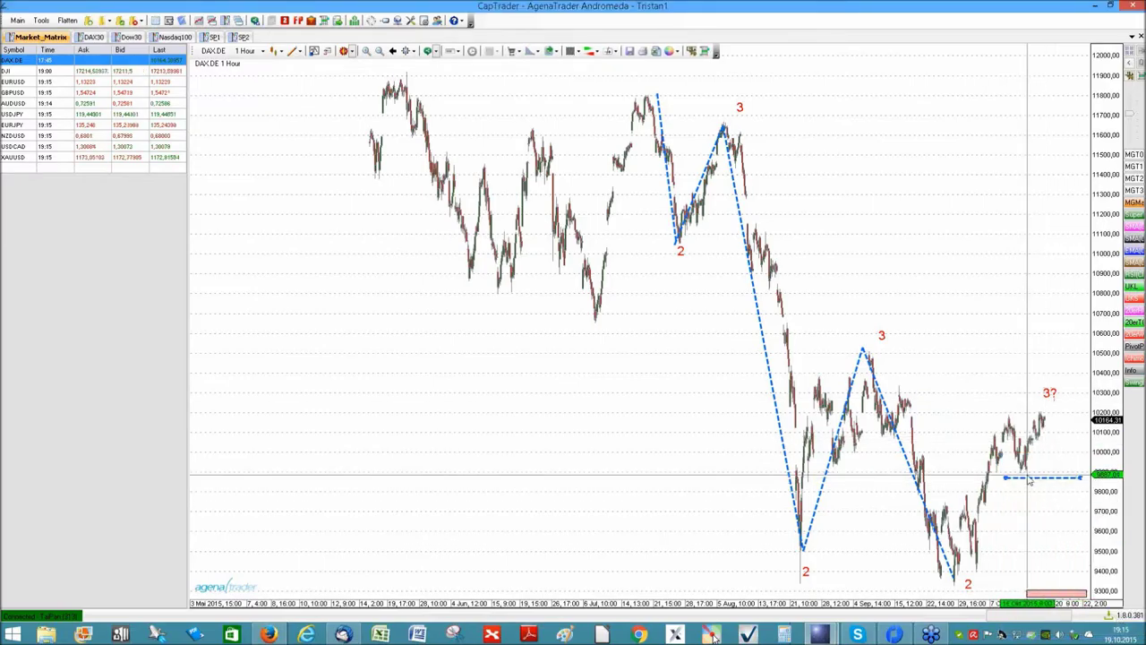
Step: Sketch a zigzag projection from 3? down to about 9,720, up to about 9,960 and down again, with a short horizontal line at the interim low
{"action": "scroll", "coordinate": [1030, 480], "scroll_direction": "up", "scroll_amount": 1}
{"action": "scroll", "coordinate": [1030, 481], "scroll_direction": "up", "scroll_amount": 1}
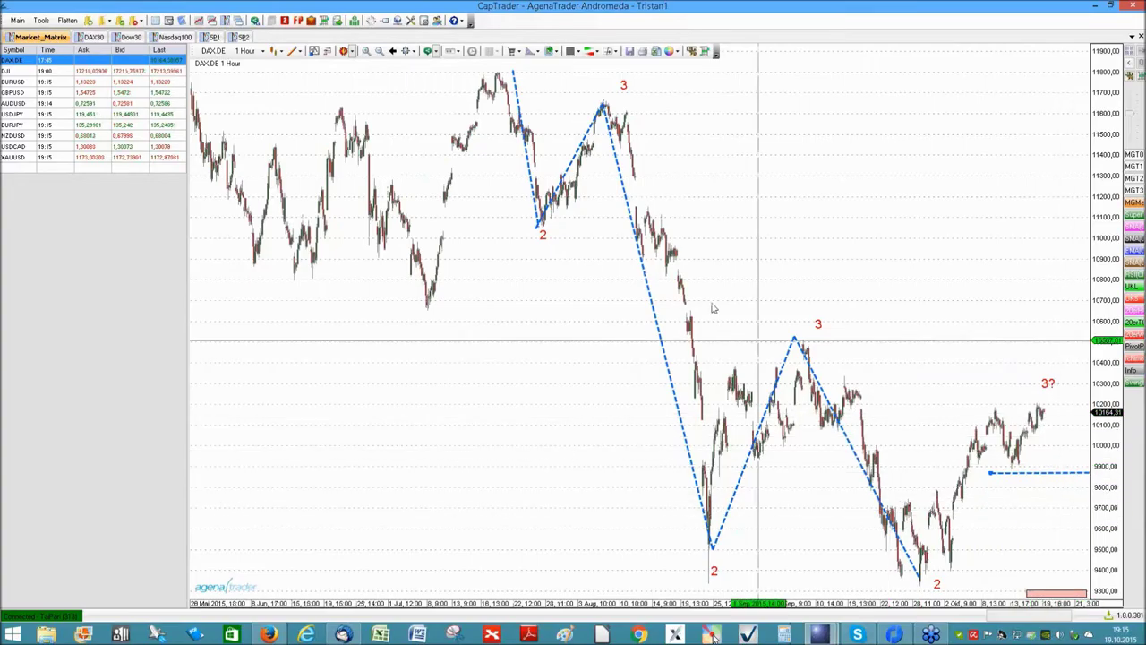
{"action": "left_click", "coordinate": [292, 51]}
{"action": "mouse_move", "coordinate": [327, 78]}
{"action": "left_click", "coordinate": [408, 80]}
{"action": "left_click", "coordinate": [1040, 409]}
{"action": "left_click", "coordinate": [1057, 503]}
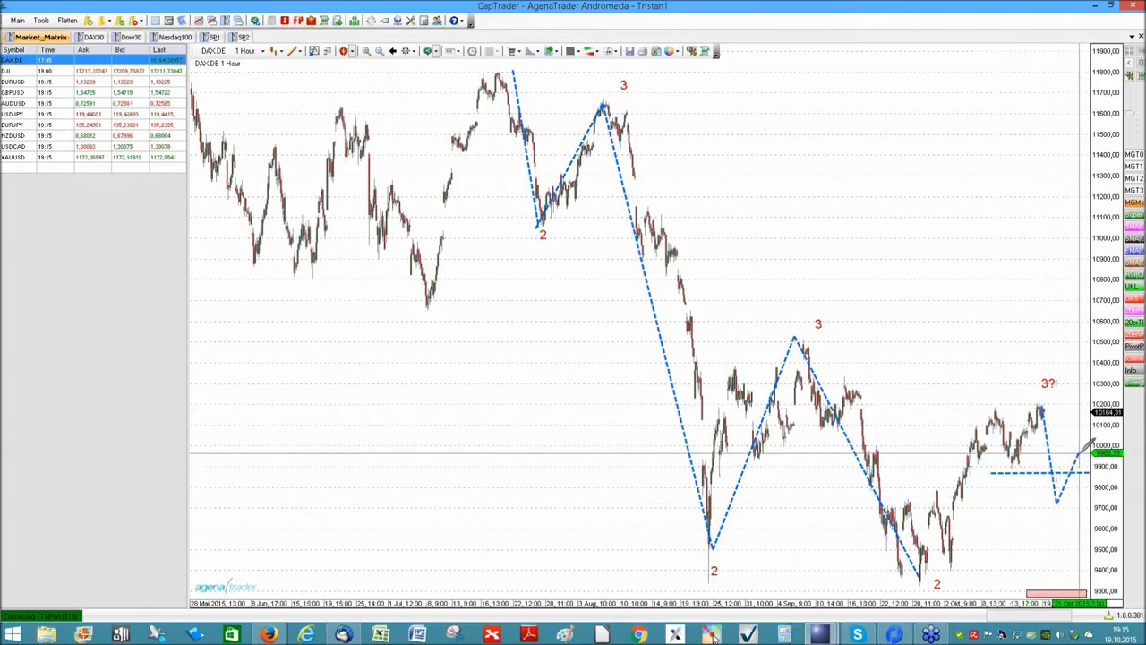
{"action": "left_click", "coordinate": [1080, 455]}
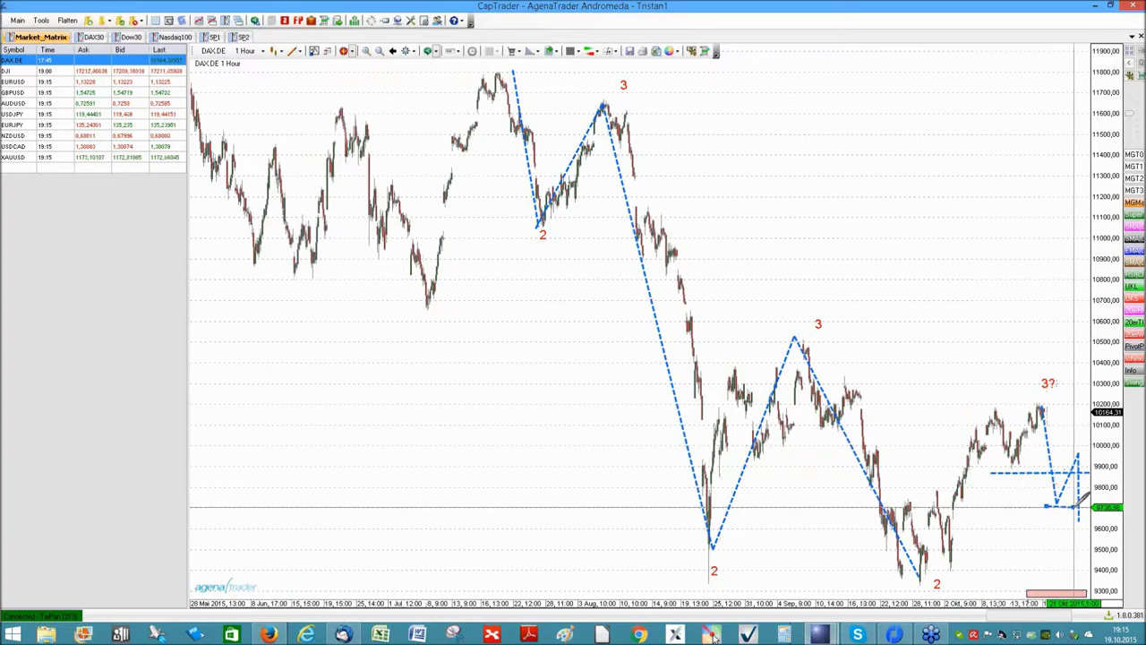
{"action": "left_click", "coordinate": [1047, 506]}
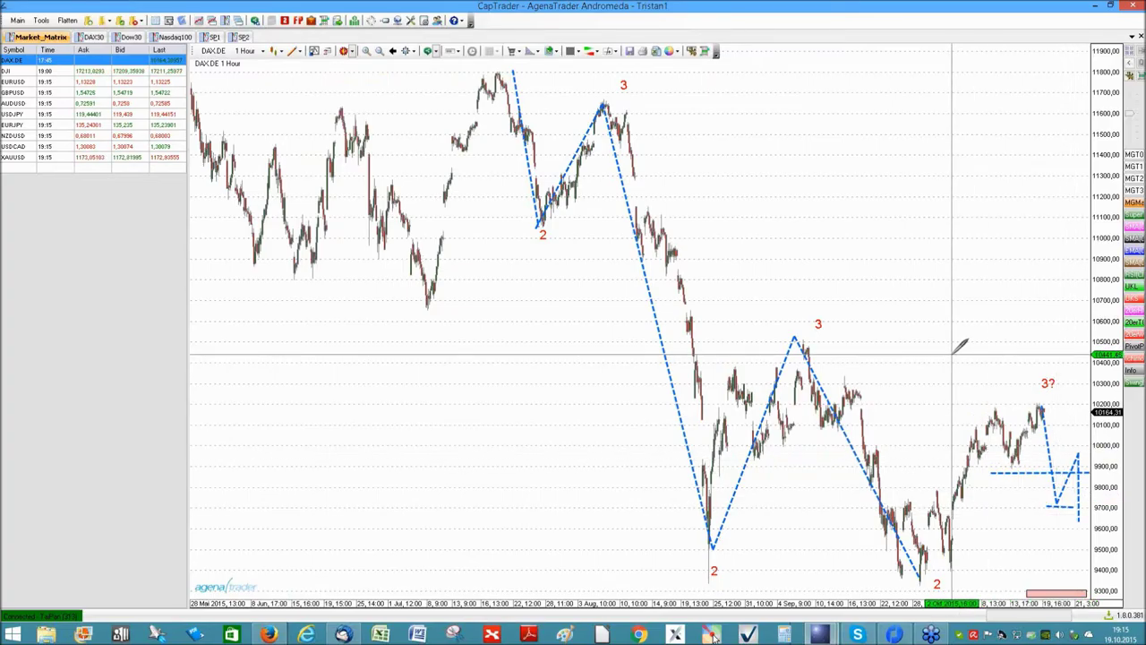
Step: Restore the three-chart layout and load the Dow Jones (DJI) charts
{"action": "scroll", "coordinate": [961, 340], "scroll_direction": "up", "scroll_amount": 2}
{"action": "scroll", "coordinate": [889, 279], "scroll_direction": "down", "scroll_amount": 2}
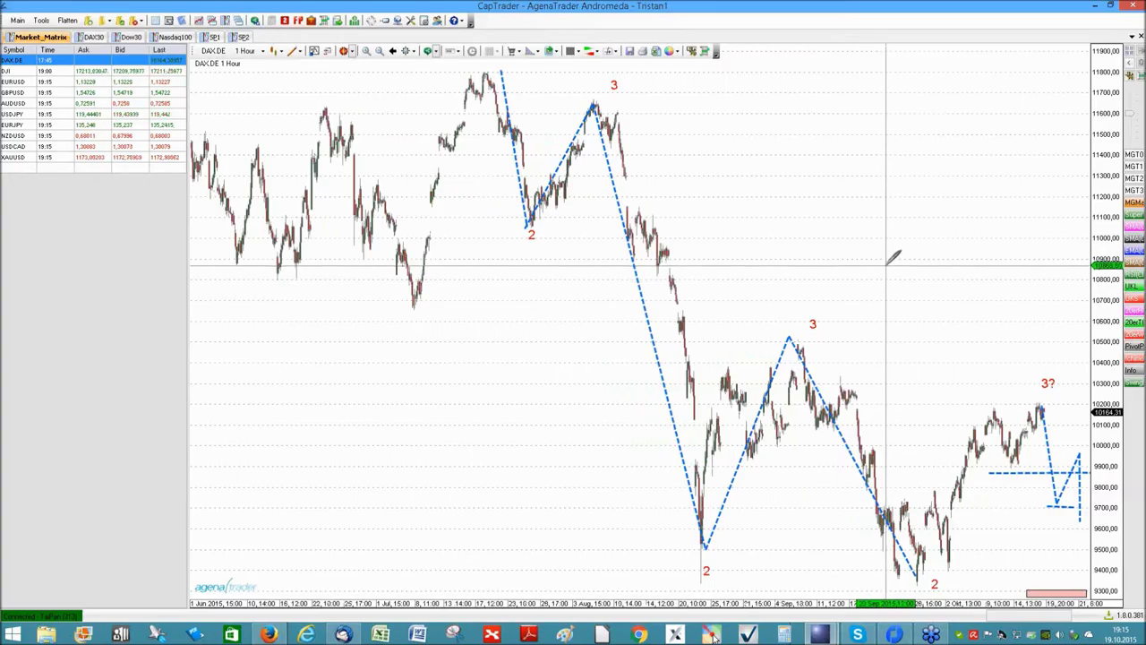
{"action": "scroll", "coordinate": [837, 233], "scroll_direction": "up", "scroll_amount": 1}
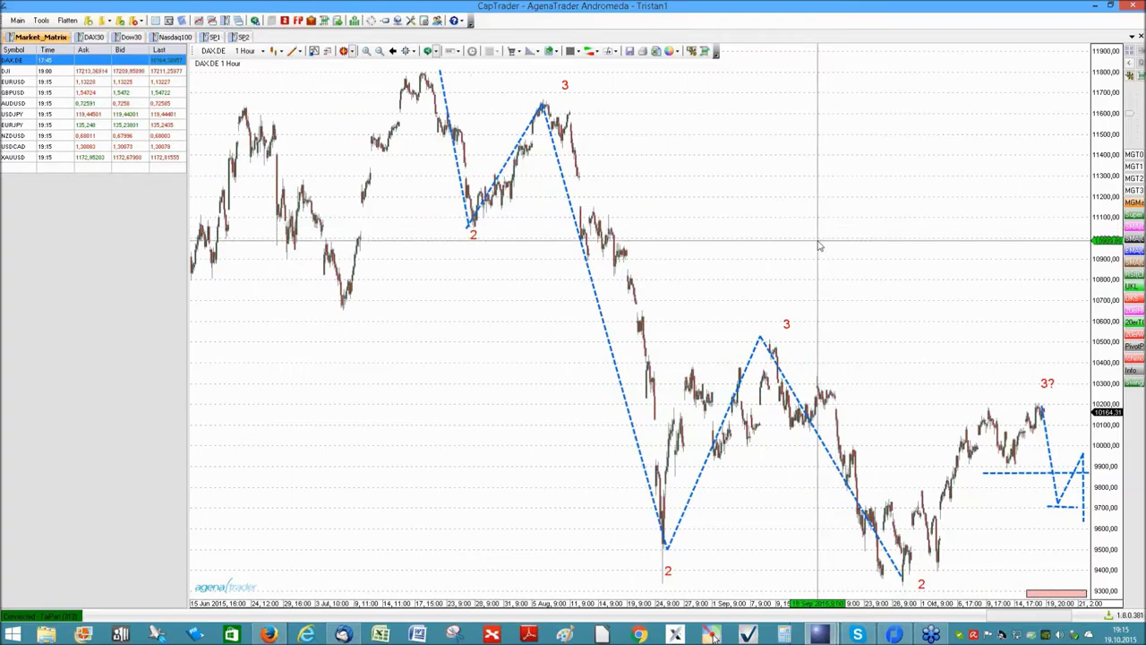
{"action": "left_click", "coordinate": [1131, 51]}
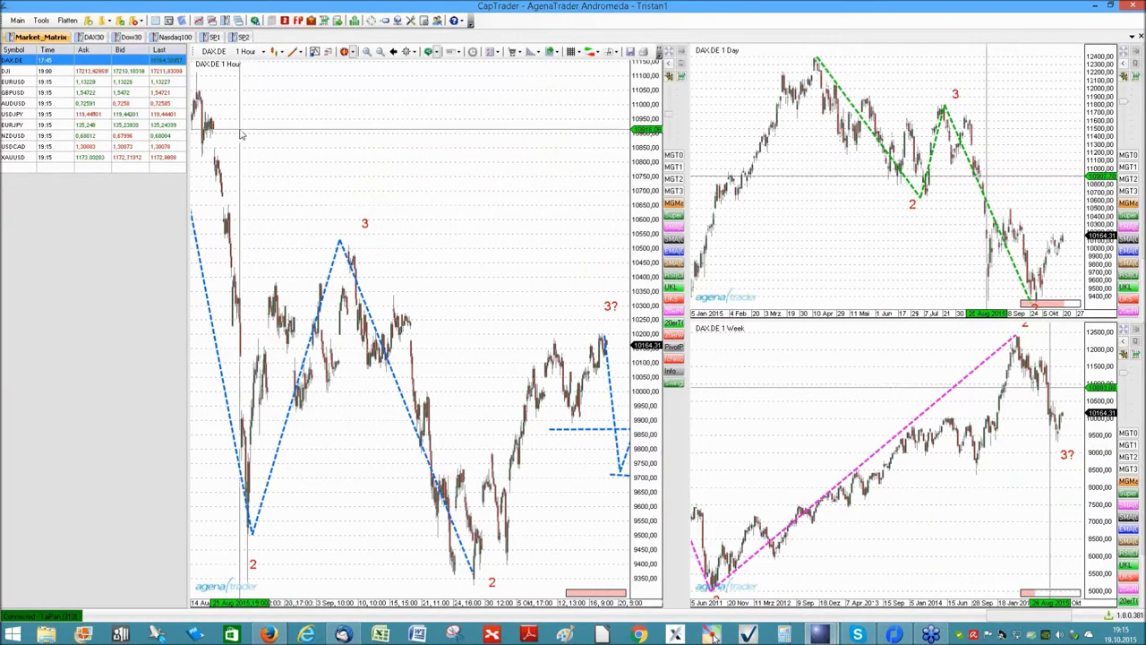
{"action": "left_click", "coordinate": [32, 72]}
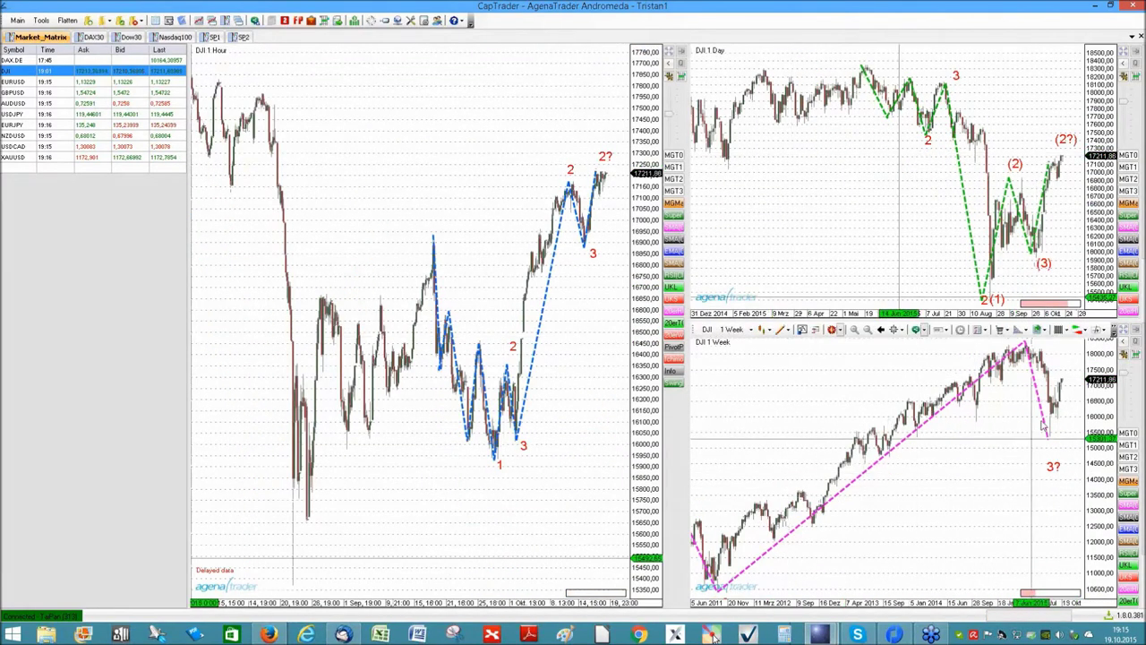
Step: Enlarge the weekly Dow Jones chart, highlight its latest rebound and uptrend swings in yellow, and restore the three-chart layout without the markings
{"action": "double_click", "coordinate": [1126, 334]}
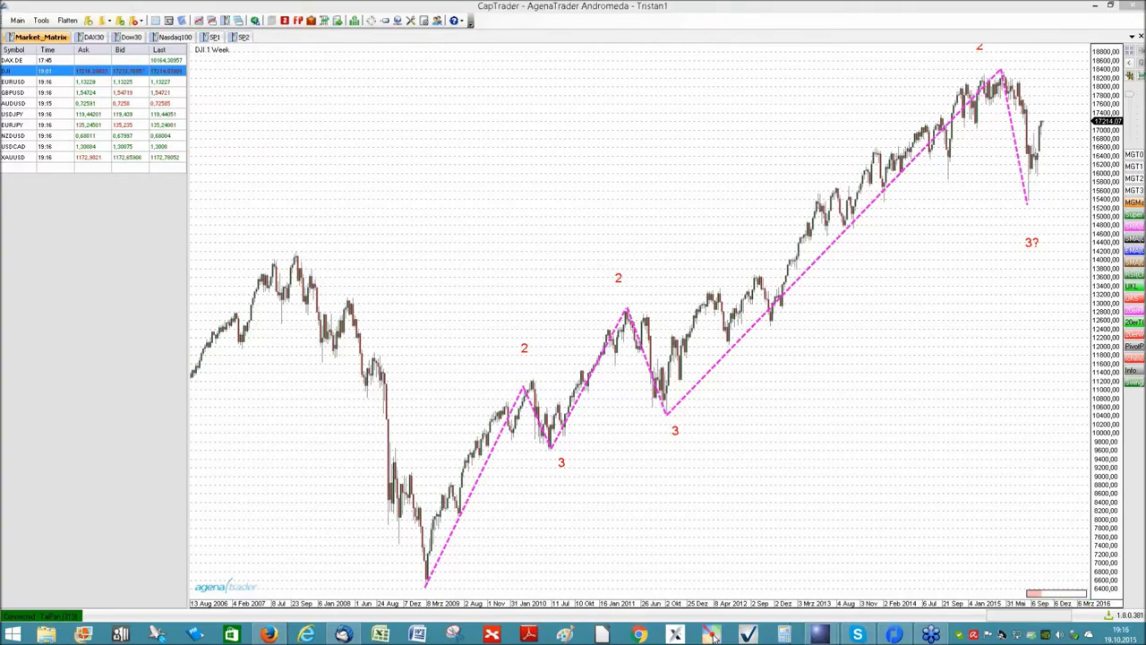
{"action": "left_click_drag", "start_coordinate": [1034, 184], "coordinate": [1063, 124]}
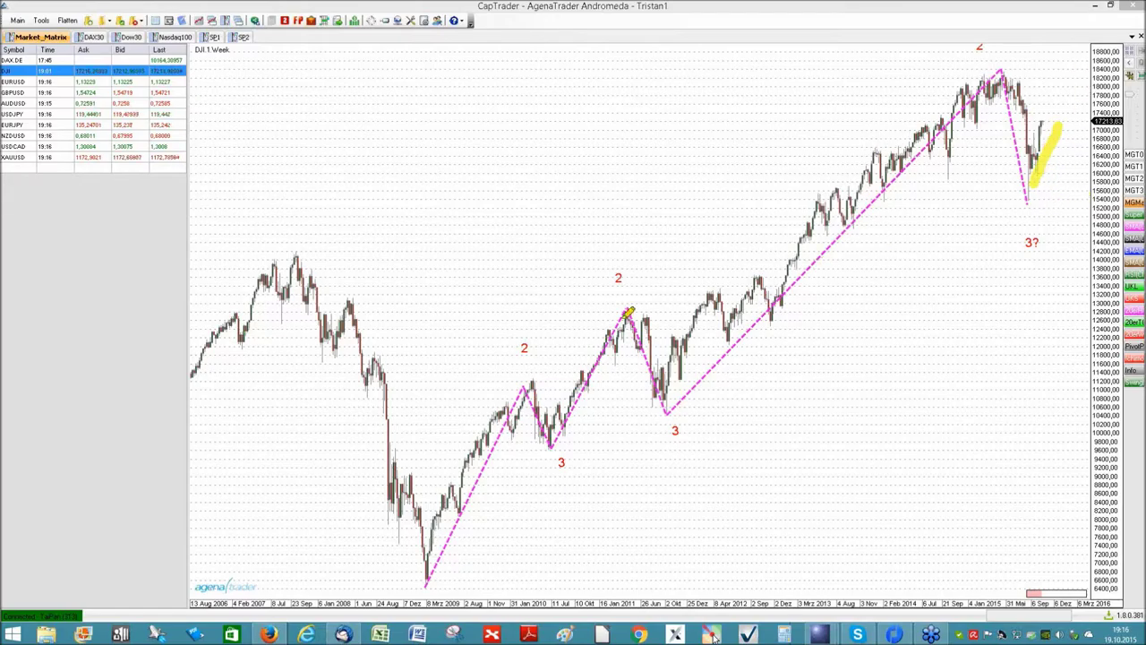
{"action": "mouse_move", "coordinate": [427, 583]}
{"action": "left_mouse_down"}
{"action": "mouse_move", "coordinate": [431, 532]}
{"action": "mouse_move", "coordinate": [484, 396]}
{"action": "mouse_move", "coordinate": [570, 443]}
{"action": "mouse_move", "coordinate": [618, 315]}
{"action": "mouse_move", "coordinate": [667, 394]}
{"action": "mouse_move", "coordinate": [947, 115]}
{"action": "mouse_move", "coordinate": [1003, 124]}
{"action": "mouse_move", "coordinate": [1025, 203]}
{"action": "left_mouse_up"}
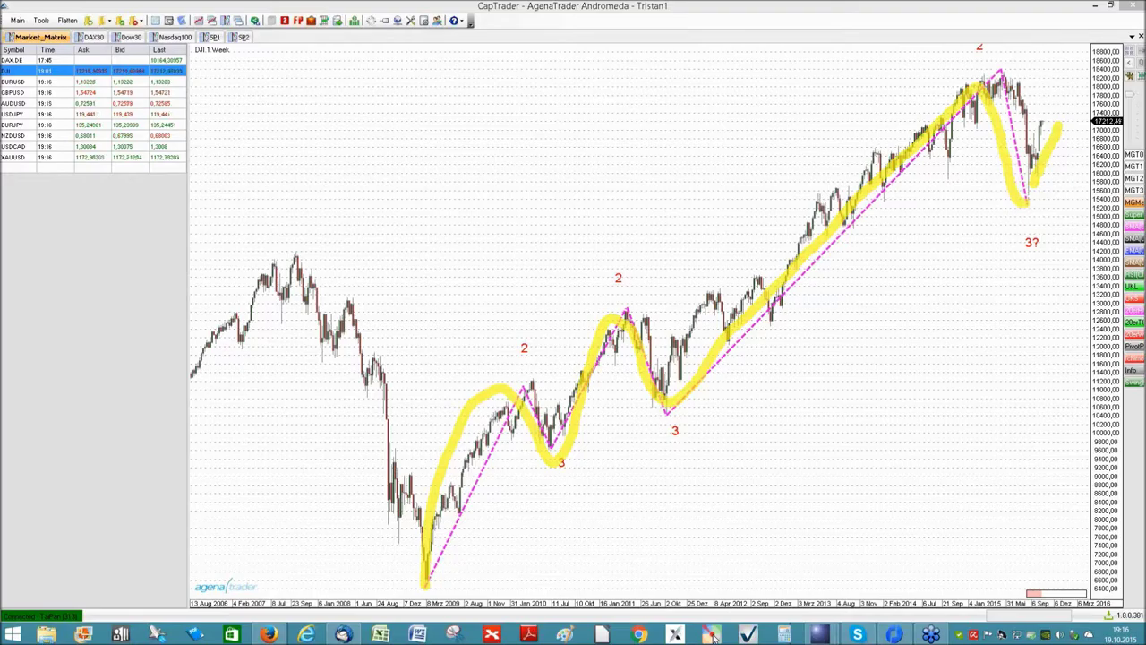
{"action": "key", "text": "e"}
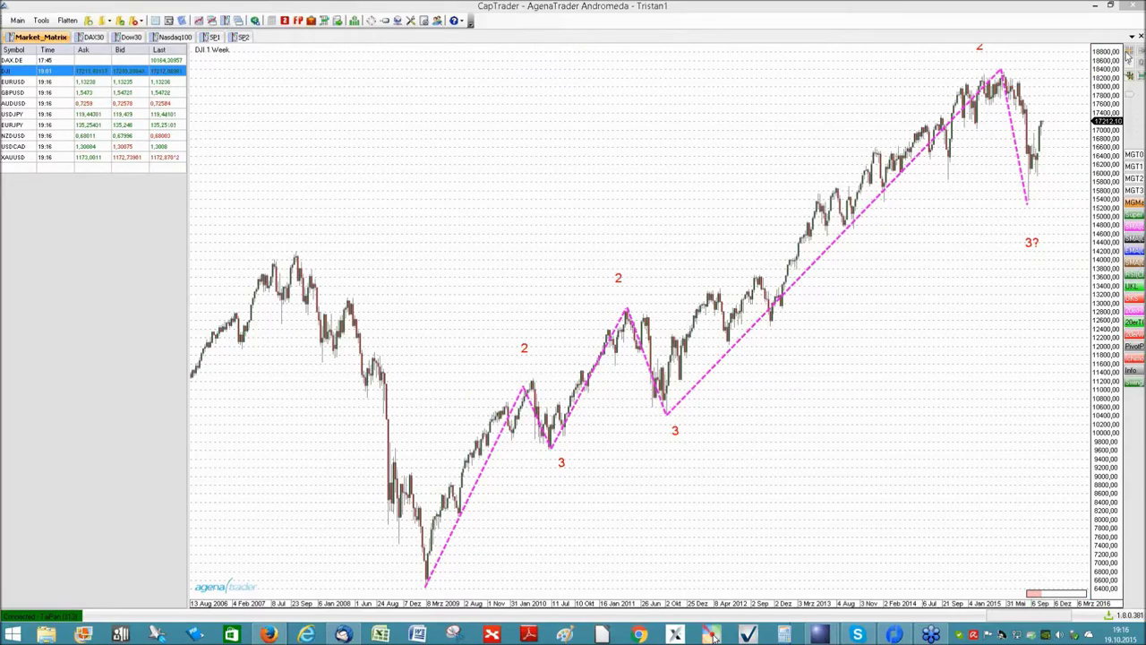
{"action": "key", "text": "ctrl+Tab"}
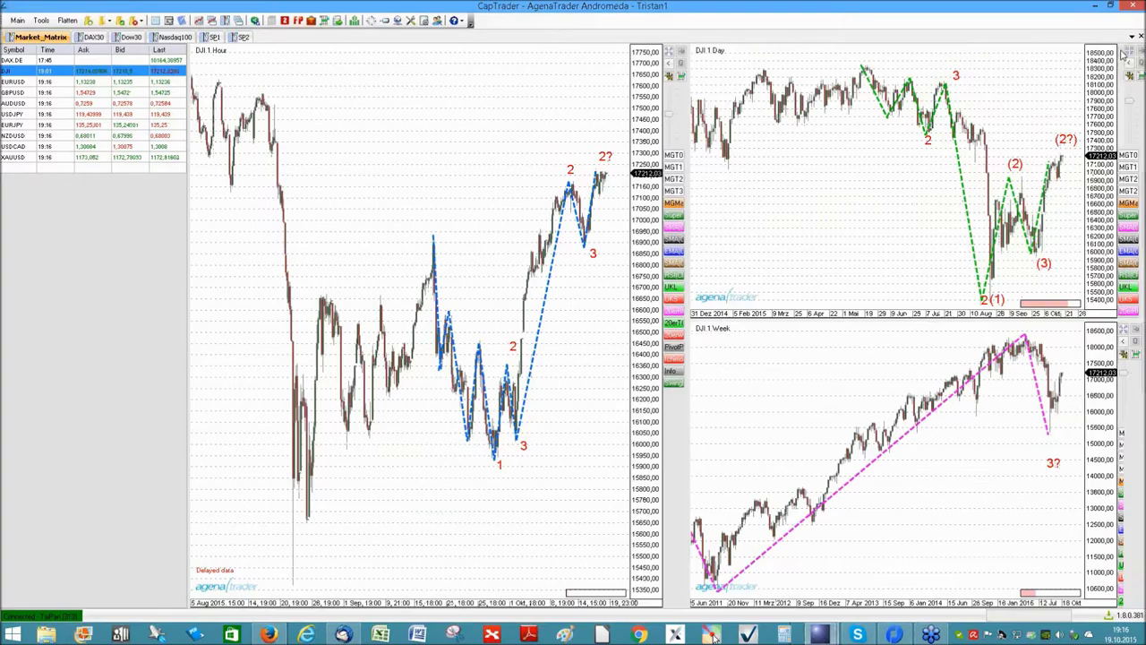
Step: Enlarge the daily Dow Jones chart and draw a horizontal trend line at about 18,140 from the July high marked 3 to late September
{"action": "left_click", "coordinate": [1123, 53]}
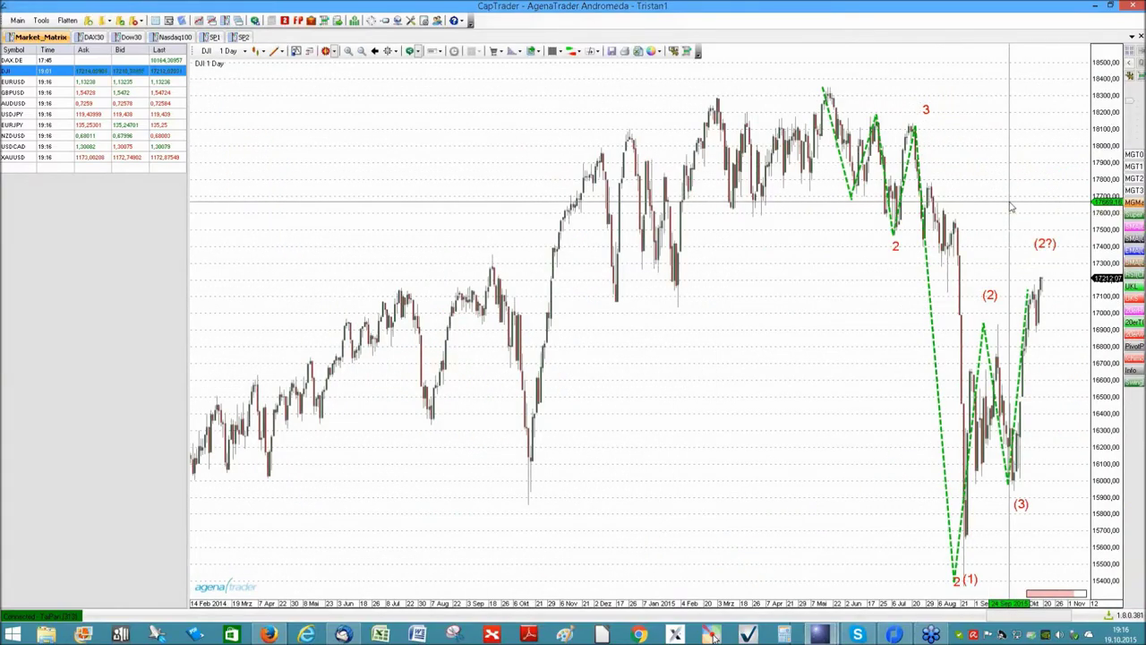
{"action": "scroll", "coordinate": [1011, 208], "scroll_direction": "up", "scroll_amount": 5}
{"action": "scroll", "coordinate": [1009, 205], "scroll_direction": "up", "scroll_amount": 2}
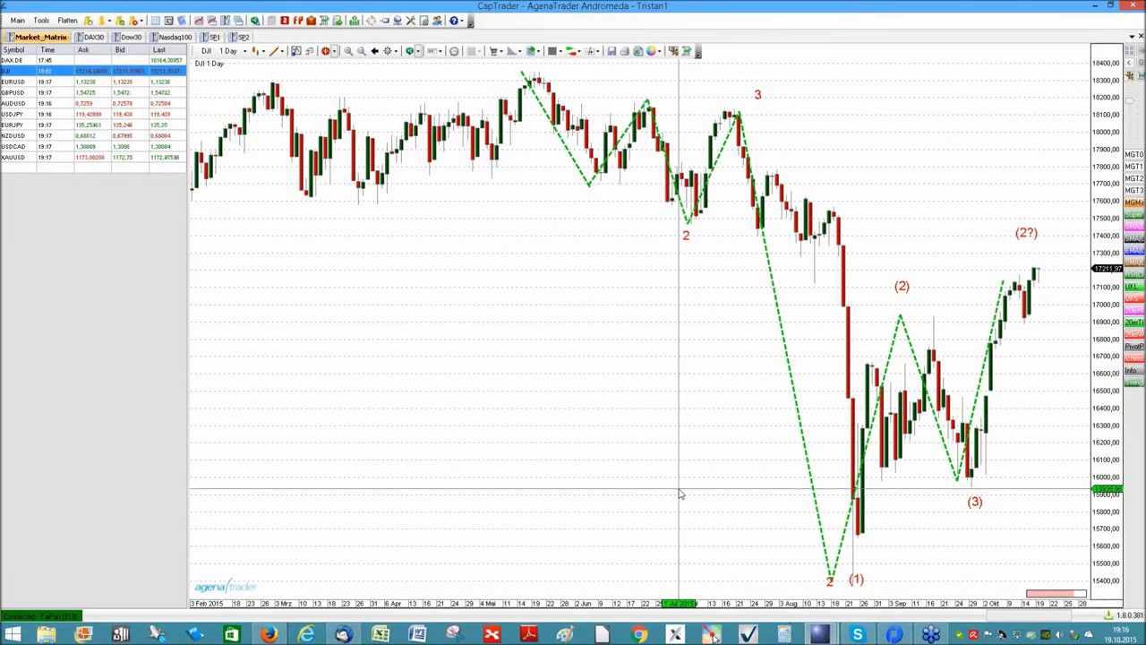
{"action": "left_click", "coordinate": [281, 51]}
{"action": "left_click", "coordinate": [385, 107]}
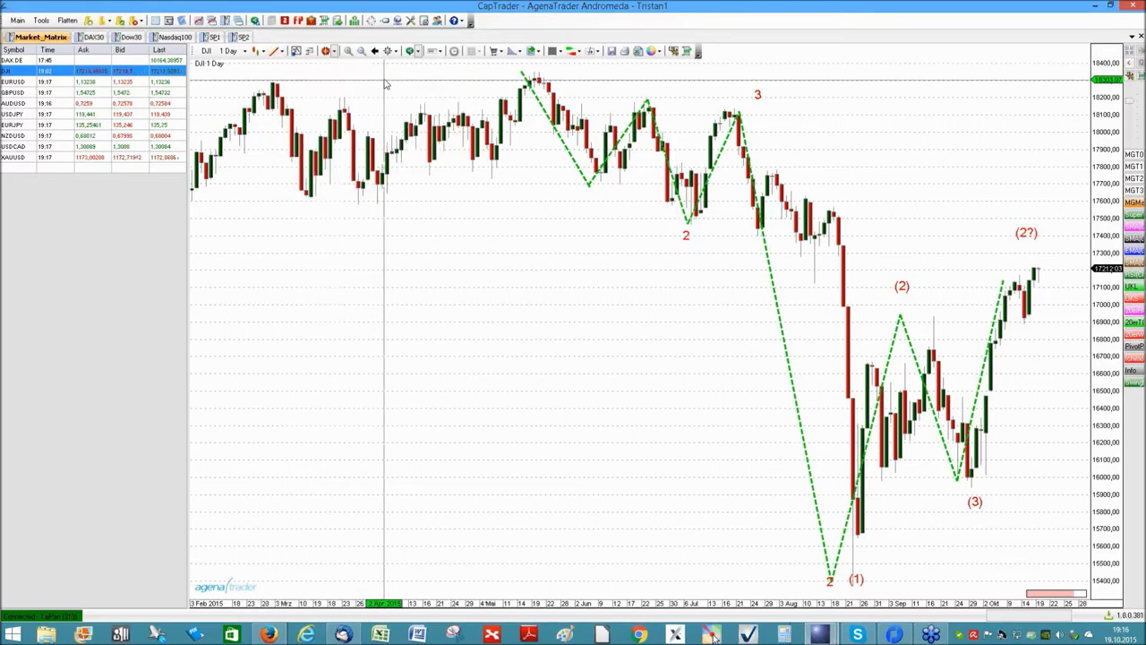
{"action": "left_click", "coordinate": [283, 51]}
{"action": "mouse_move", "coordinate": [305, 79]}
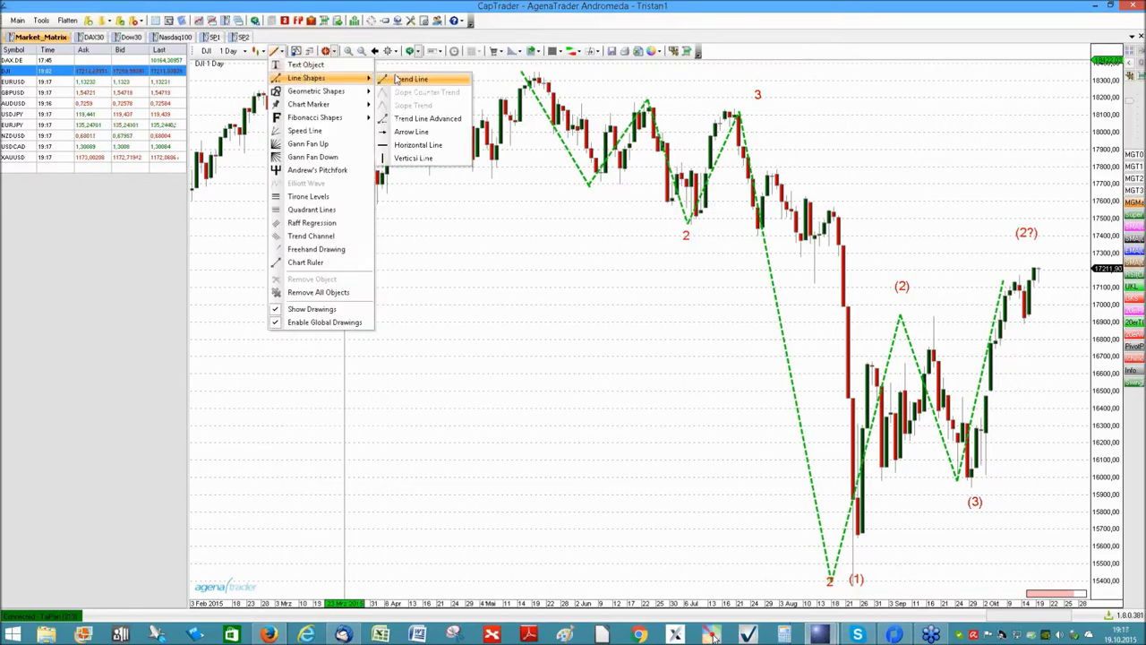
{"action": "left_click", "coordinate": [408, 79]}
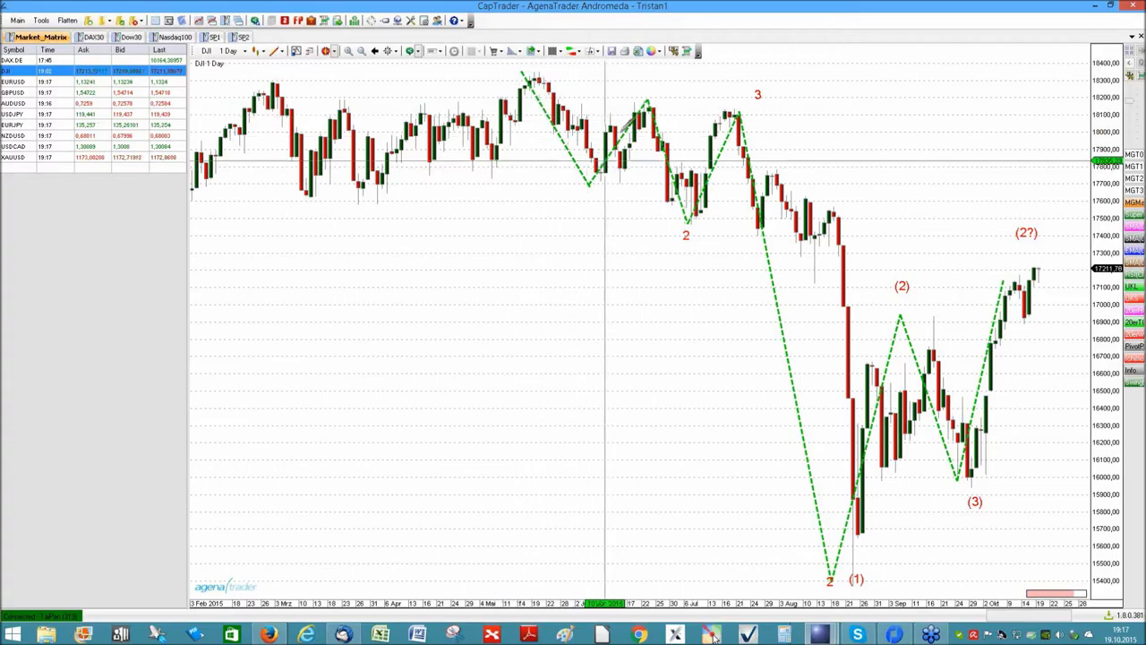
{"action": "left_click", "coordinate": [733, 106]}
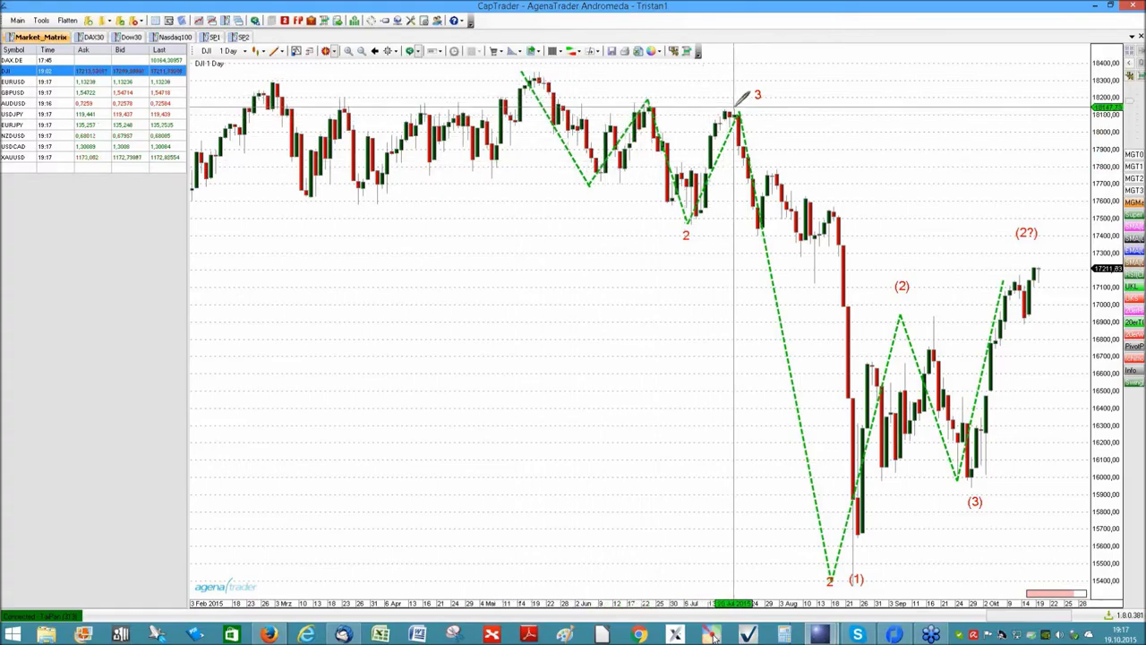
{"action": "left_click", "coordinate": [883, 108]}
Step: Set the color of the new horizontal trend line to green
{"action": "double_click", "coordinate": [882, 108]}
{"action": "left_click", "coordinate": [967, 185]}
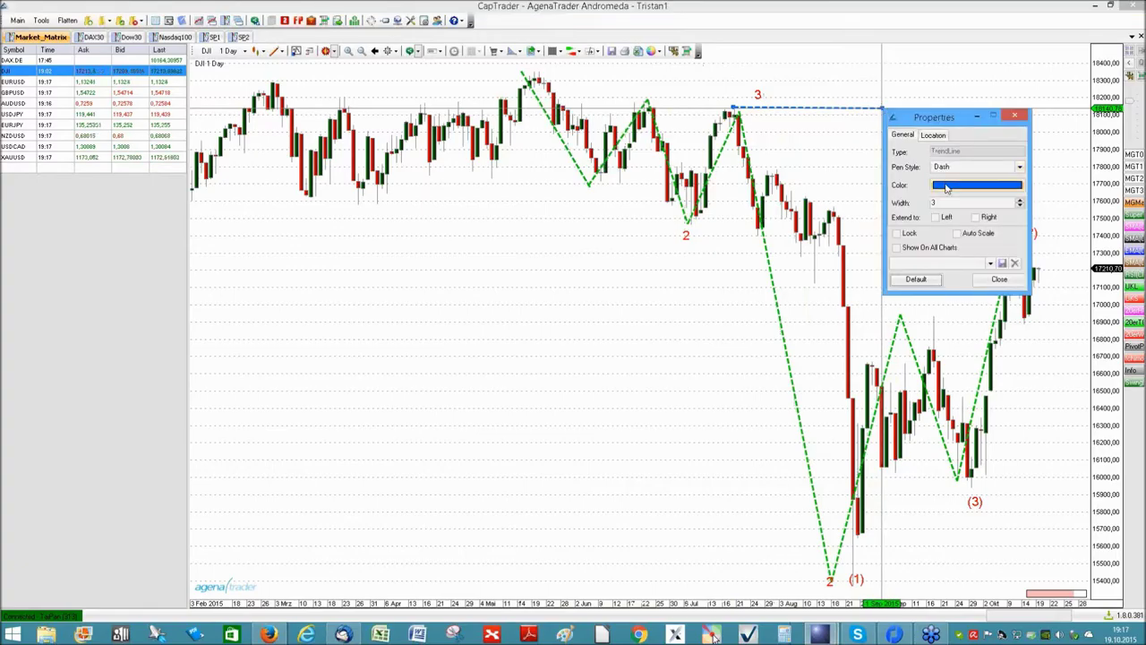
{"action": "left_click", "coordinate": [984, 270]}
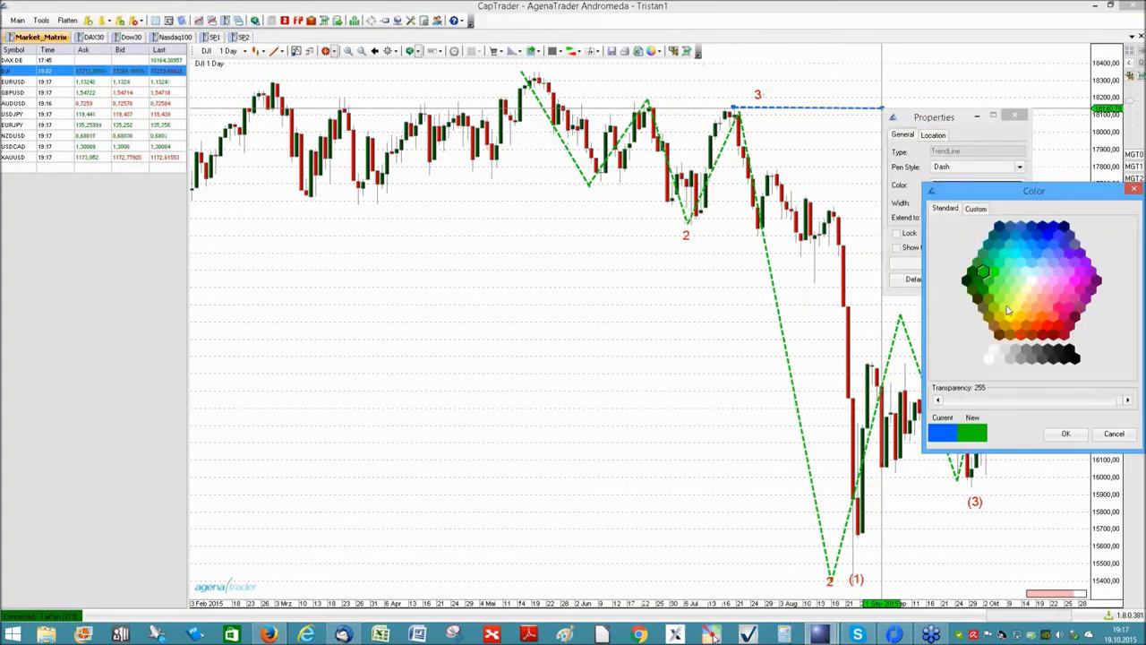
{"action": "left_click", "coordinate": [1053, 436]}
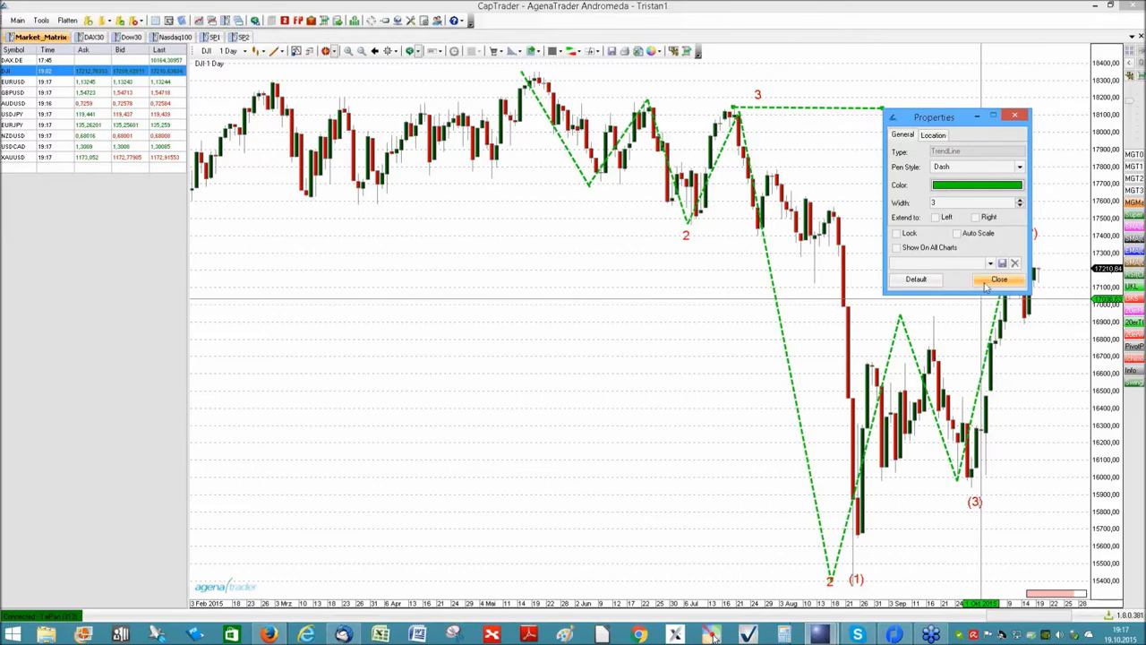
{"action": "left_click", "coordinate": [996, 279]}
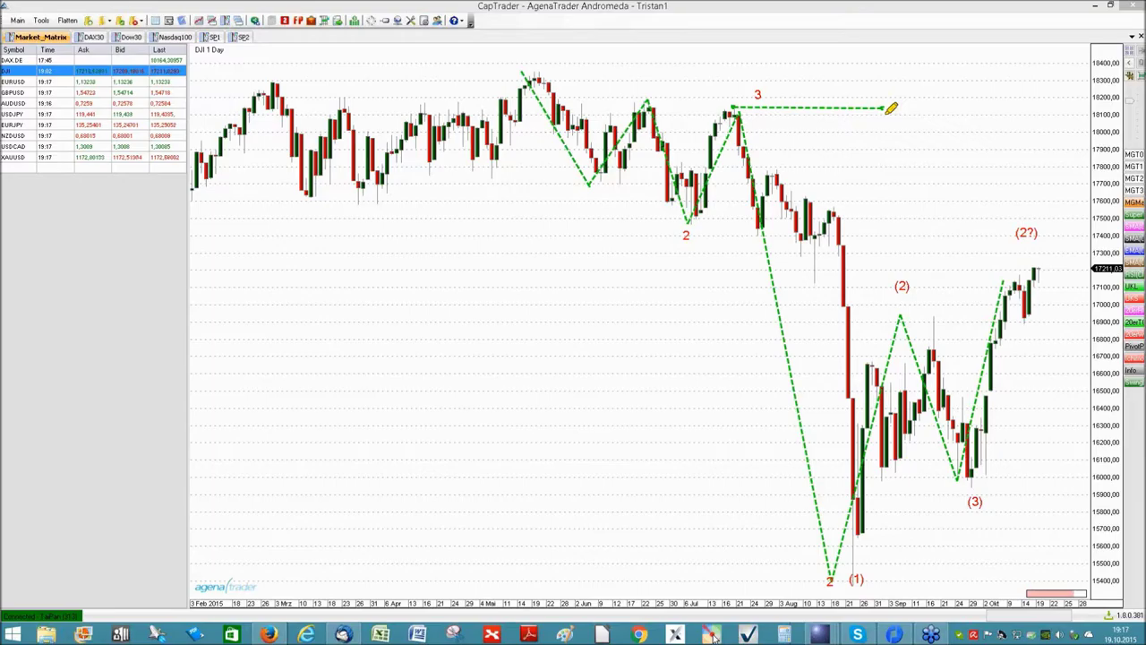
Step: Highlight a zigzag projection up from the latest candle and the swings from the August low through (2) and (3) in yellow, then erase the markings
{"action": "mouse_move", "coordinate": [1034, 269]}
{"action": "left_mouse_down"}
{"action": "mouse_move", "coordinate": [1046, 72]}
{"action": "mouse_move", "coordinate": [1094, 190]}
{"action": "mouse_move", "coordinate": [1109, 40]}
{"action": "left_mouse_up"}
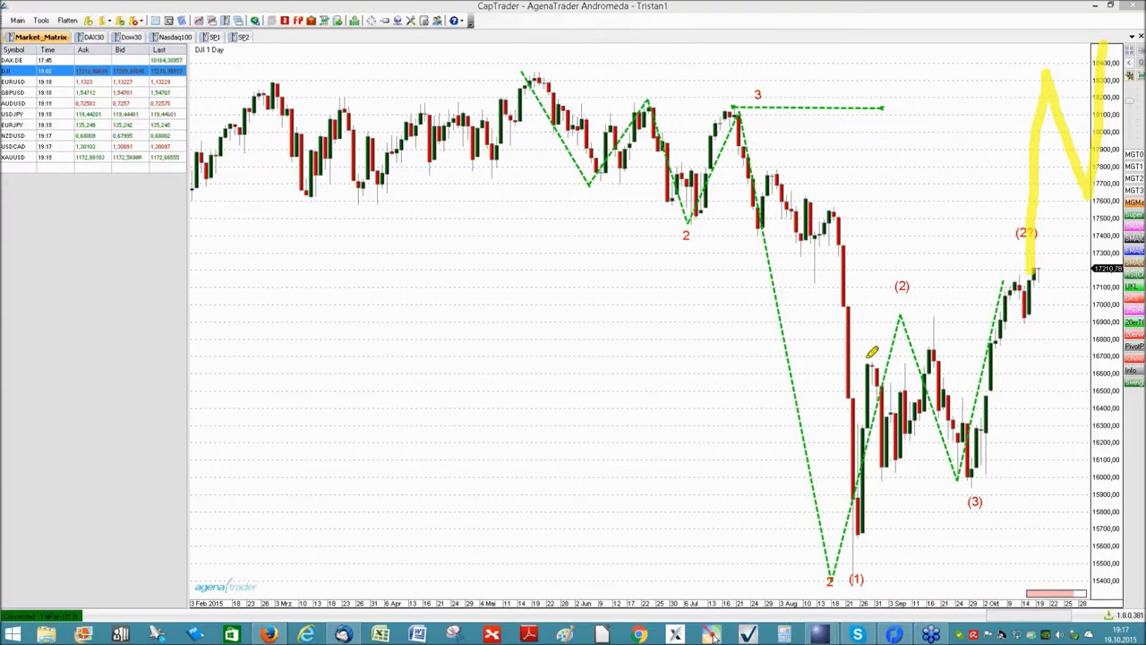
{"action": "mouse_move", "coordinate": [822, 564]}
{"action": "left_mouse_down"}
{"action": "mouse_move", "coordinate": [899, 314]}
{"action": "mouse_move", "coordinate": [956, 484]}
{"action": "mouse_move", "coordinate": [1008, 306]}
{"action": "mouse_move", "coordinate": [1039, 276]}
{"action": "left_mouse_up"}
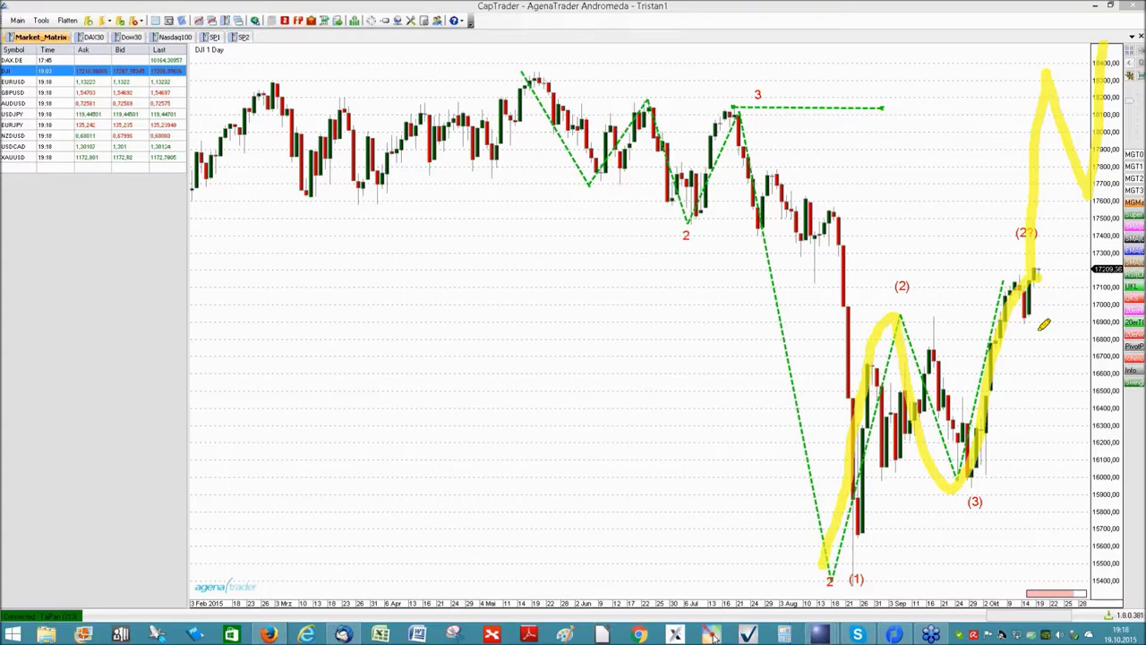
{"action": "key", "text": "e"}
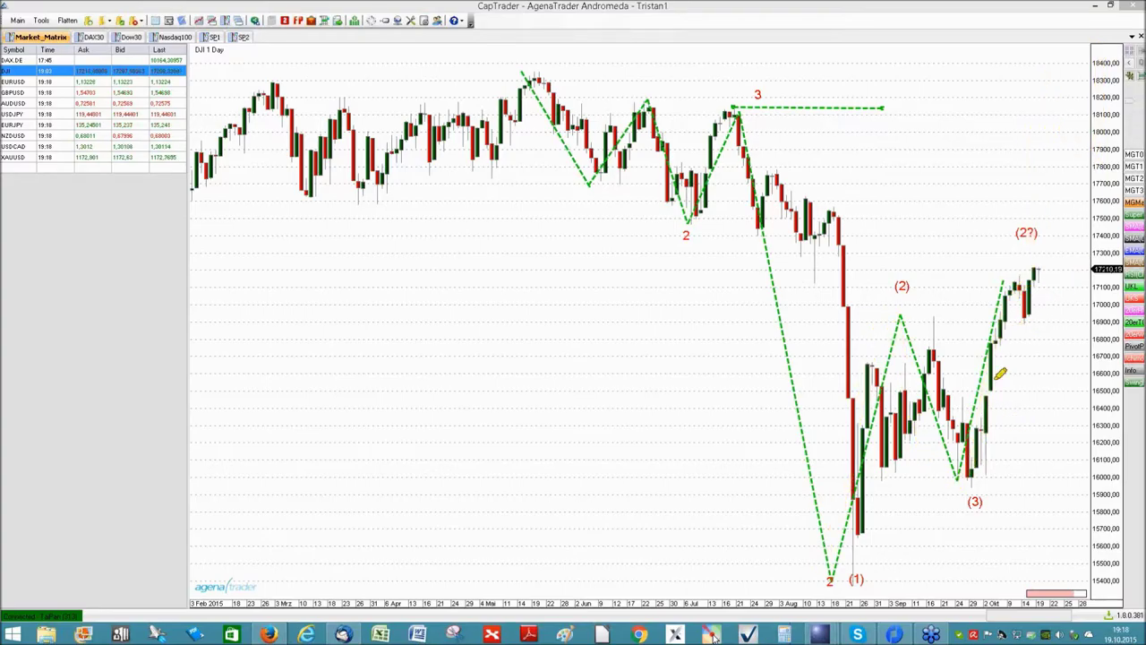
Step: Highlight the September high's breakout level, the October upswing and a dashed pullback to about 16,600 in yellow, then leave the drawing mode
{"action": "left_click_drag", "start_coordinate": [923, 314], "coordinate": [994, 316]}
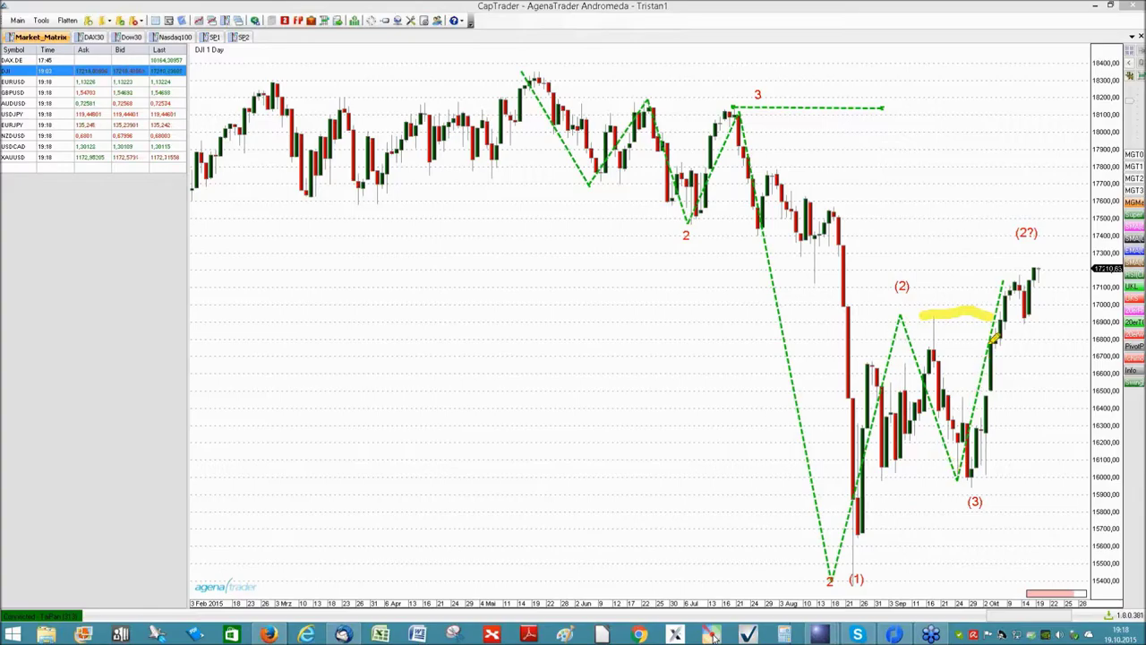
{"action": "left_click_drag", "start_coordinate": [981, 467], "coordinate": [1048, 258]}
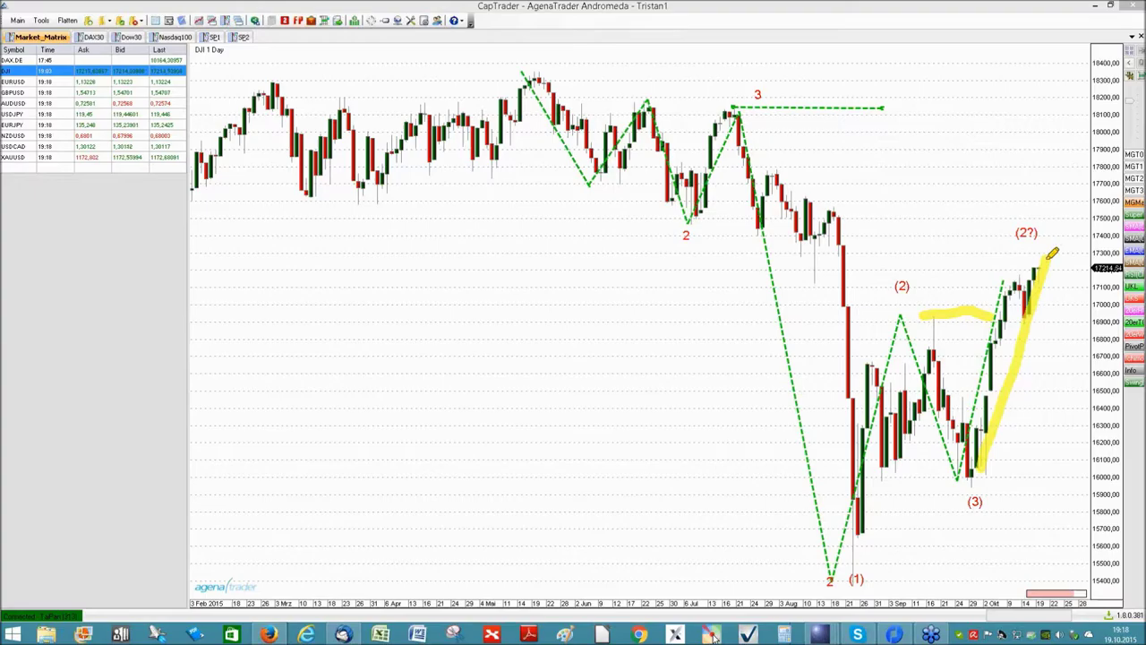
{"action": "left_click_drag", "start_coordinate": [1059, 269], "coordinate": [1080, 378]}
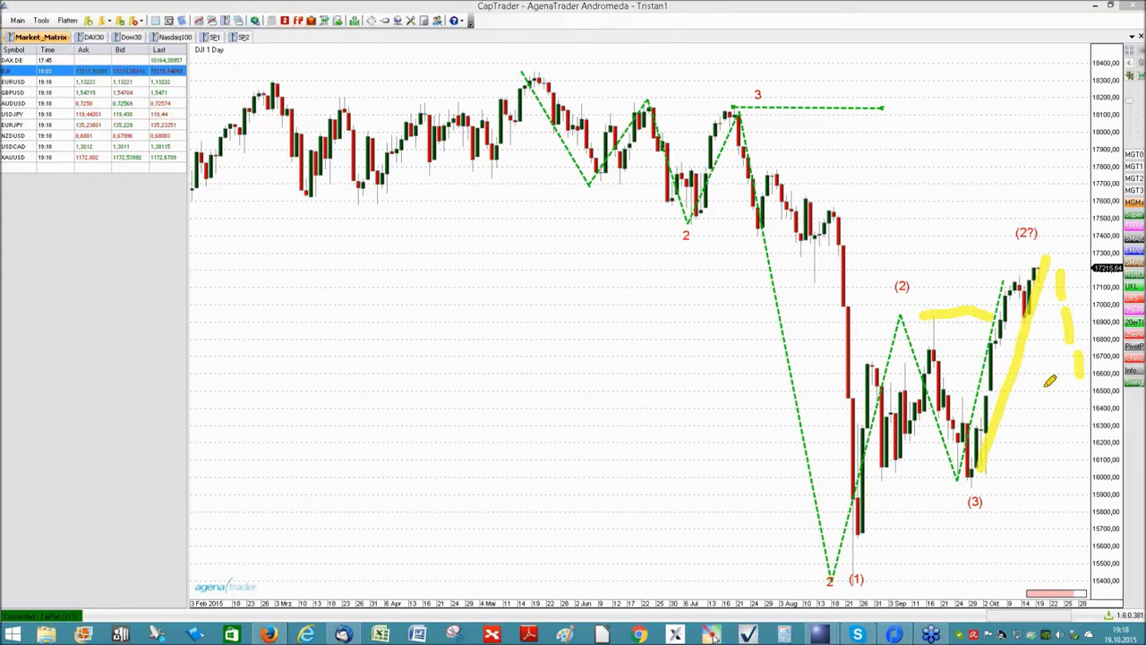
{"action": "key", "text": "Escape"}
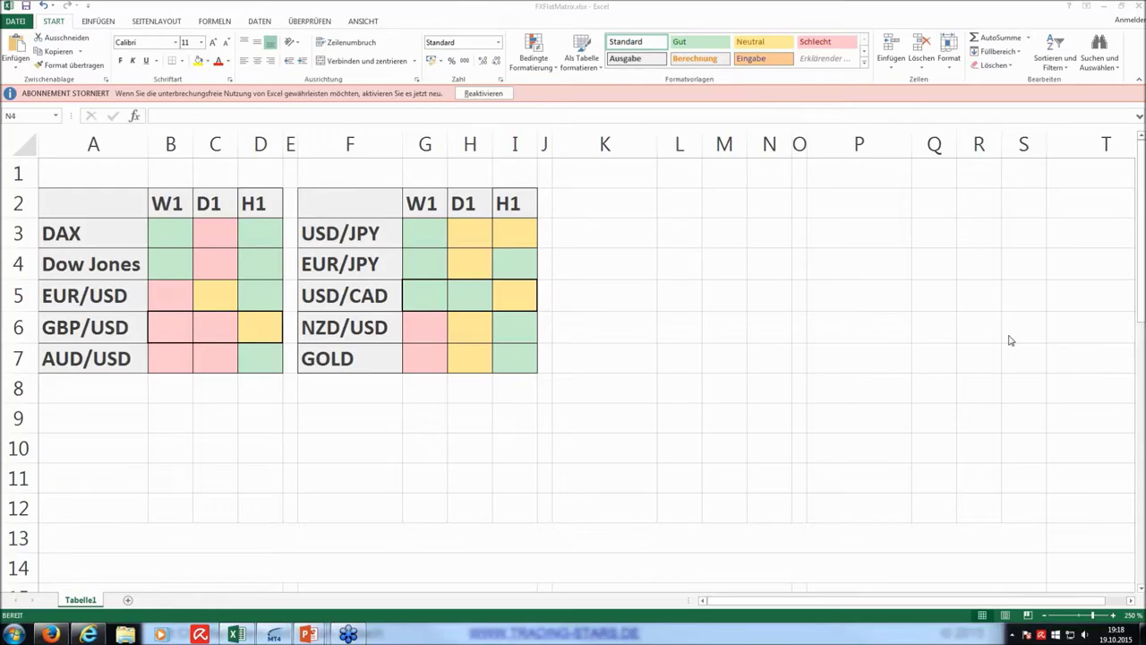
Step: Point out the weekly and daily trend cells of DAX and Dow Jones in the Excel trading matrix
{"action": "left_click", "coordinate": [183, 235]}
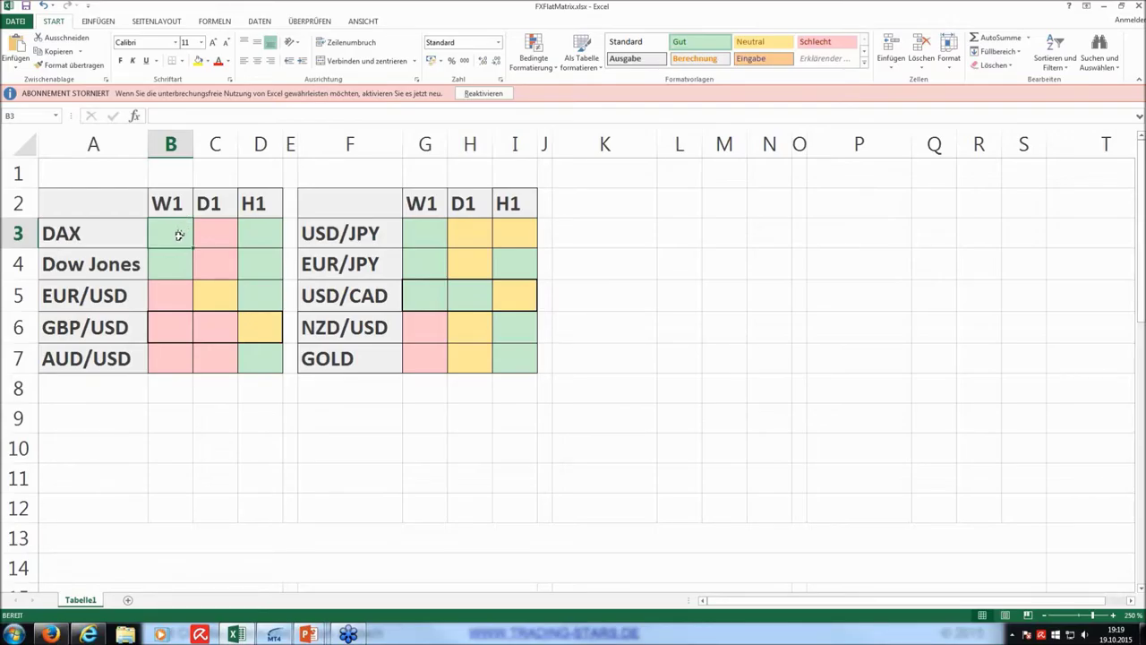
{"action": "left_click", "coordinate": [175, 266]}
{"action": "left_click_drag", "start_coordinate": [217, 227], "coordinate": [219, 258]}
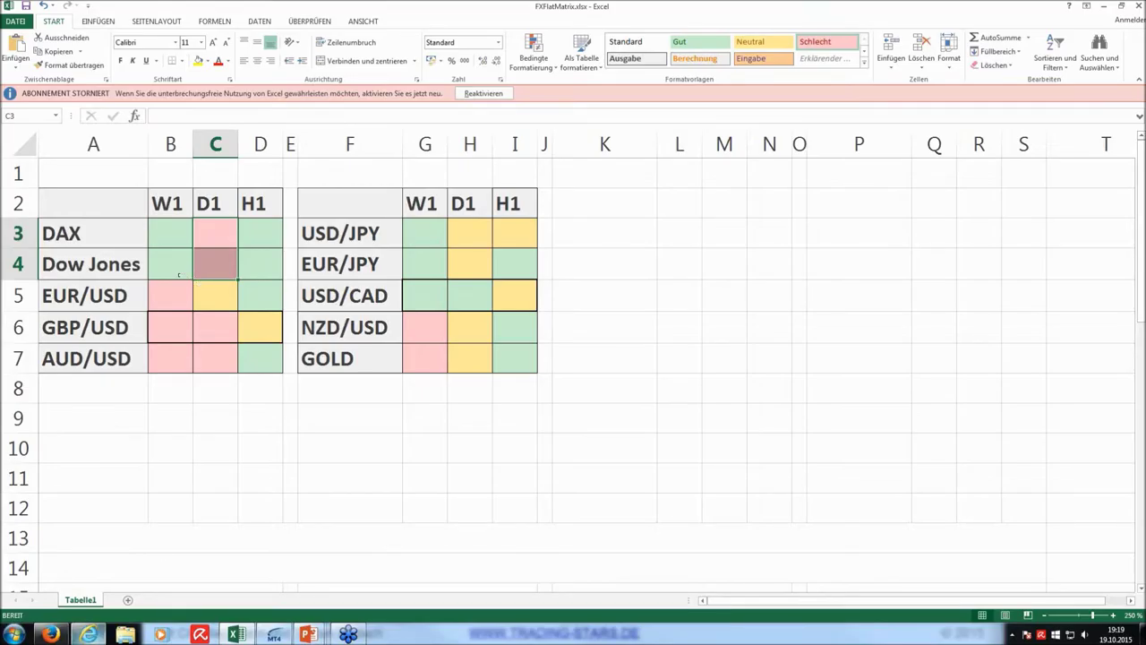
Step: Switch to Tradesignal Online, load the saved weekly chart TSDAXKURSINDEXW1 and shift it to show more room after the latest candles
{"action": "mouse_move", "coordinate": [90, 636]}
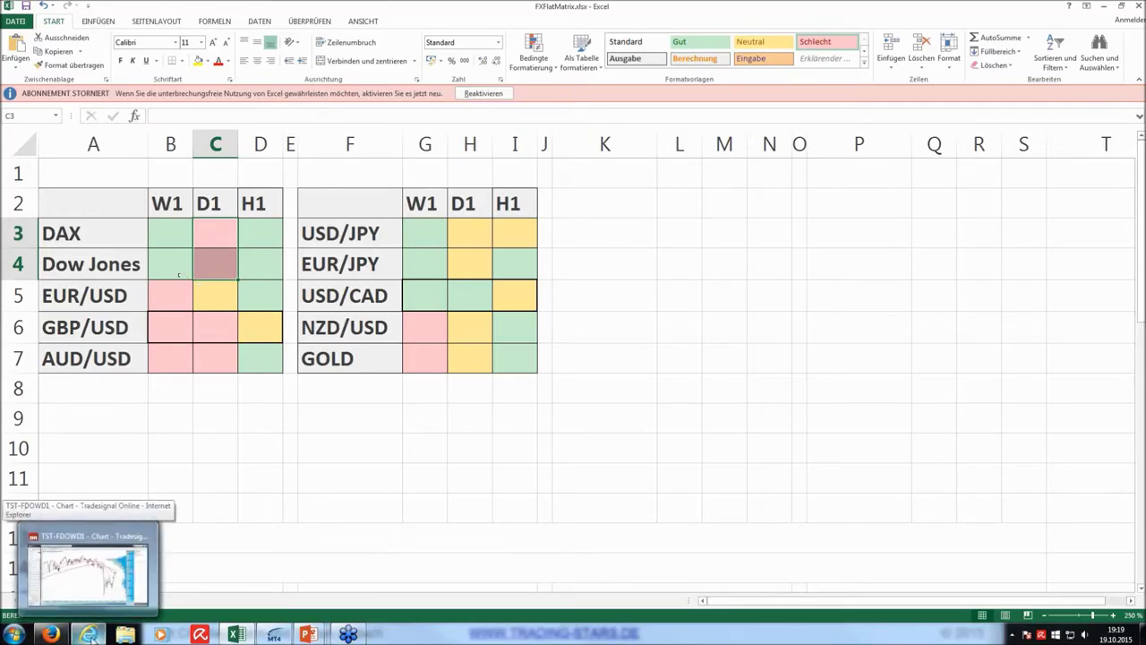
{"action": "left_click", "coordinate": [89, 636]}
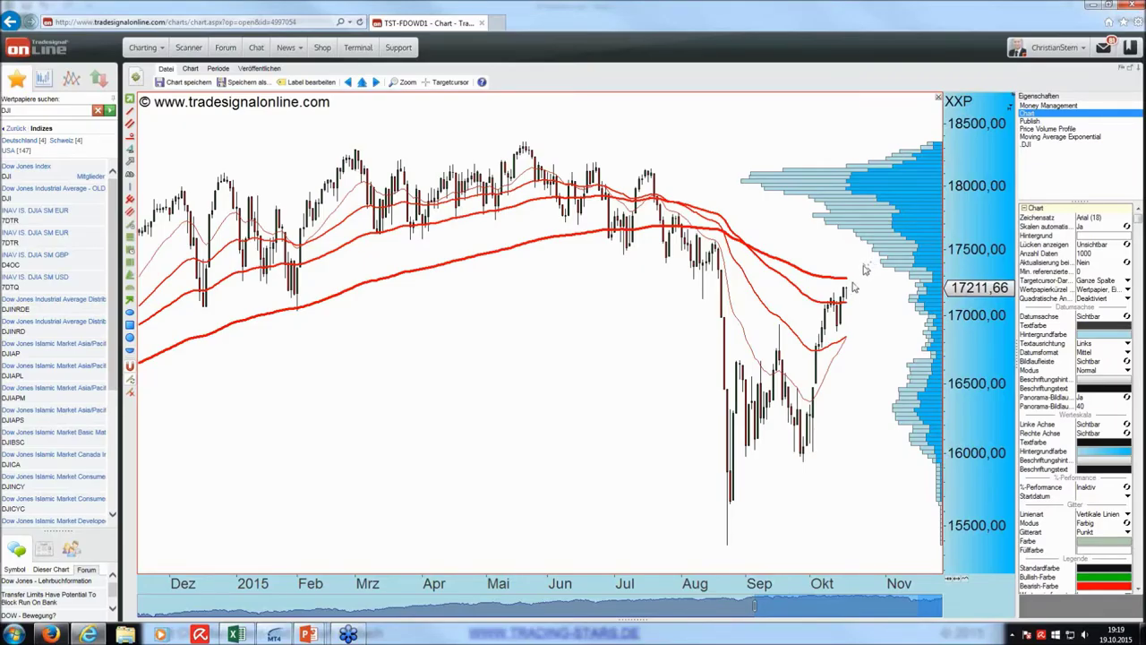
{"action": "left_click", "coordinate": [43, 79]}
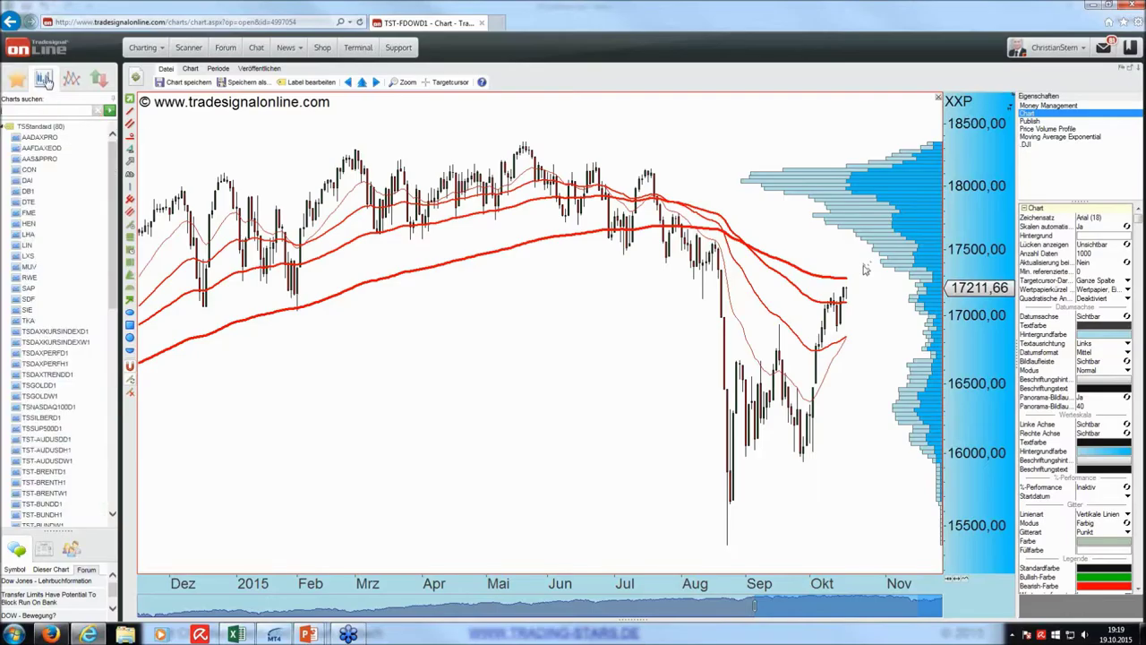
{"action": "double_click", "coordinate": [54, 342]}
{"action": "left_click", "coordinate": [427, 141]}
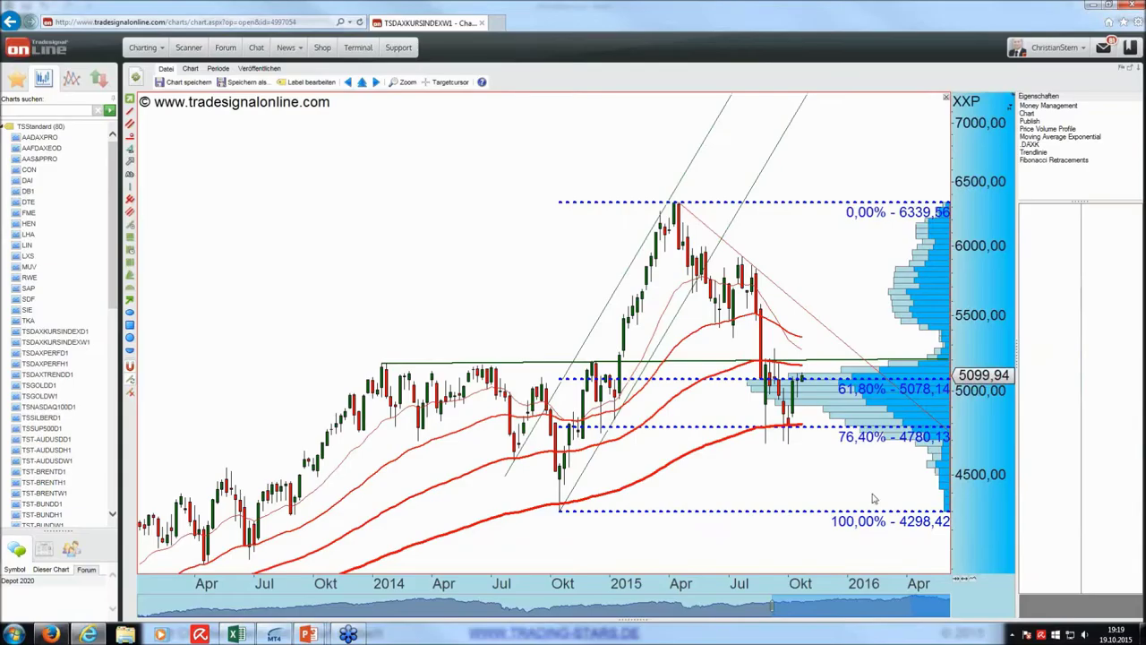
{"action": "left_click_drag", "start_coordinate": [878, 608], "coordinate": [900, 607]}
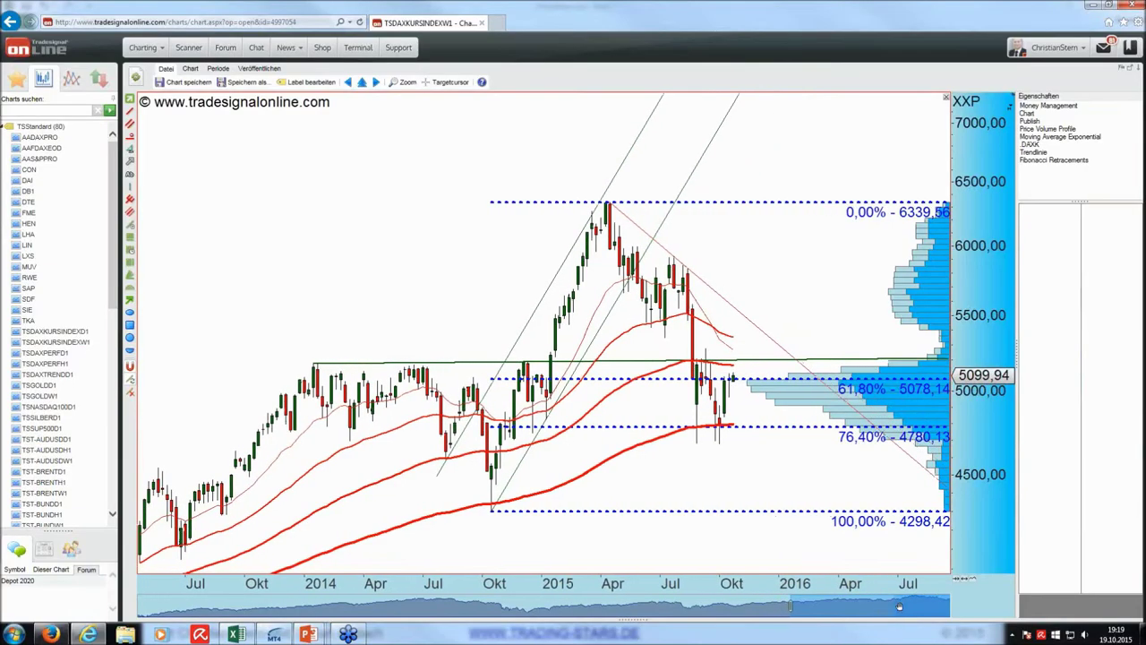
{"action": "left_click_drag", "start_coordinate": [734, 399], "coordinate": [722, 428]}
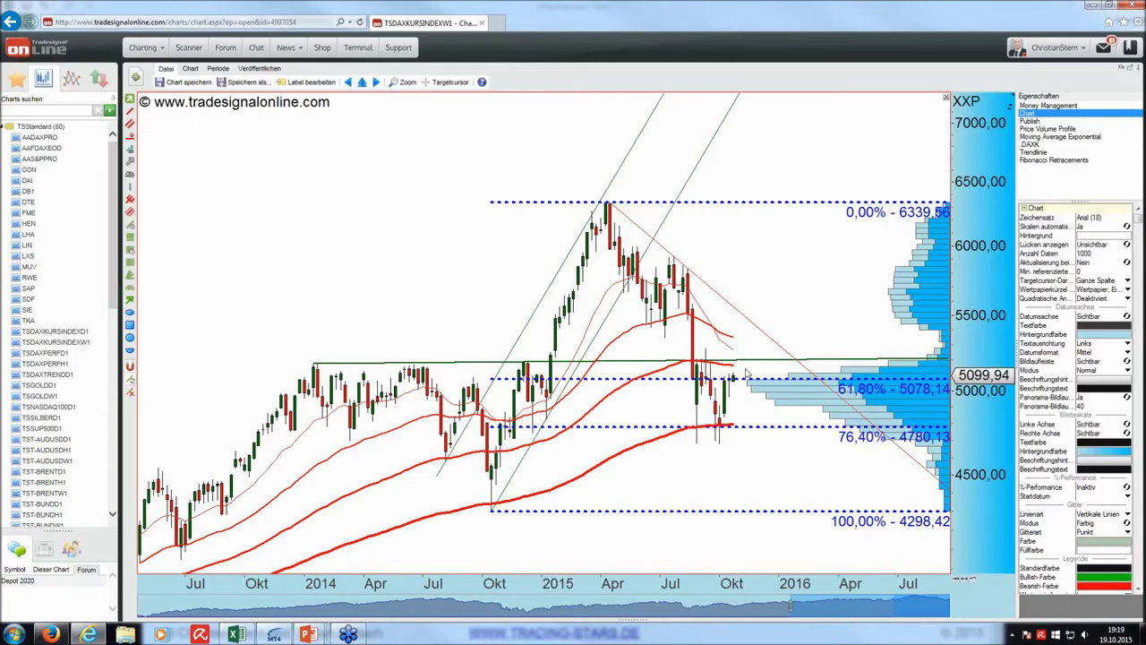
Step: Open the saved daily chart TSDAXPERFD1 and examine the 10500 target level, the moving averages and the recent lows
{"action": "left_click", "coordinate": [66, 355]}
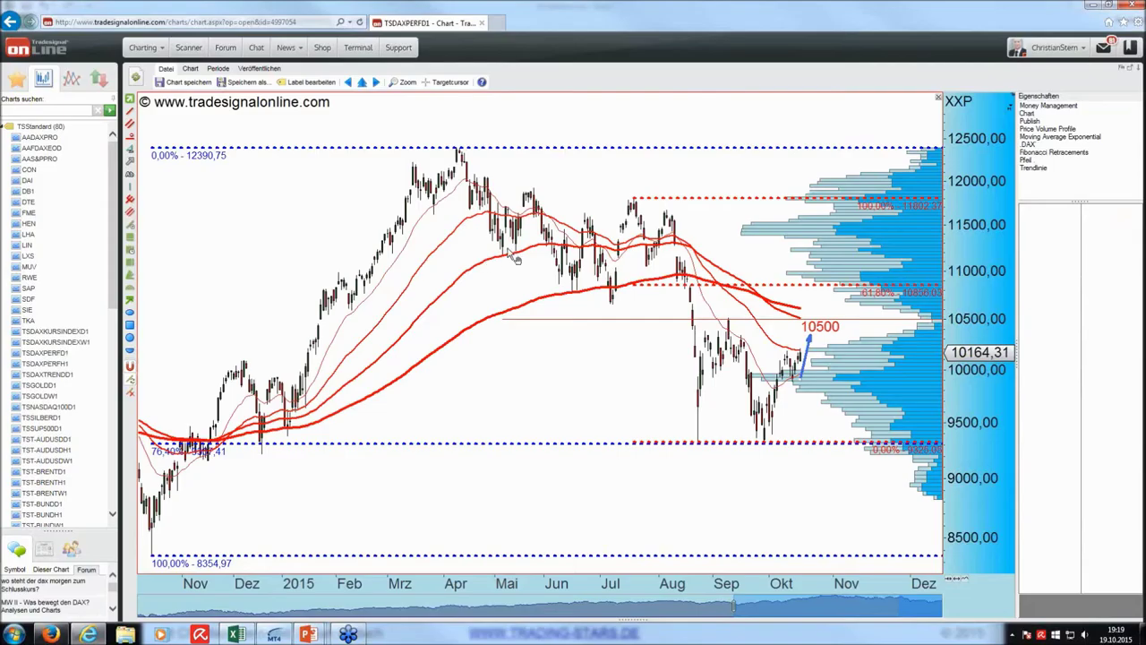
{"action": "left_click", "coordinate": [817, 306]}
{"action": "left_click", "coordinate": [815, 306]}
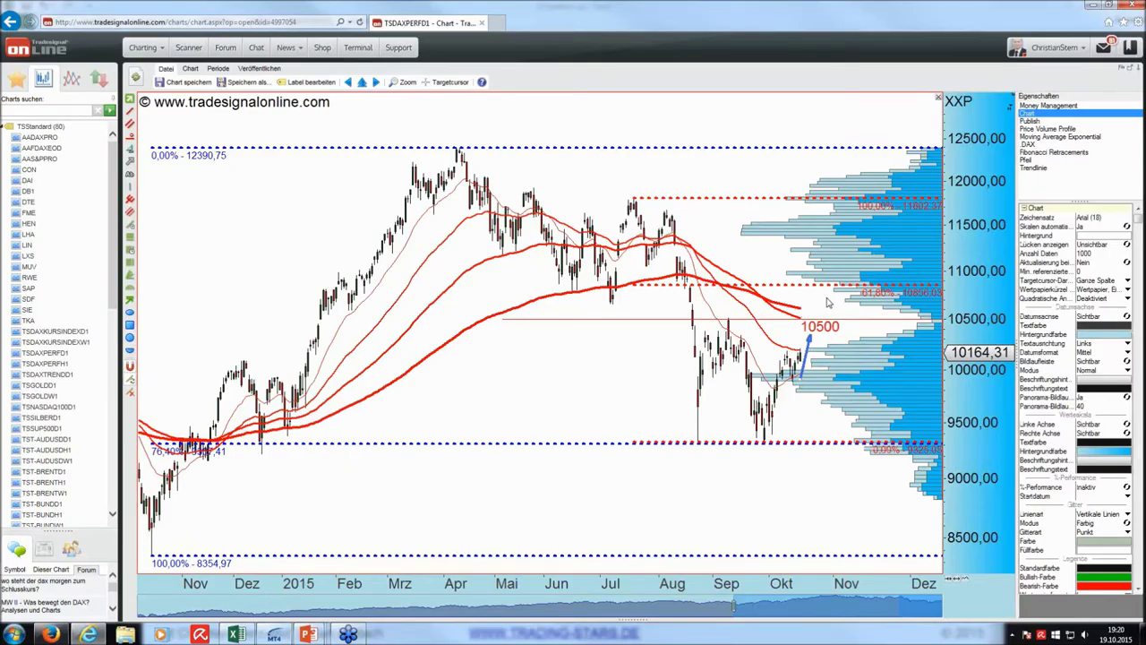
{"action": "left_click", "coordinate": [821, 315]}
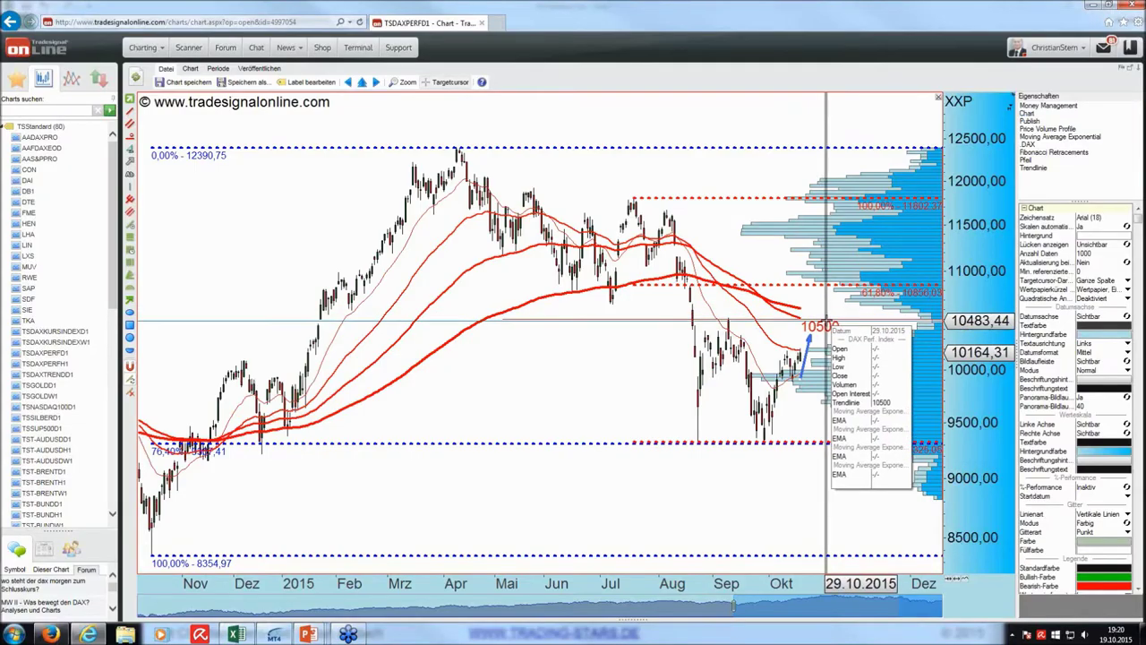
{"action": "left_click", "coordinate": [827, 322]}
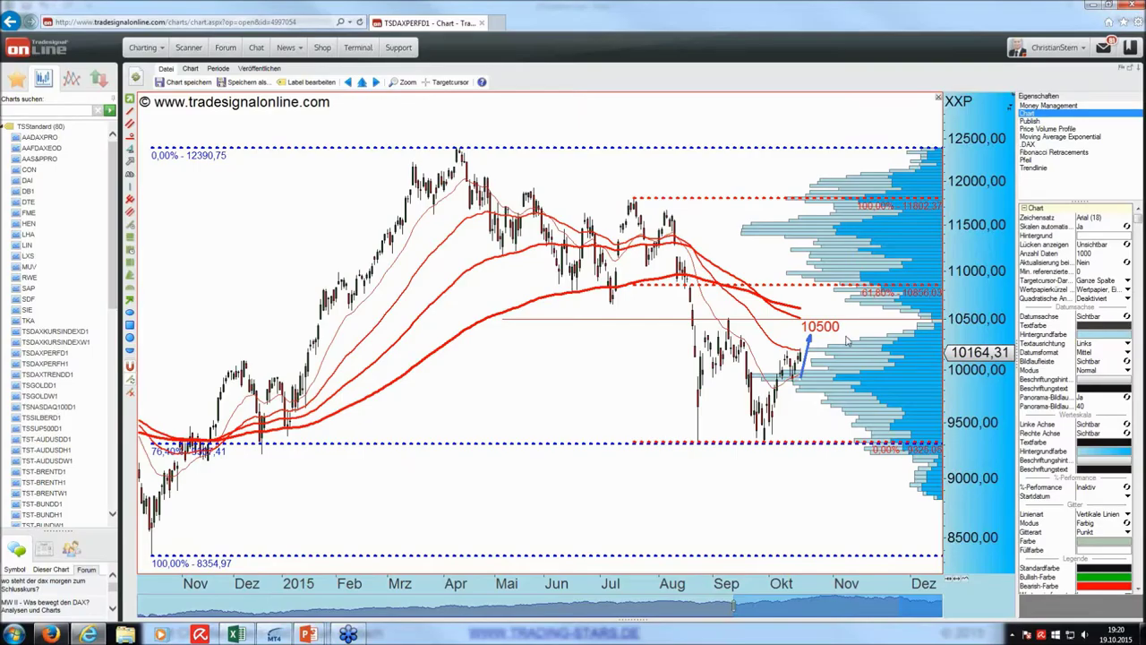
{"action": "left_click_drag", "start_coordinate": [727, 430], "coordinate": [757, 443]}
{"action": "left_click_drag", "start_coordinate": [813, 418], "coordinate": [603, 442]}
{"action": "left_click_drag", "start_coordinate": [775, 419], "coordinate": [808, 351]}
{"action": "left_click_drag", "start_coordinate": [790, 420], "coordinate": [744, 379]}
{"action": "left_click", "coordinate": [804, 310]}
Step: Open the saved hourly chart TSDAXPERFH1 and examine the mid-October high, the early-October rise and the blue breakout arrows
{"action": "left_click", "coordinate": [78, 367]}
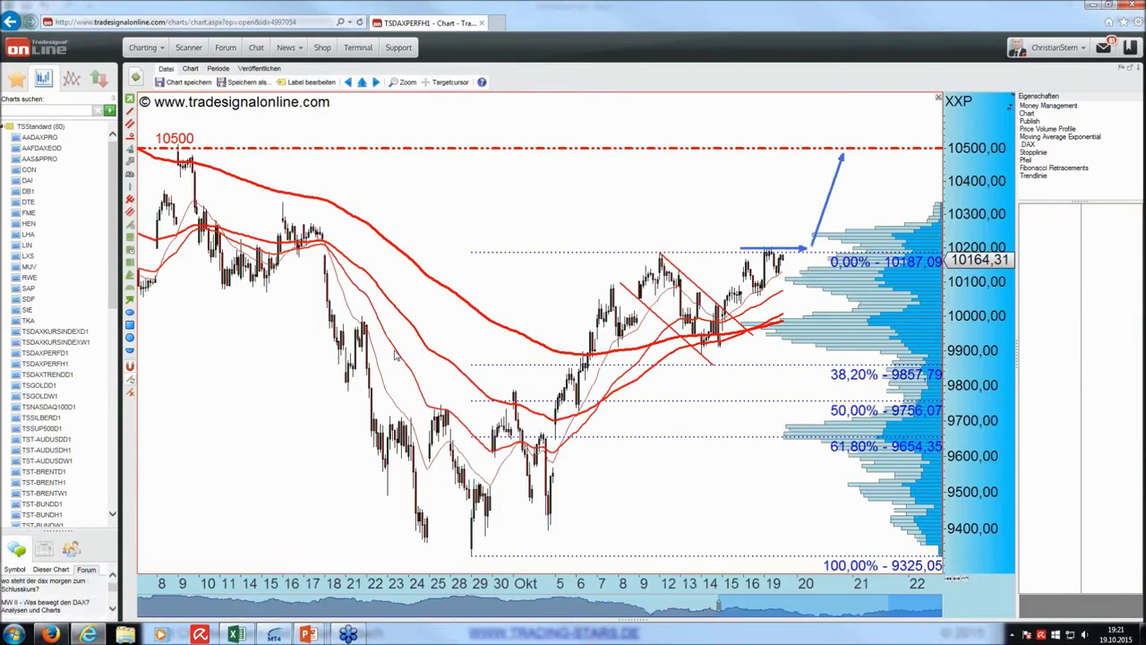
{"action": "scroll", "coordinate": [972, 416], "scroll_direction": "up", "scroll_amount": 1}
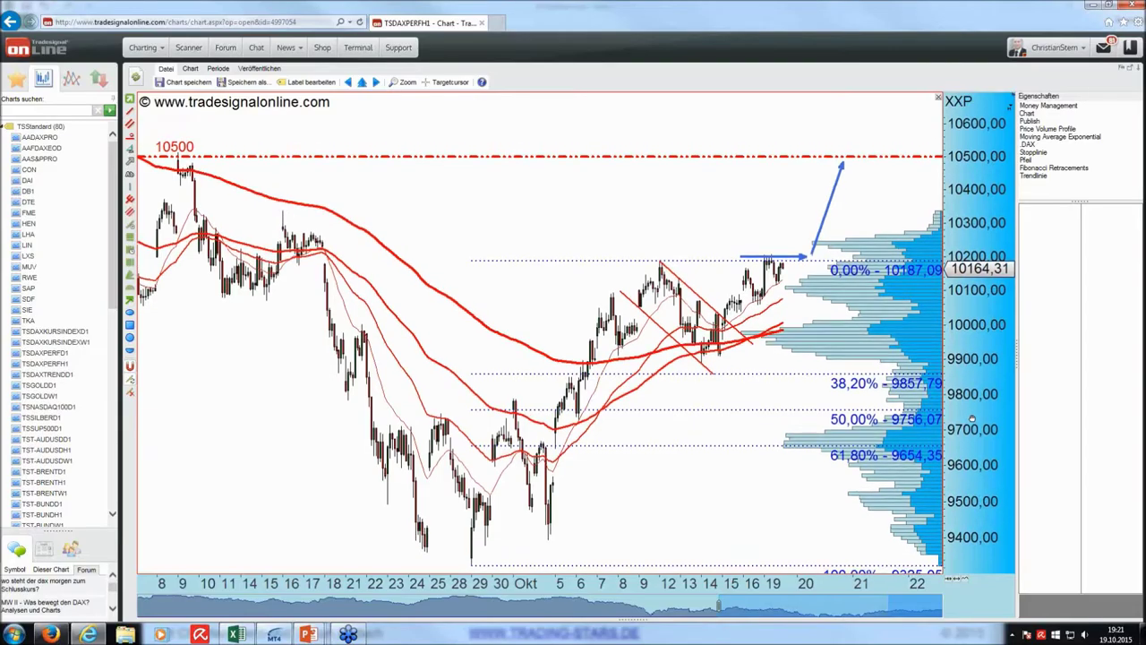
{"action": "left_click", "coordinate": [678, 231]}
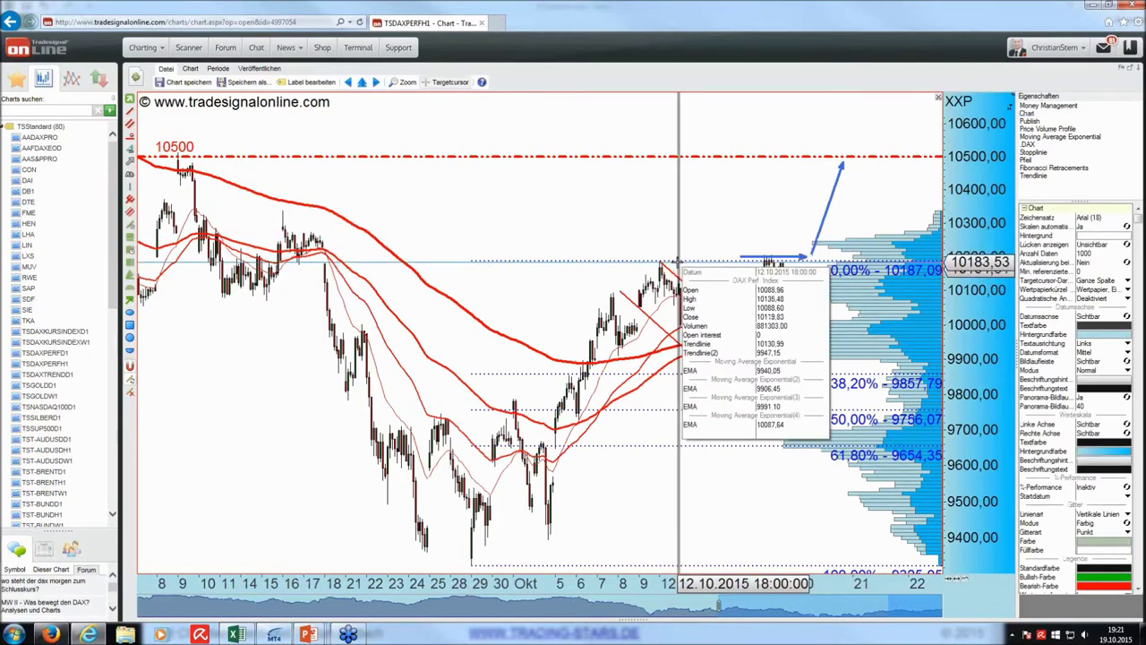
{"action": "left_click", "coordinate": [678, 268]}
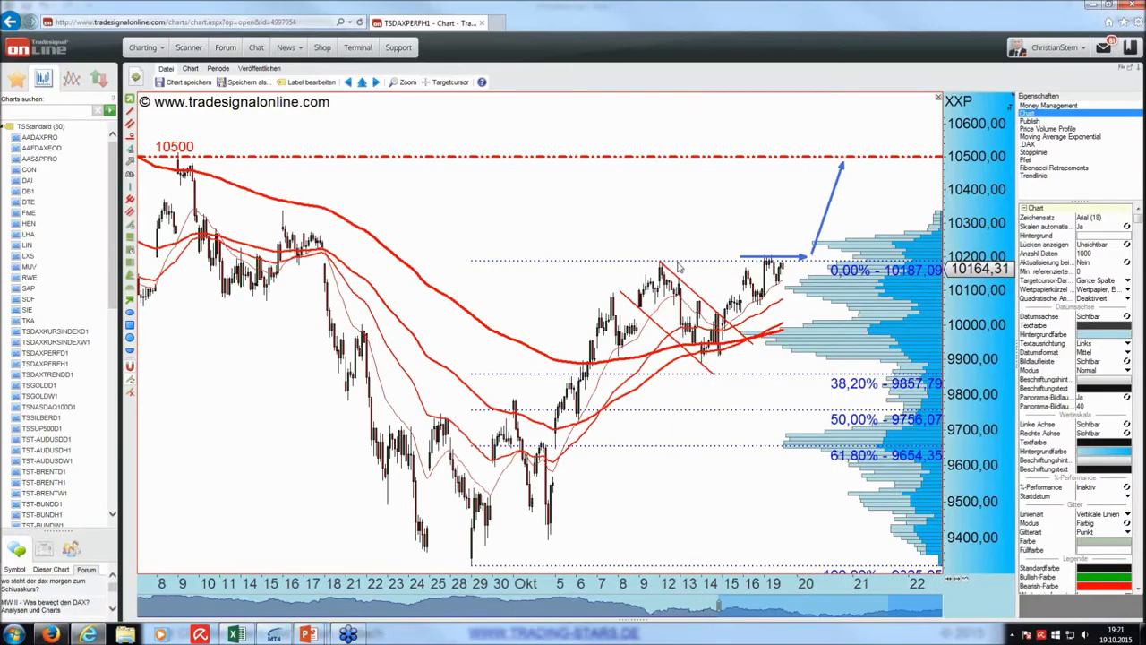
{"action": "left_click", "coordinate": [862, 192]}
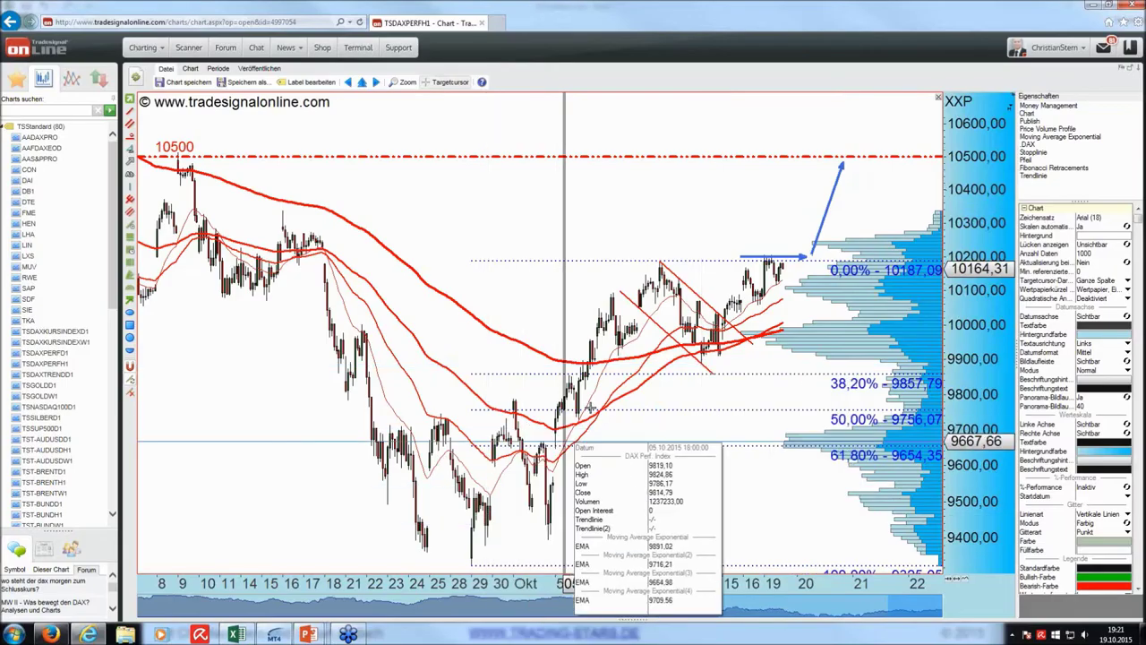
{"action": "left_click", "coordinate": [812, 333]}
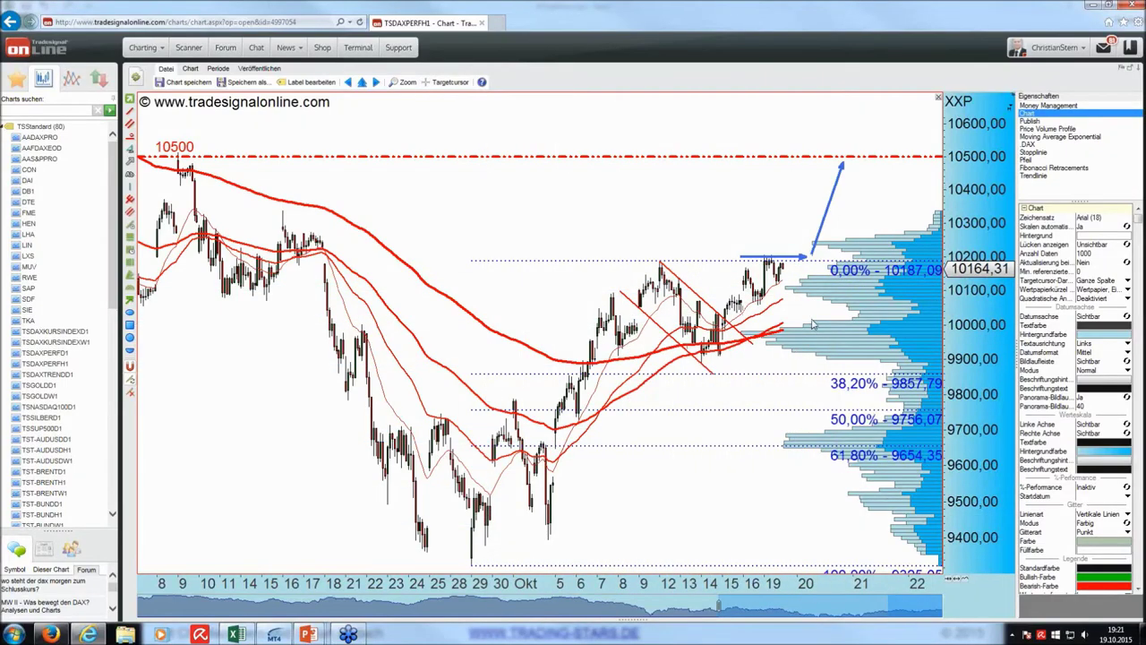
Step: Draw a rectangle around the mid-October correction from about 9889 to 10187 and an equally tall one above it reaching about 10495
{"action": "left_click", "coordinate": [130, 330]}
{"action": "left_click_drag", "start_coordinate": [599, 260], "coordinate": [698, 156]}
{"action": "left_click", "coordinate": [752, 170]}
{"action": "left_click_drag", "start_coordinate": [652, 197], "coordinate": [641, 273]}
{"action": "mouse_move", "coordinate": [710, 244]}
{"action": "left_mouse_down"}
{"action": "mouse_move", "coordinate": [716, 346]}
{"action": "mouse_move", "coordinate": [747, 346]}
{"action": "left_mouse_up"}
{"action": "left_click", "coordinate": [788, 313]}
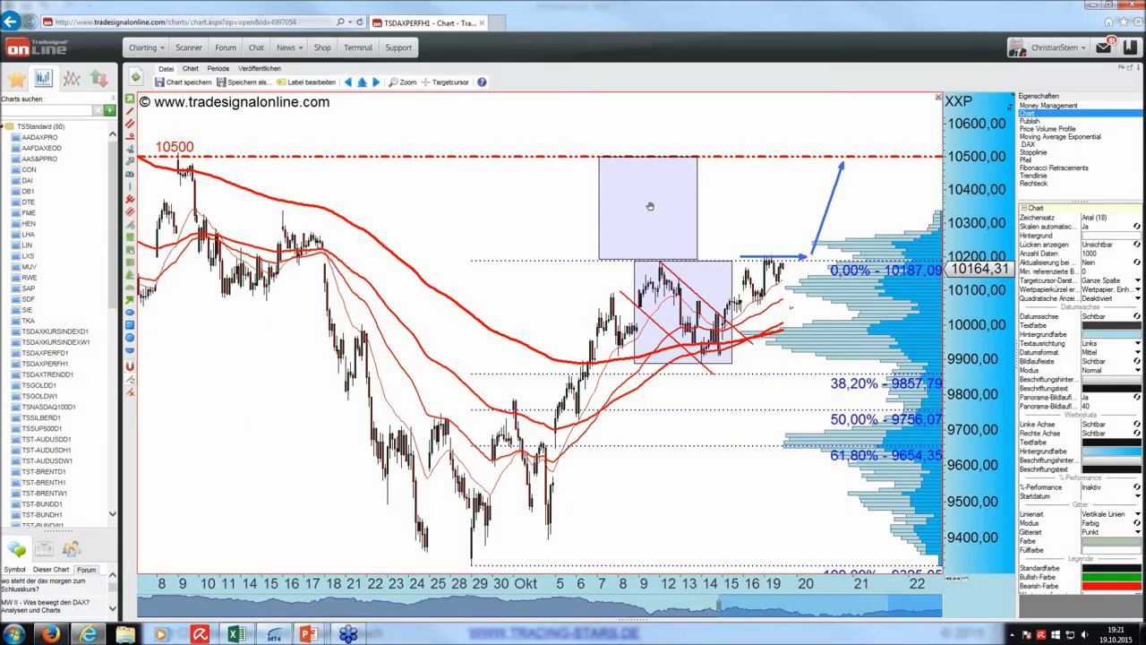
{"action": "left_click_drag", "start_coordinate": [650, 206], "coordinate": [653, 207]}
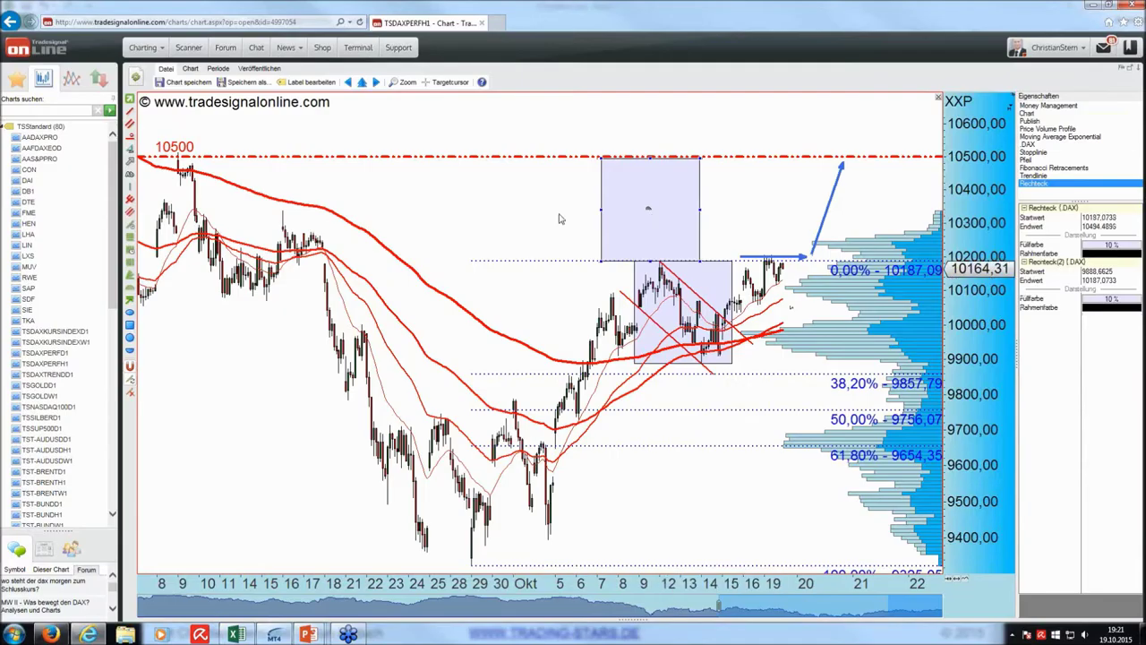
{"action": "left_click", "coordinate": [560, 219]}
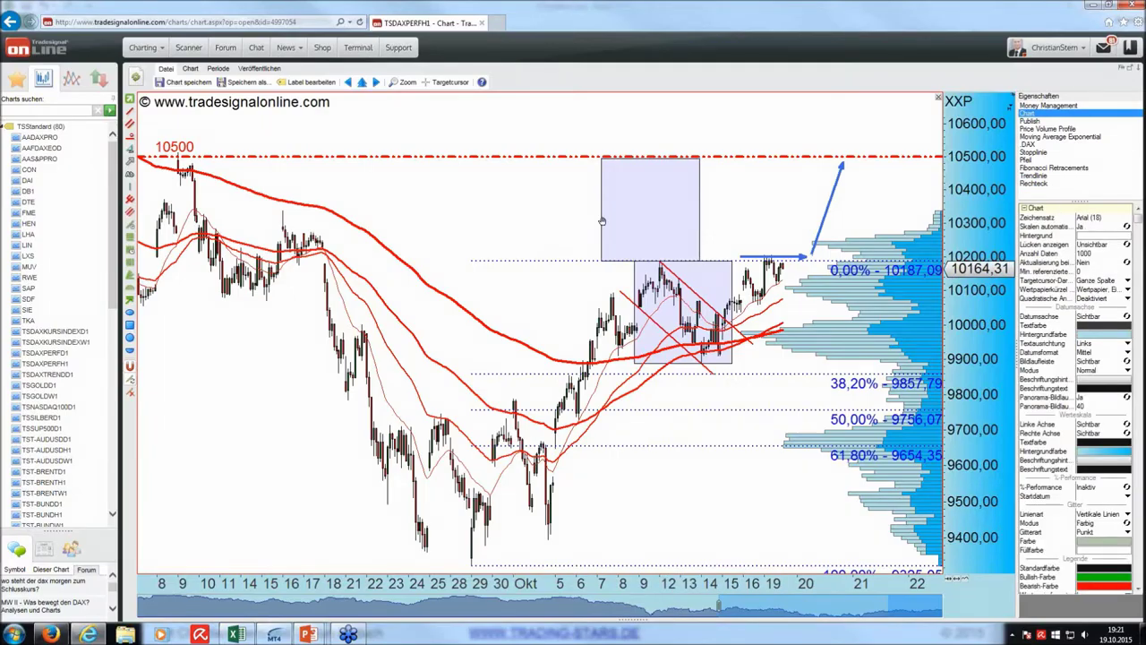
Step: Open the saved daily chart TSDAXPERFD1, discarding the hourly chart's changes, and remove all drawing tools and the volume profile
{"action": "double_click", "coordinate": [49, 355]}
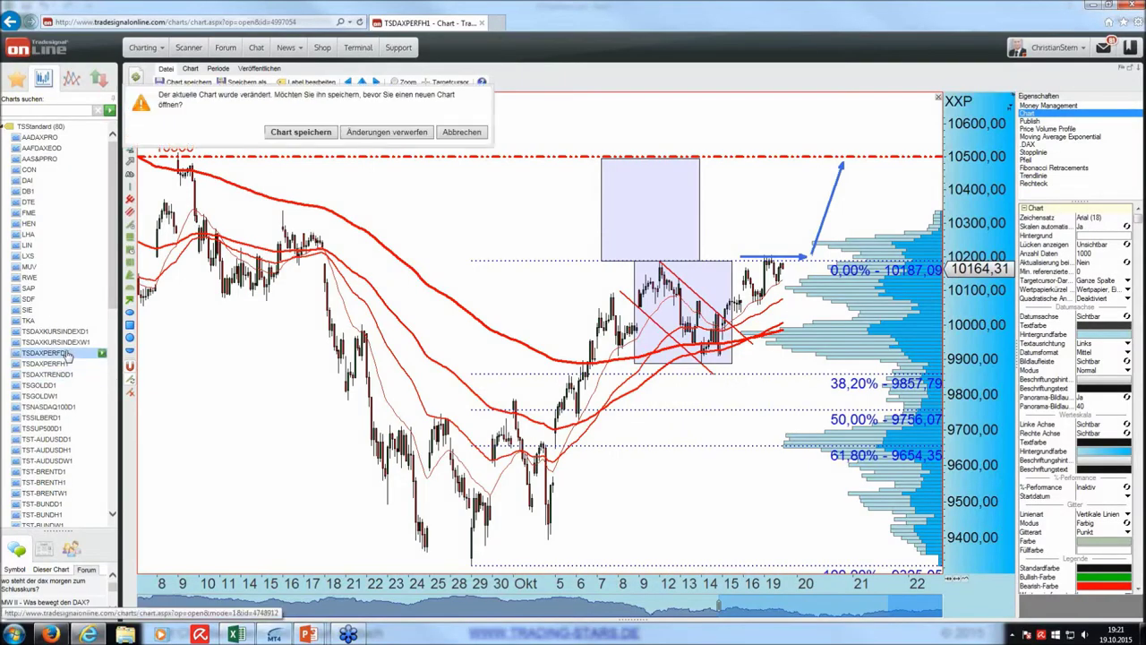
{"action": "left_click", "coordinate": [374, 133]}
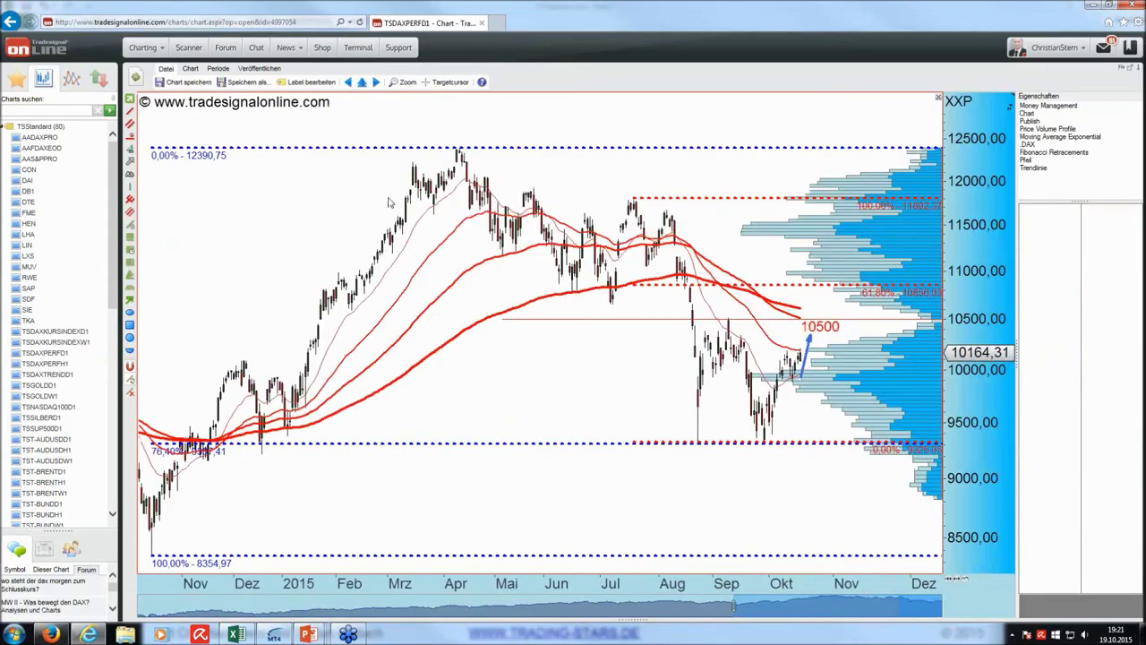
{"action": "left_click", "coordinate": [128, 394]}
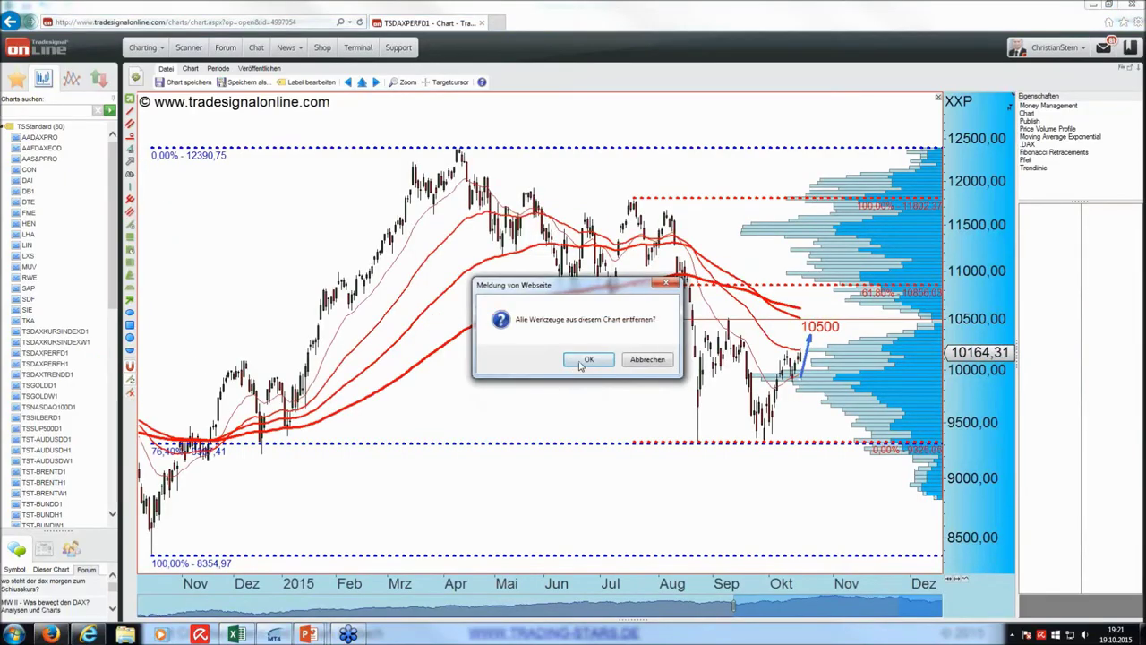
{"action": "left_click", "coordinate": [580, 363]}
{"action": "left_click", "coordinate": [940, 175]}
{"action": "right_click", "coordinate": [220, 104]}
{"action": "left_click", "coordinate": [258, 143]}
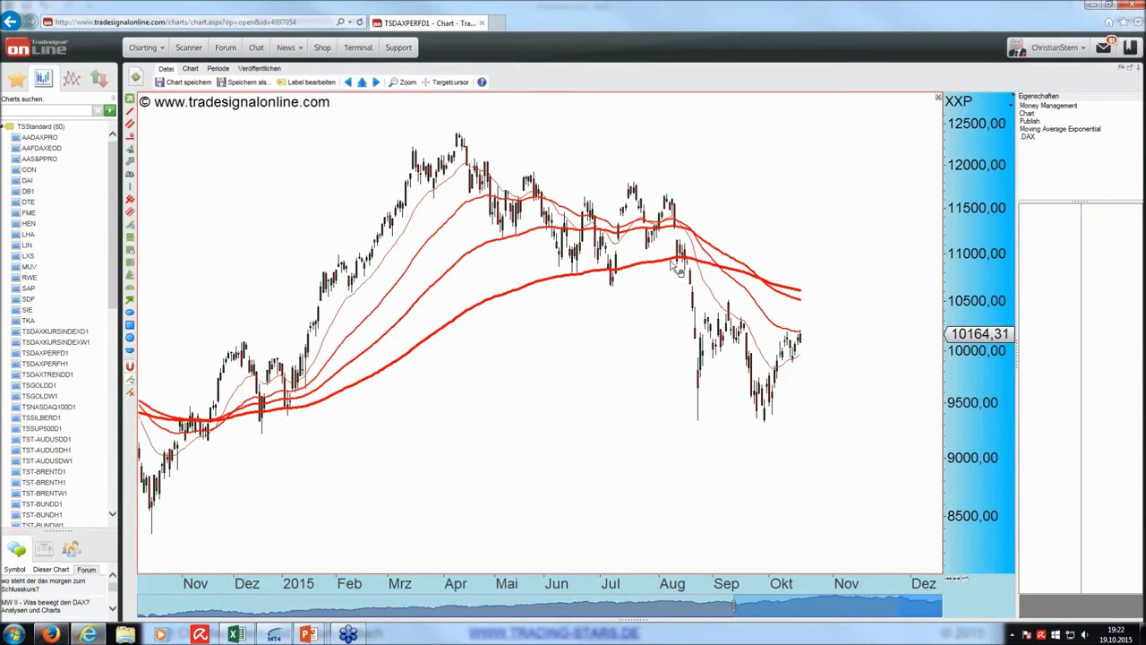
Step: Delete all exponential moving averages from the daily DAX chart so only the candles remain
{"action": "left_click", "coordinate": [732, 278]}
{"action": "key", "text": "Delete"}
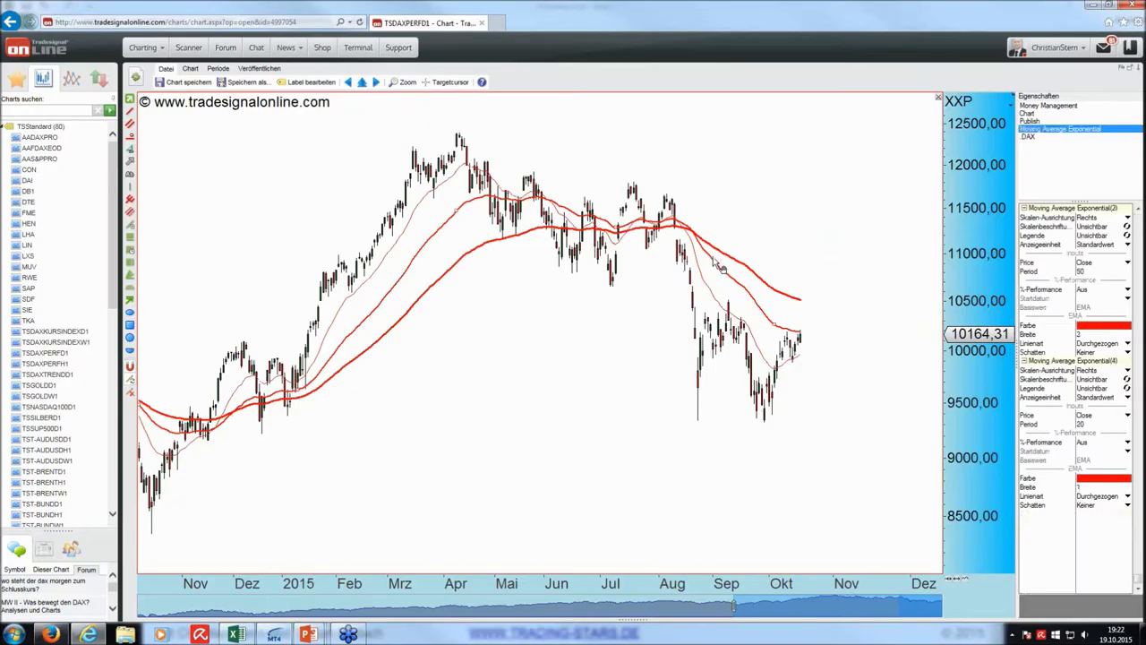
{"action": "key", "text": "Delete"}
{"action": "left_click", "coordinate": [747, 276]}
{"action": "key", "text": "Delete"}
{"action": "left_click", "coordinate": [726, 286]}
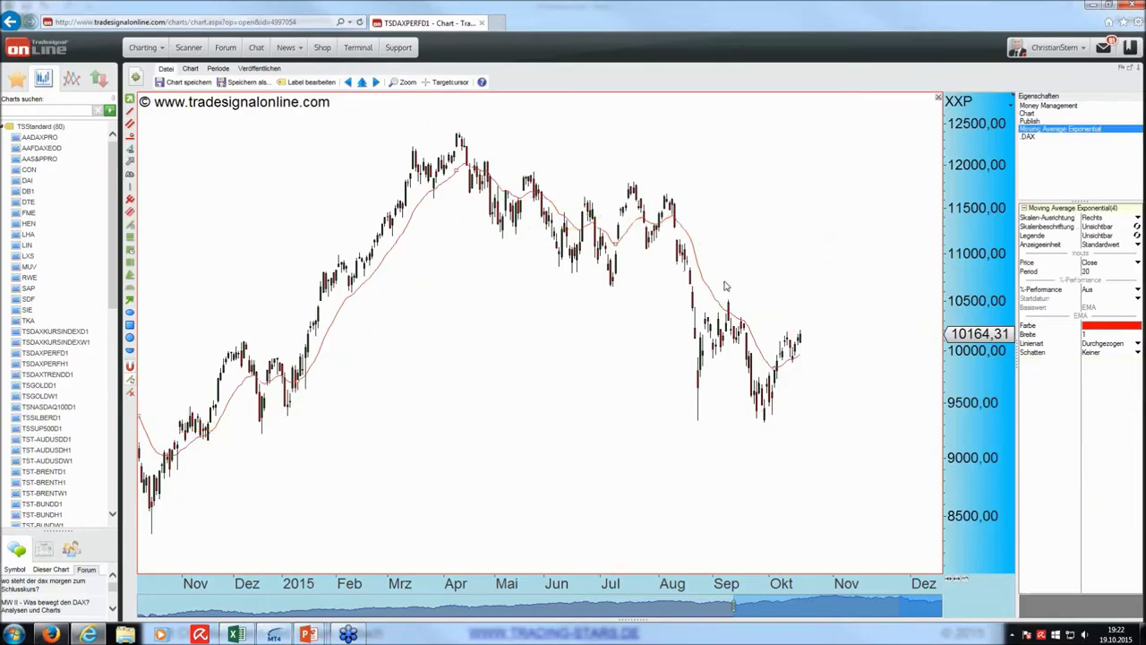
{"action": "key", "text": "Delete"}
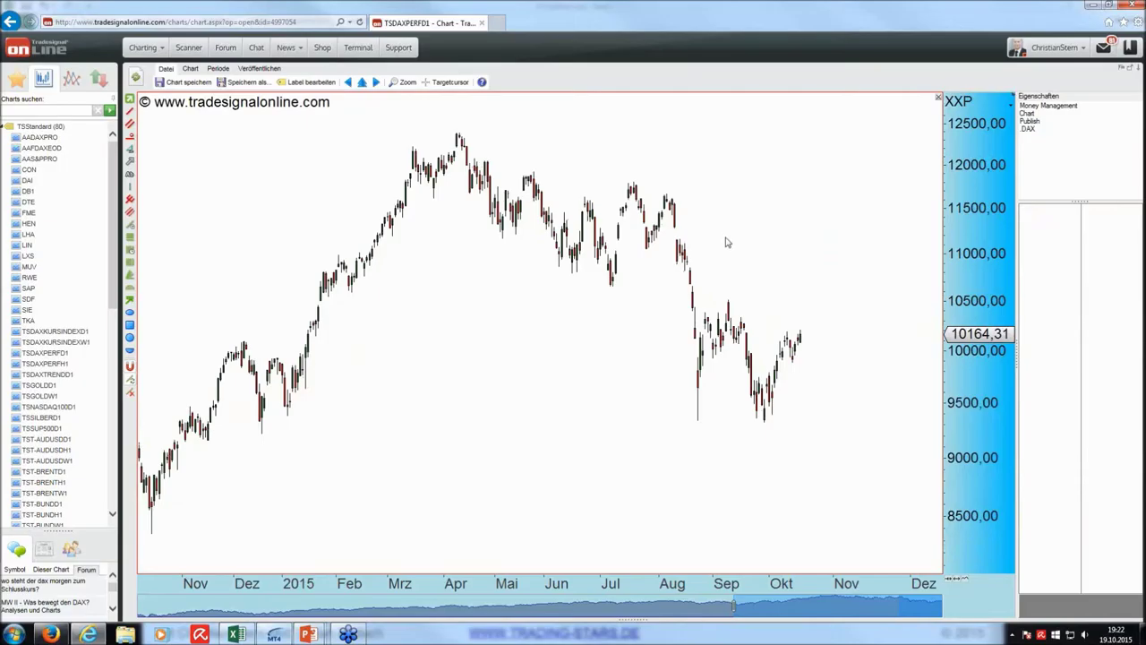
Step: Search the securities for DJI and insert the Dow Jones Index in its own pane below the DAX
{"action": "left_click", "coordinate": [448, 195]}
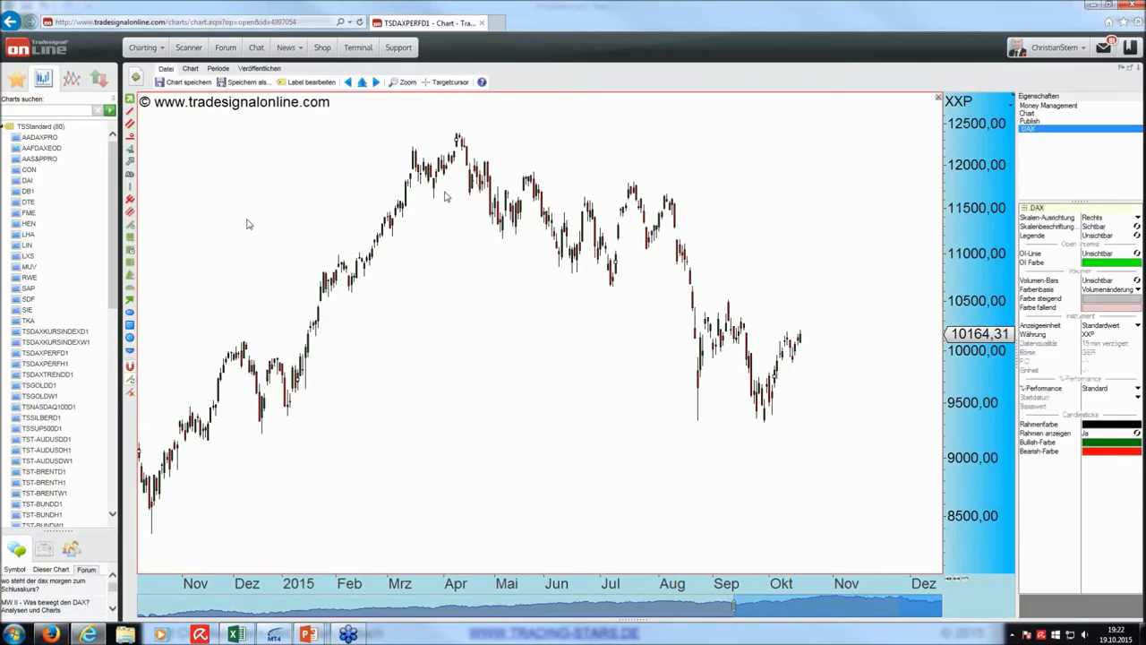
{"action": "left_click", "coordinate": [14, 85]}
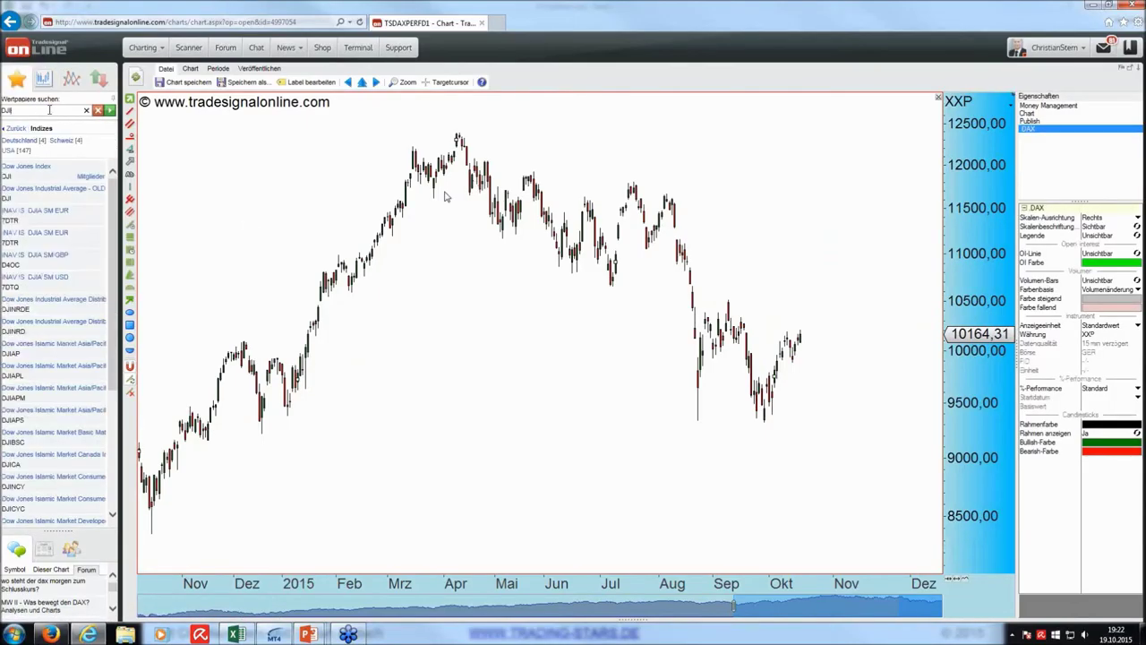
{"action": "left_click", "coordinate": [99, 167]}
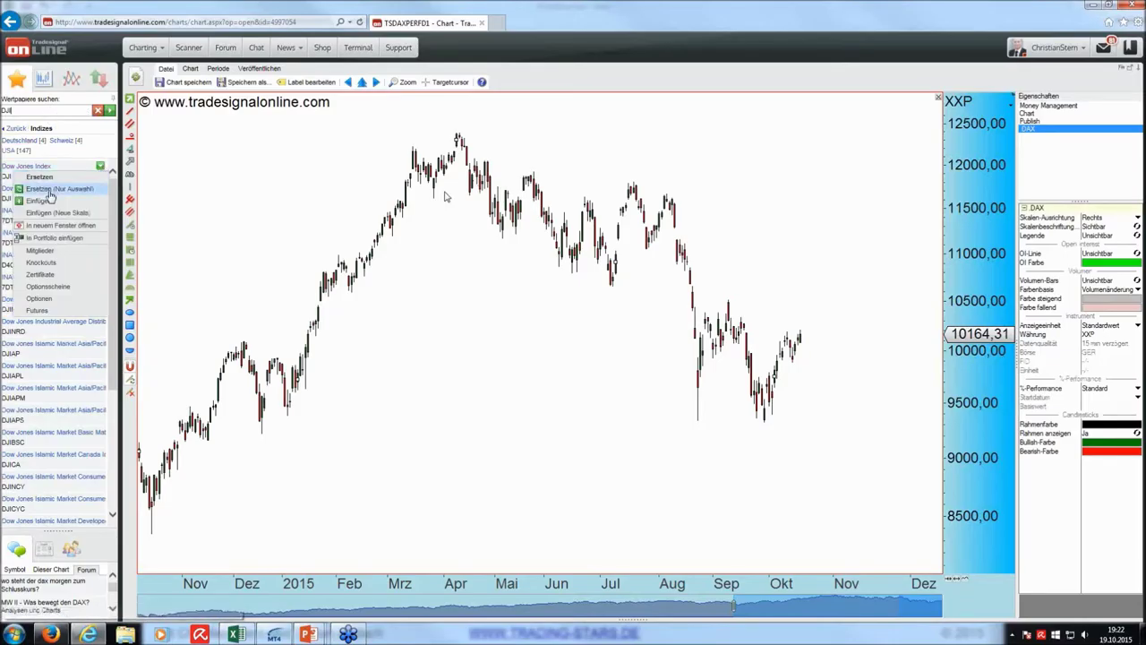
{"action": "left_click", "coordinate": [40, 200]}
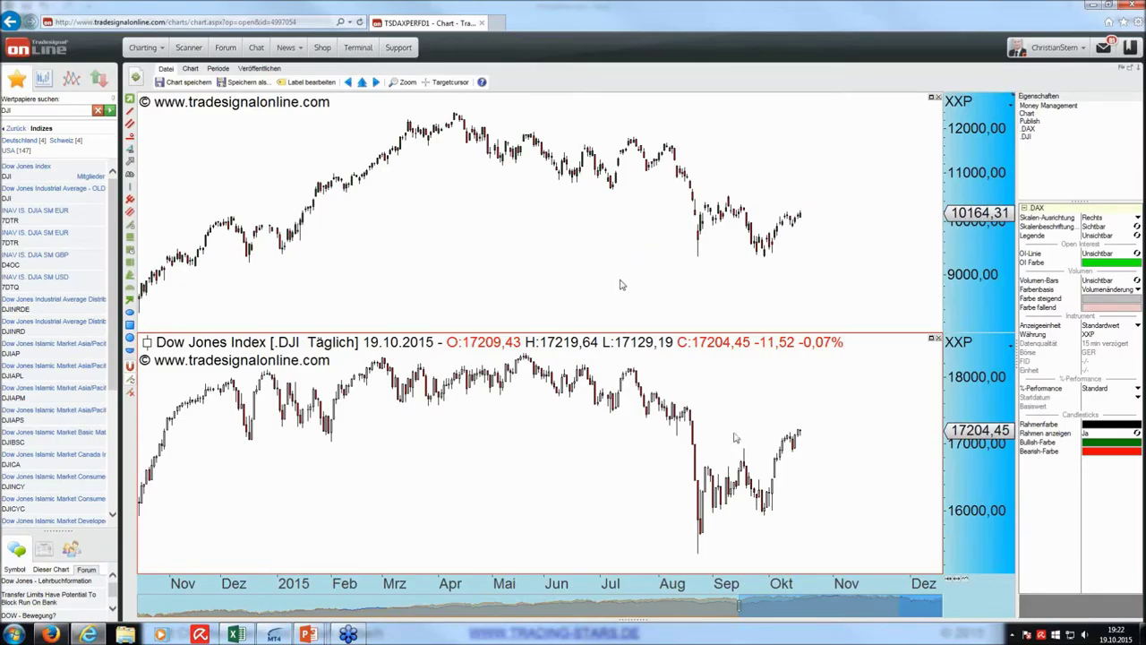
{"action": "left_click", "coordinate": [729, 202]}
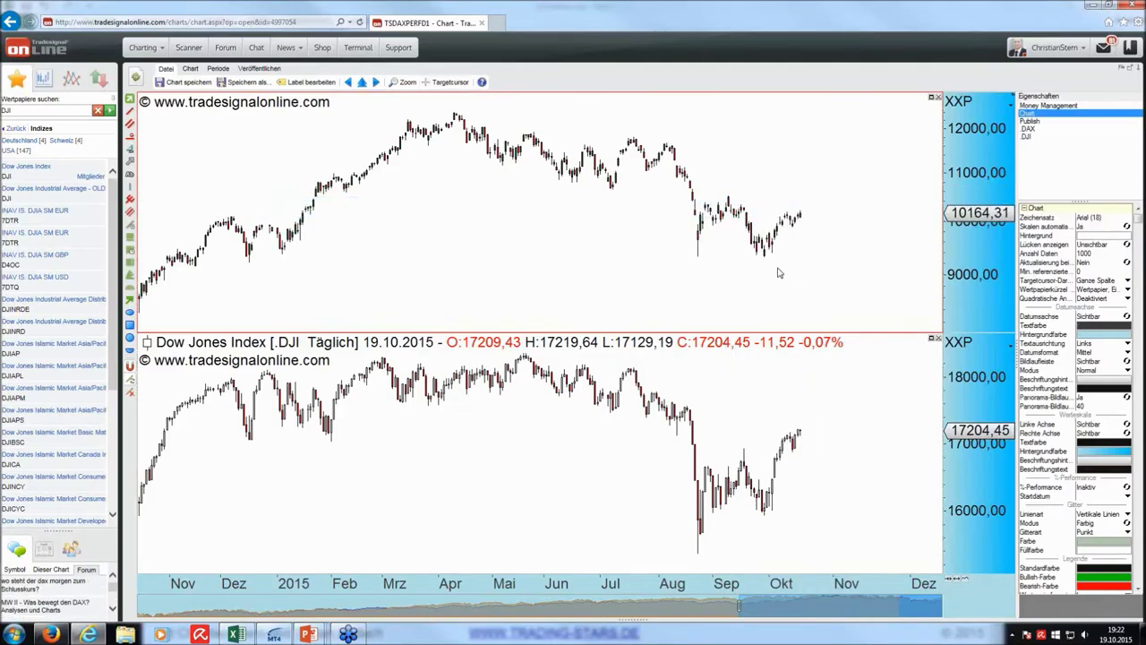
{"action": "left_click", "coordinate": [774, 448]}
{"action": "left_click", "coordinate": [851, 427]}
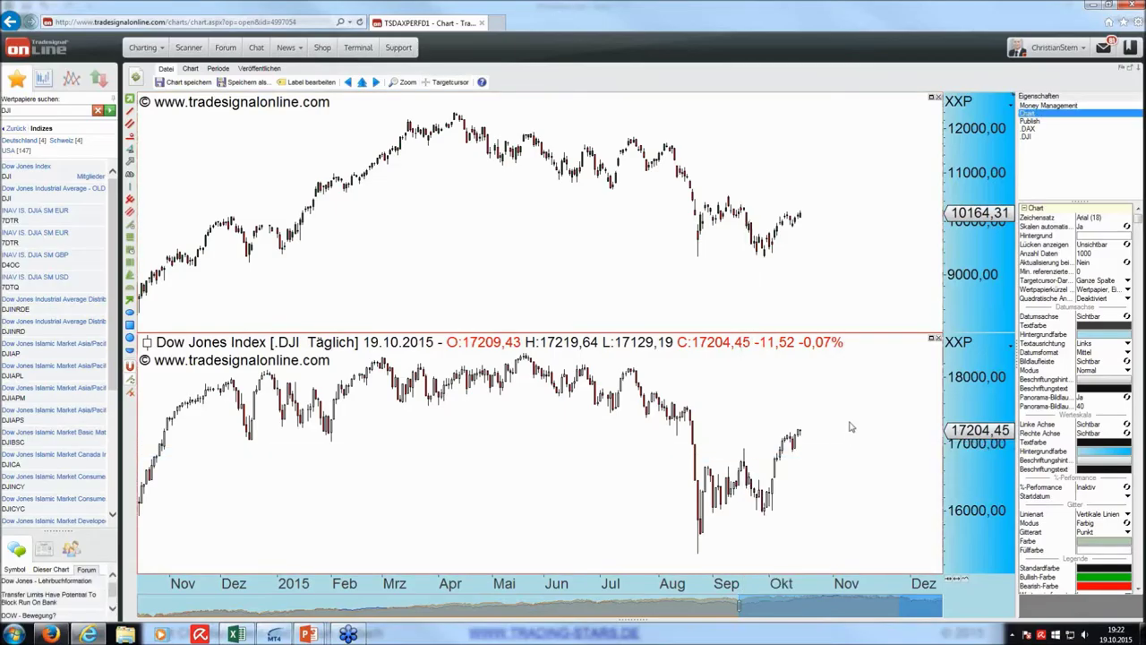
Step: Add the Spread Quot (SPQ) indicator to the DAX with .DJI as its second input
{"action": "left_click", "coordinate": [528, 106]}
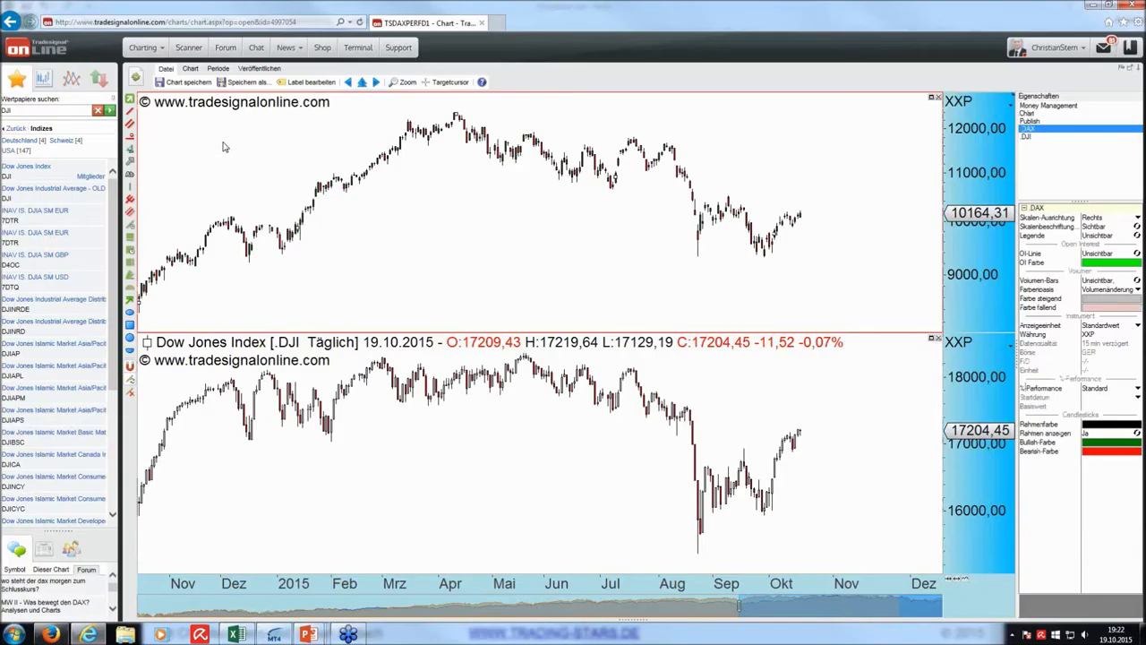
{"action": "left_click", "coordinate": [70, 79]}
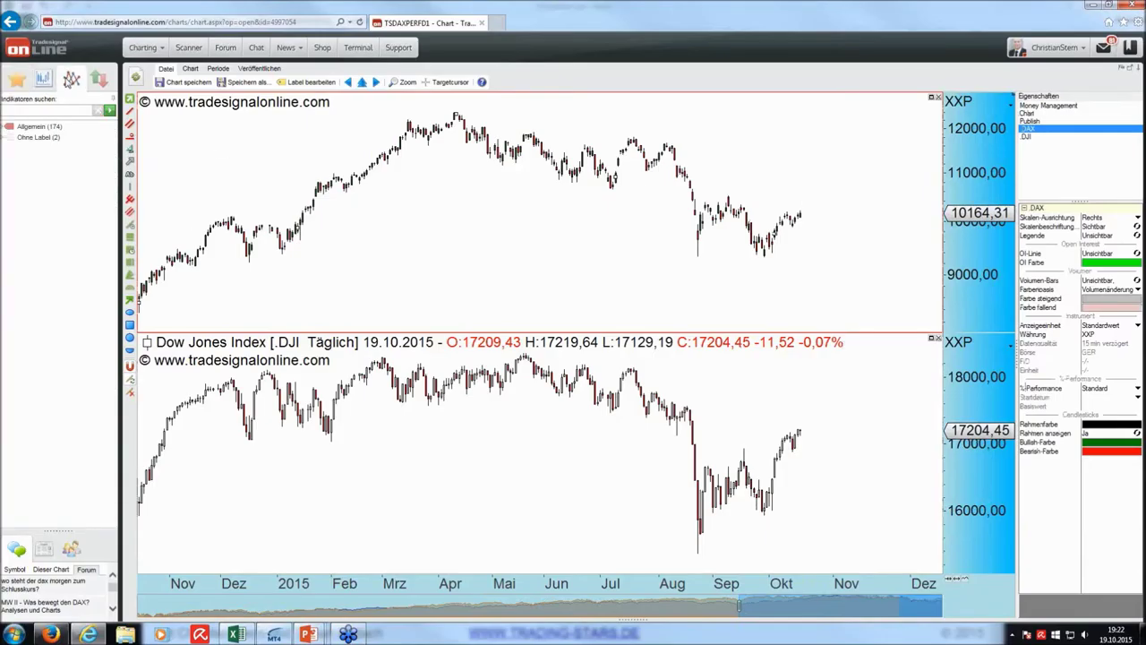
{"action": "type", "text": "SPQ"}
{"action": "double_click", "coordinate": [42, 127]}
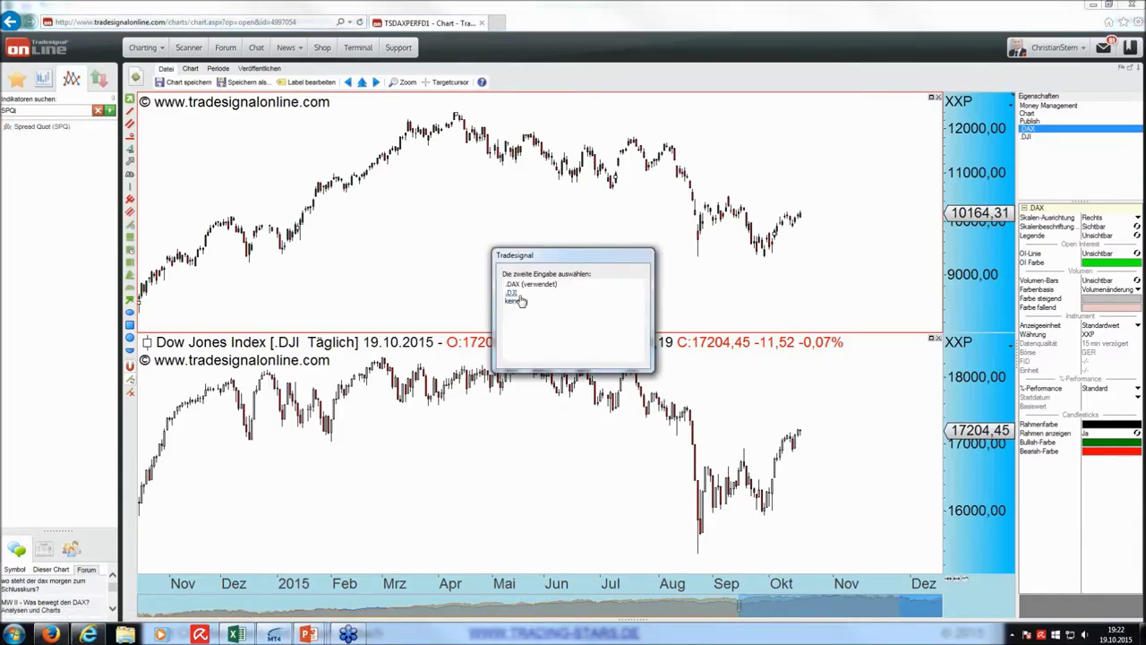
{"action": "left_click", "coordinate": [517, 296]}
Step: Enlarge the Spread Quot pane, adjust its value scale and extend the visible period back to about September 2014
{"action": "left_click_drag", "start_coordinate": [631, 511], "coordinate": [629, 416]}
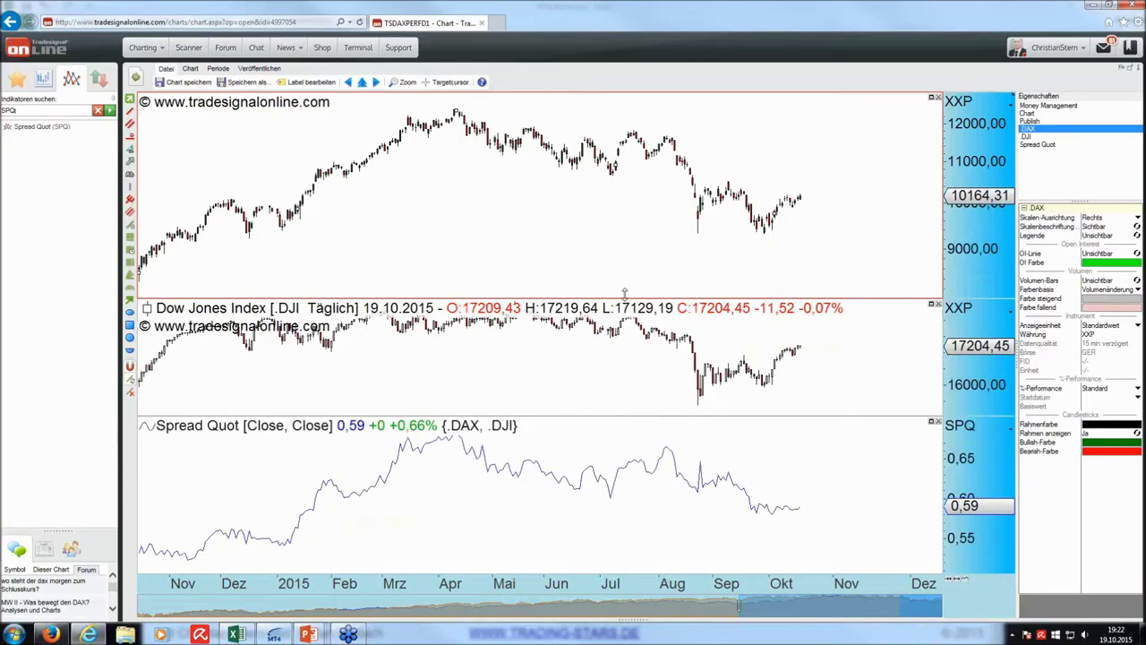
{"action": "left_click_drag", "start_coordinate": [625, 294], "coordinate": [624, 227]}
{"action": "left_click_drag", "start_coordinate": [609, 417], "coordinate": [617, 333]}
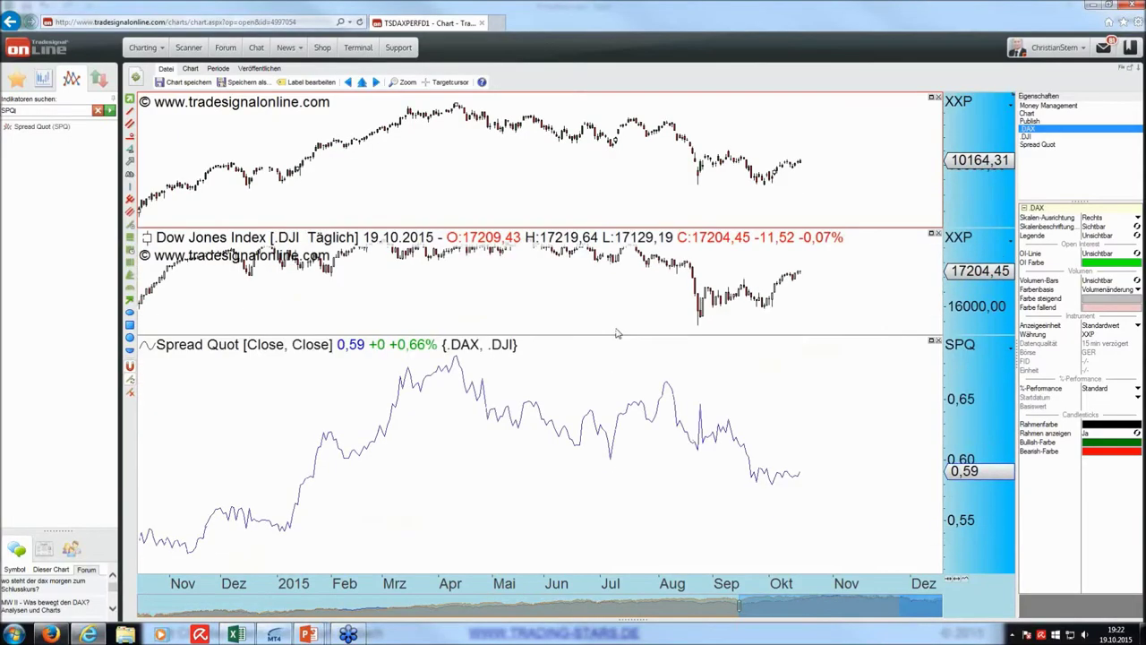
{"action": "left_click_drag", "start_coordinate": [953, 427], "coordinate": [980, 536]}
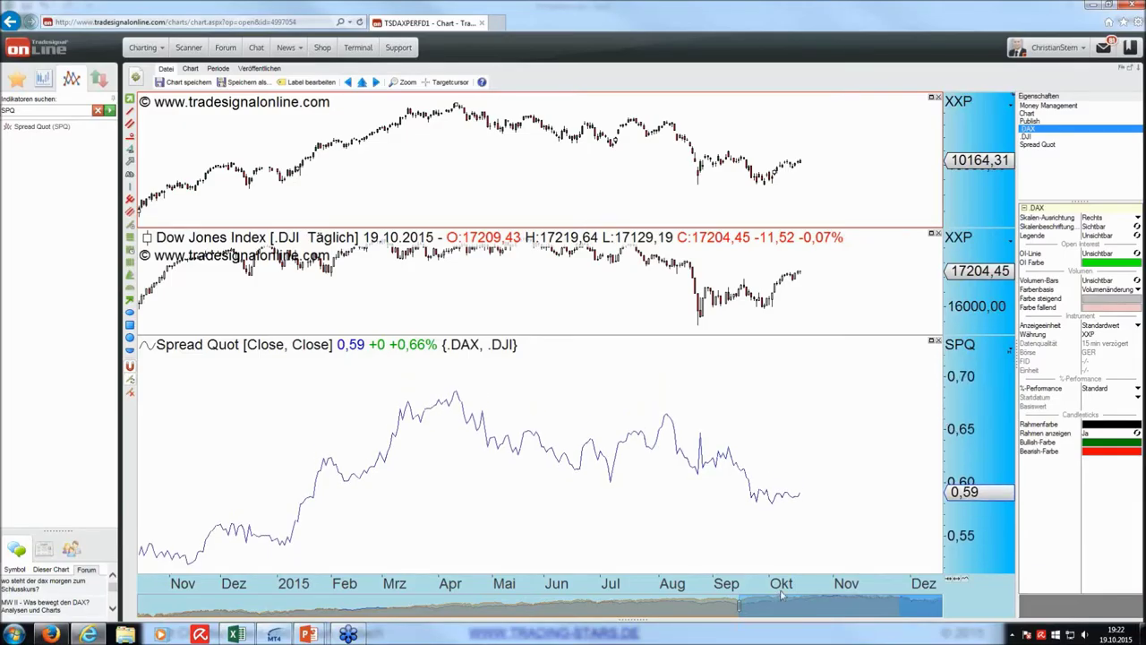
{"action": "mouse_move", "coordinate": [739, 608]}
{"action": "left_mouse_down"}
{"action": "mouse_move", "coordinate": [689, 610]}
{"action": "mouse_move", "coordinate": [732, 610]}
{"action": "left_mouse_up"}
{"action": "mouse_move", "coordinate": [975, 448]}
{"action": "left_mouse_down"}
{"action": "mouse_move", "coordinate": [971, 434]}
{"action": "mouse_move", "coordinate": [970, 457]}
{"action": "left_mouse_up"}
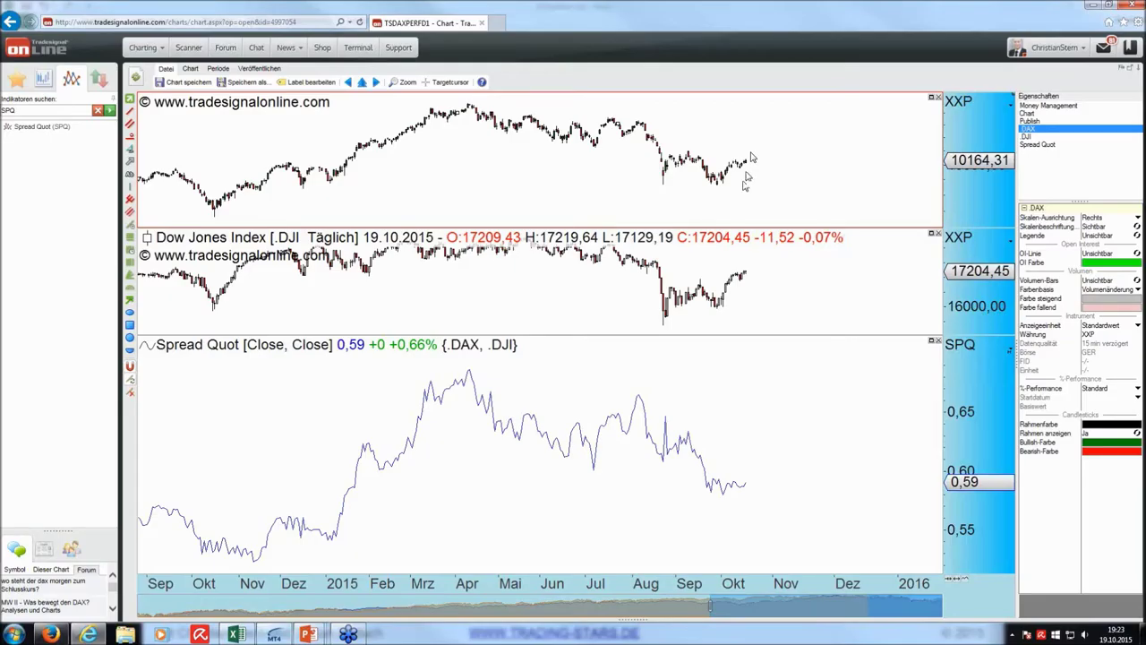
Step: Compress the price scales of the Dow Jones and DAX panes so the candles fit inside them
{"action": "right_click", "coordinate": [747, 179]}
{"action": "left_click", "coordinate": [765, 161]}
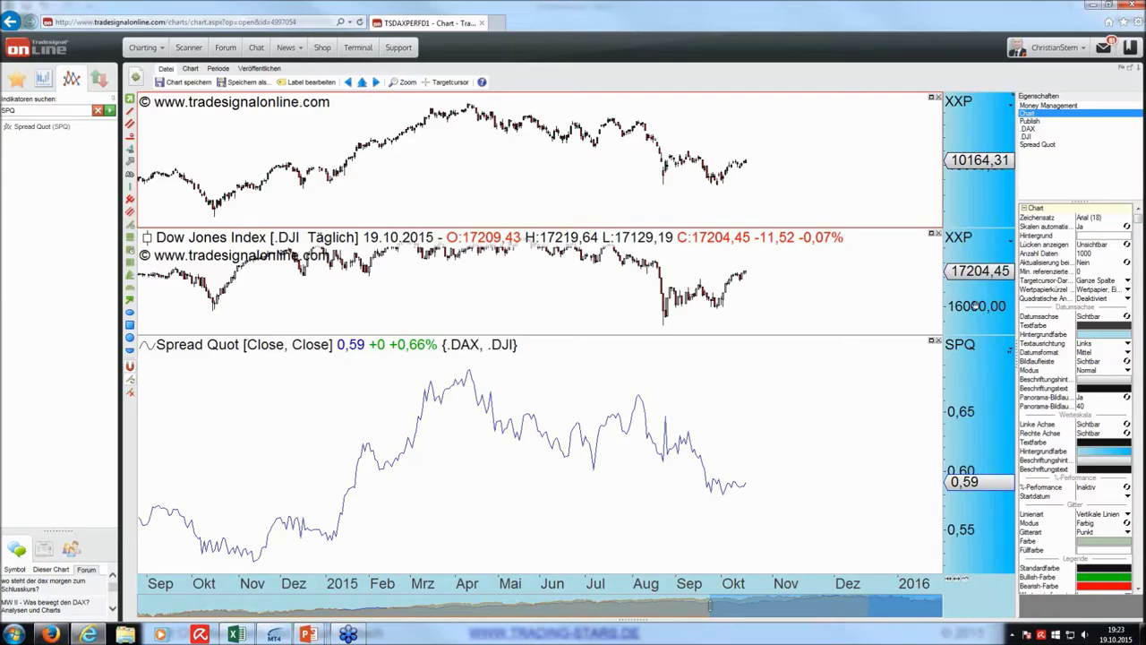
{"action": "left_click_drag", "start_coordinate": [977, 314], "coordinate": [981, 309]}
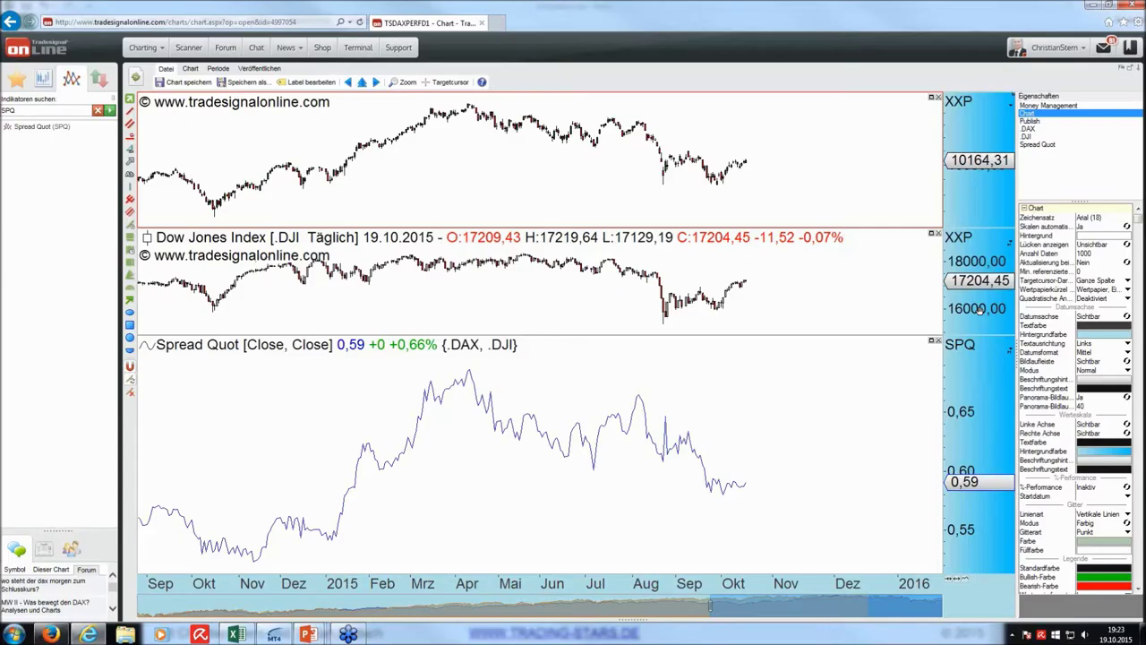
{"action": "left_click_drag", "start_coordinate": [974, 195], "coordinate": [976, 197]}
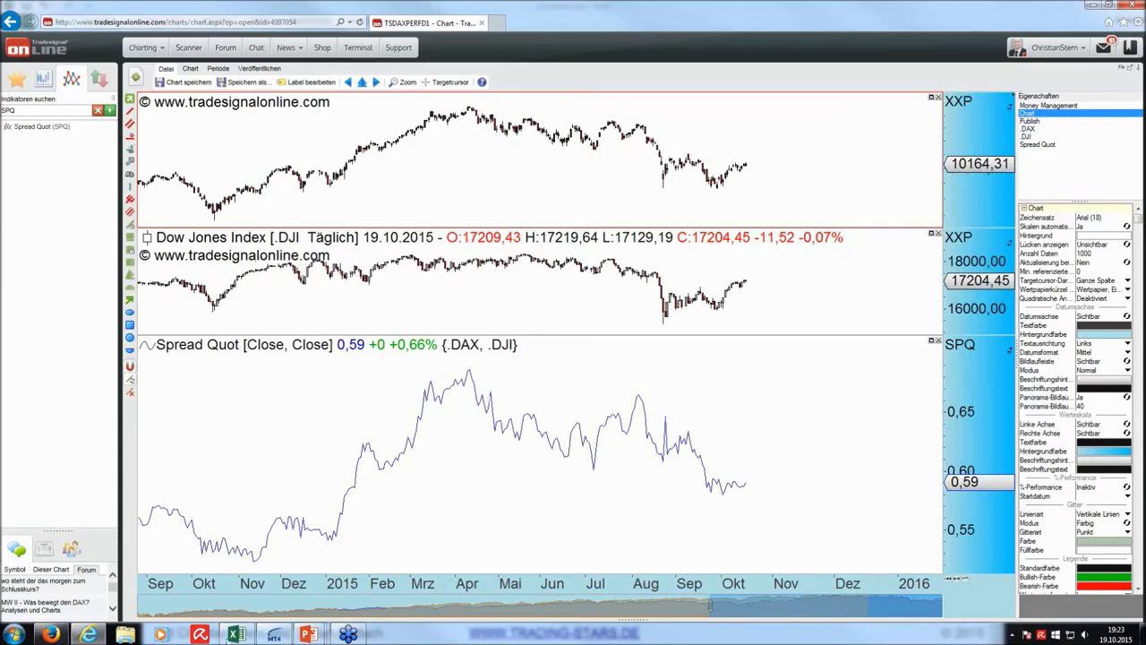
Step: Switch to the Excel trading matrix and examine the W1, D1 and H1 trend cells of EUR/USD and GBP/USD
{"action": "left_click", "coordinate": [236, 634]}
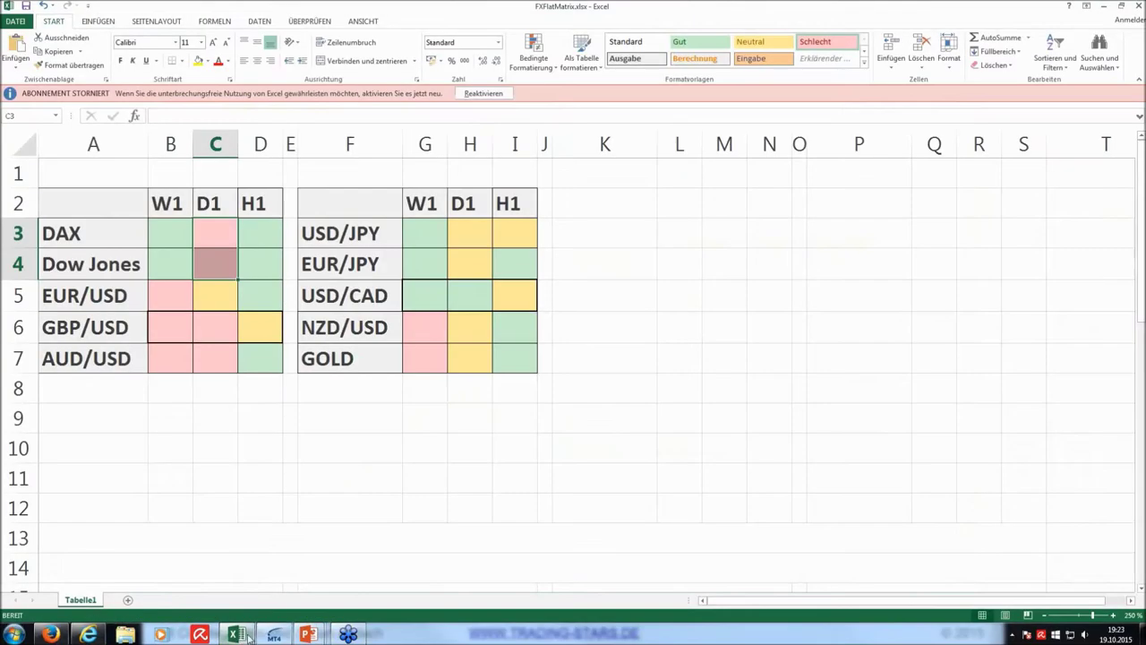
{"action": "left_click", "coordinate": [248, 502]}
{"action": "left_click_drag", "start_coordinate": [178, 294], "coordinate": [259, 304]}
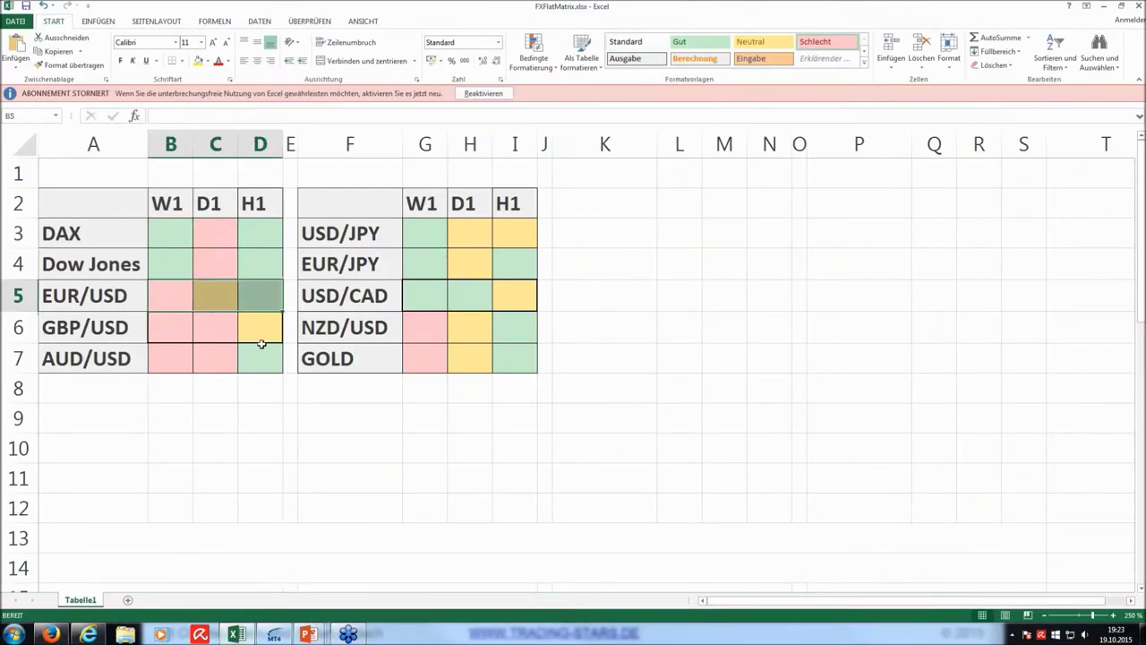
{"action": "left_click_drag", "start_coordinate": [170, 326], "coordinate": [256, 328]}
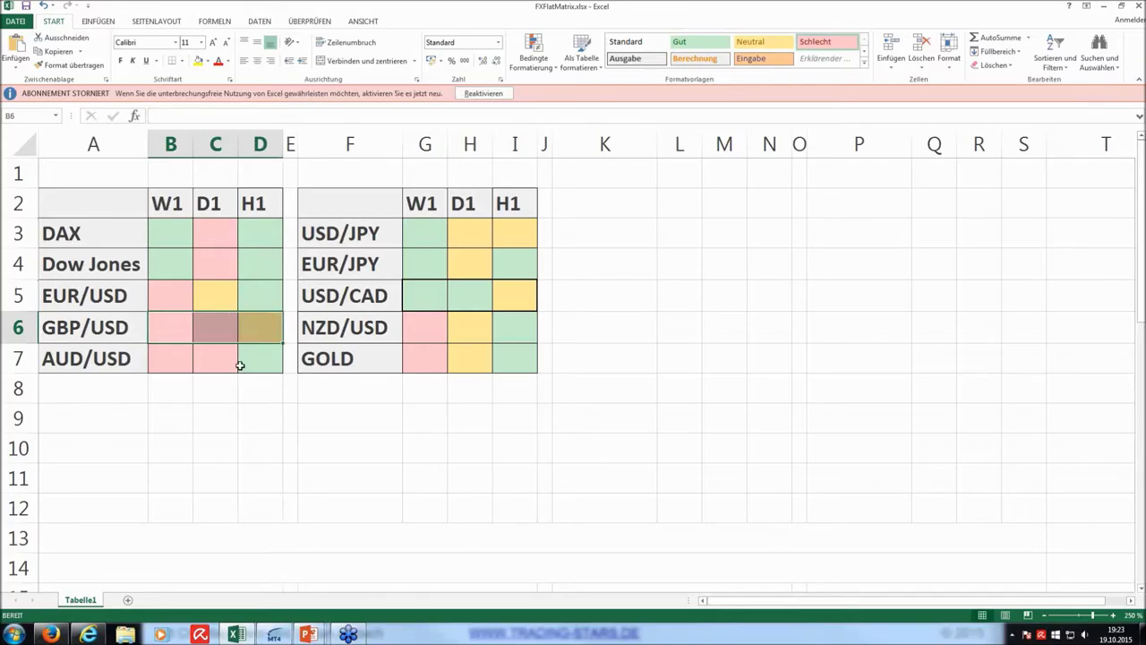
{"action": "left_click", "coordinate": [175, 296]}
{"action": "left_click_drag", "start_coordinate": [174, 295], "coordinate": [261, 296]}
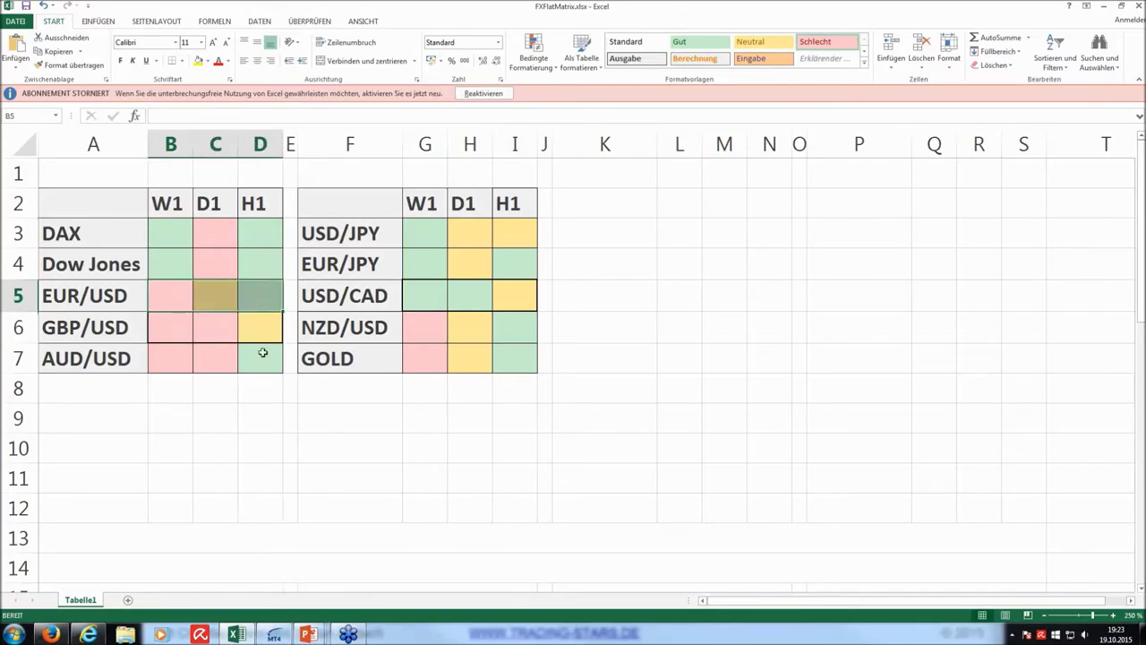
{"action": "left_click", "coordinate": [280, 412]}
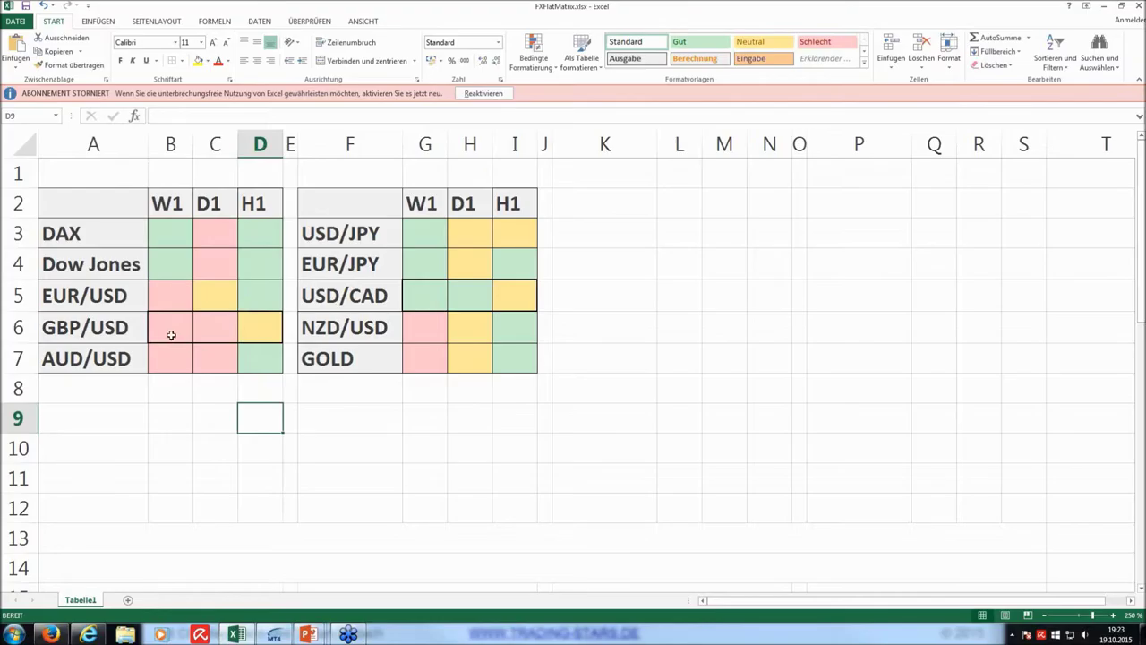
{"action": "left_click_drag", "start_coordinate": [170, 332], "coordinate": [250, 330]}
{"action": "left_click", "coordinate": [264, 419]}
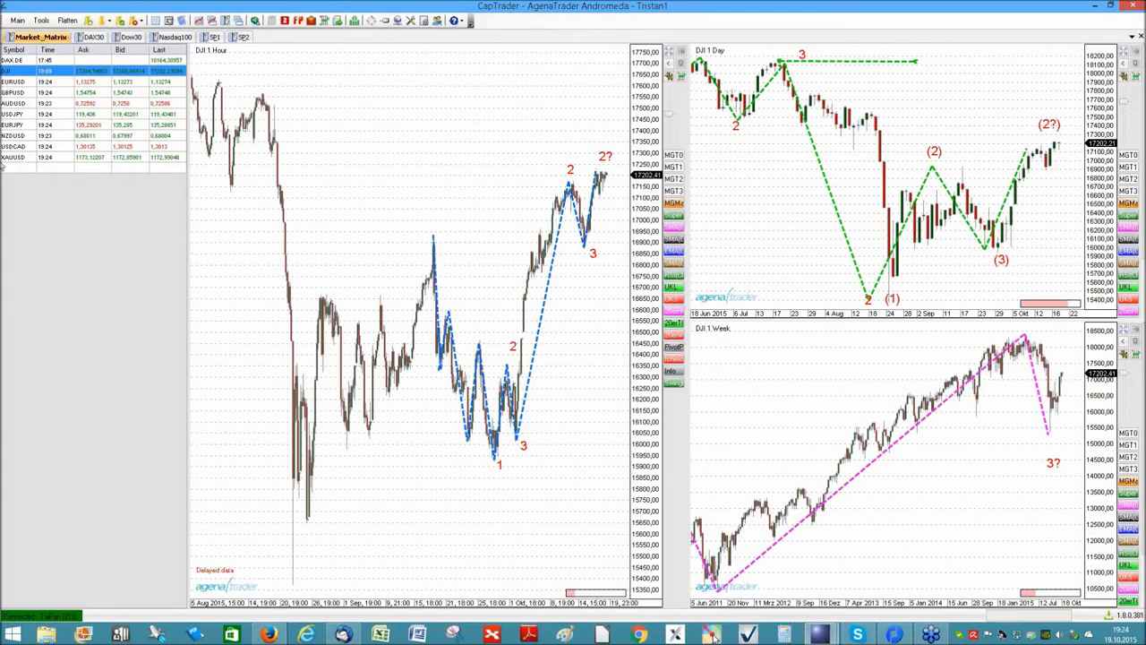
Step: In AgenaTrader, load EURUSD into the Market_Matrix charts and maximize its weekly chart
{"action": "left_click", "coordinate": [9, 82]}
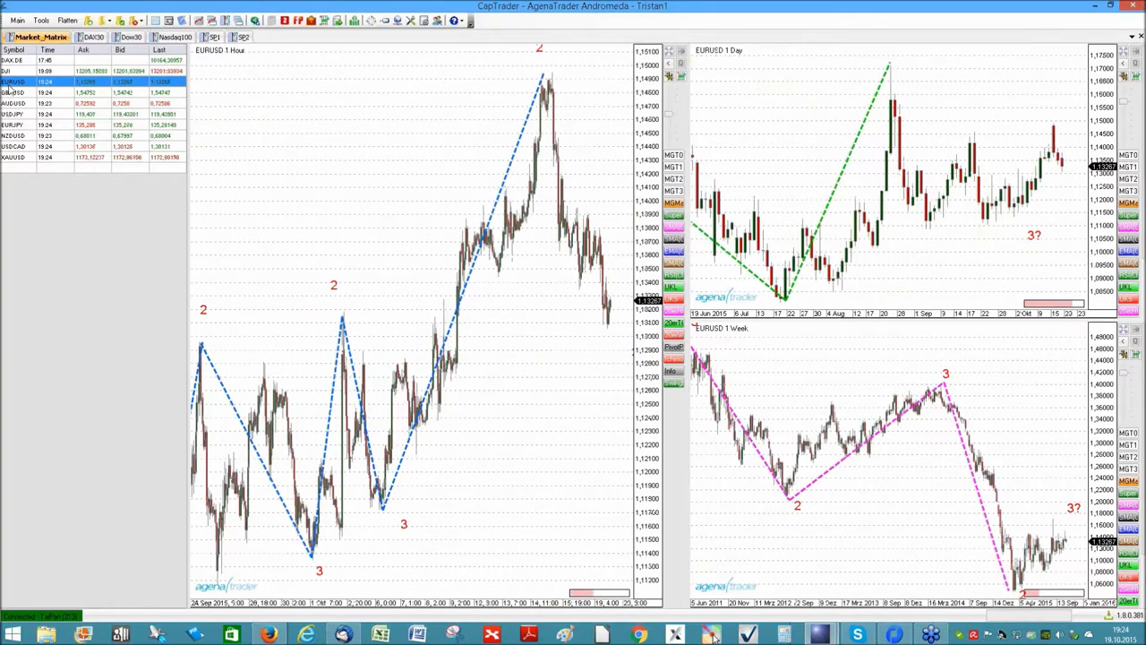
{"action": "mouse_move", "coordinate": [329, 182]}
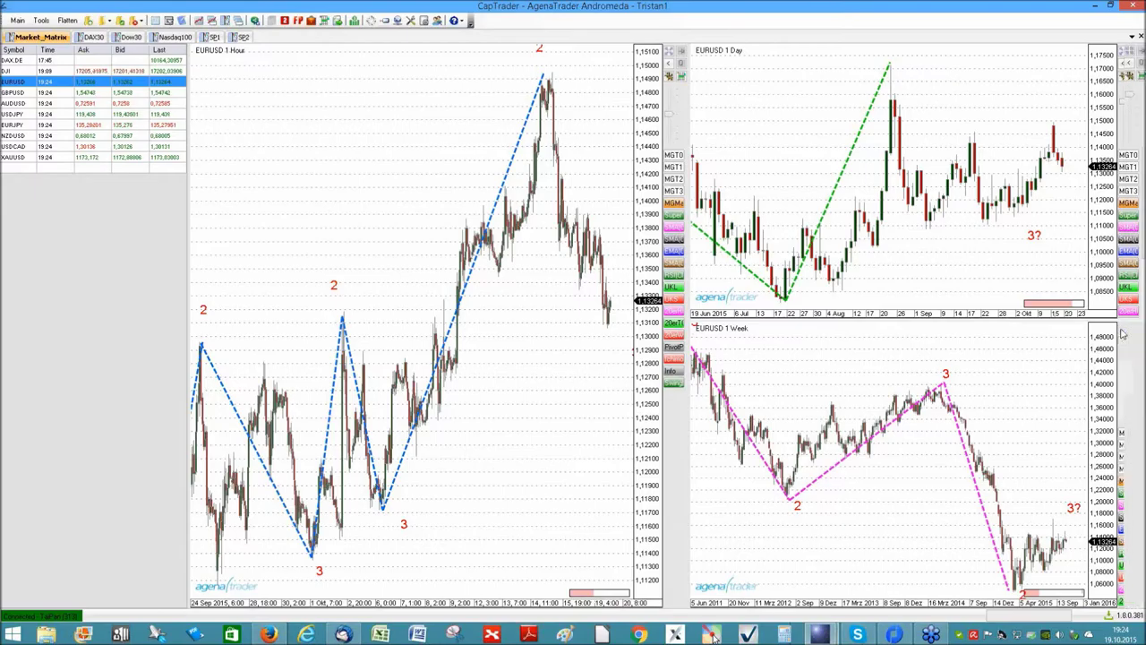
{"action": "left_click", "coordinate": [1122, 334]}
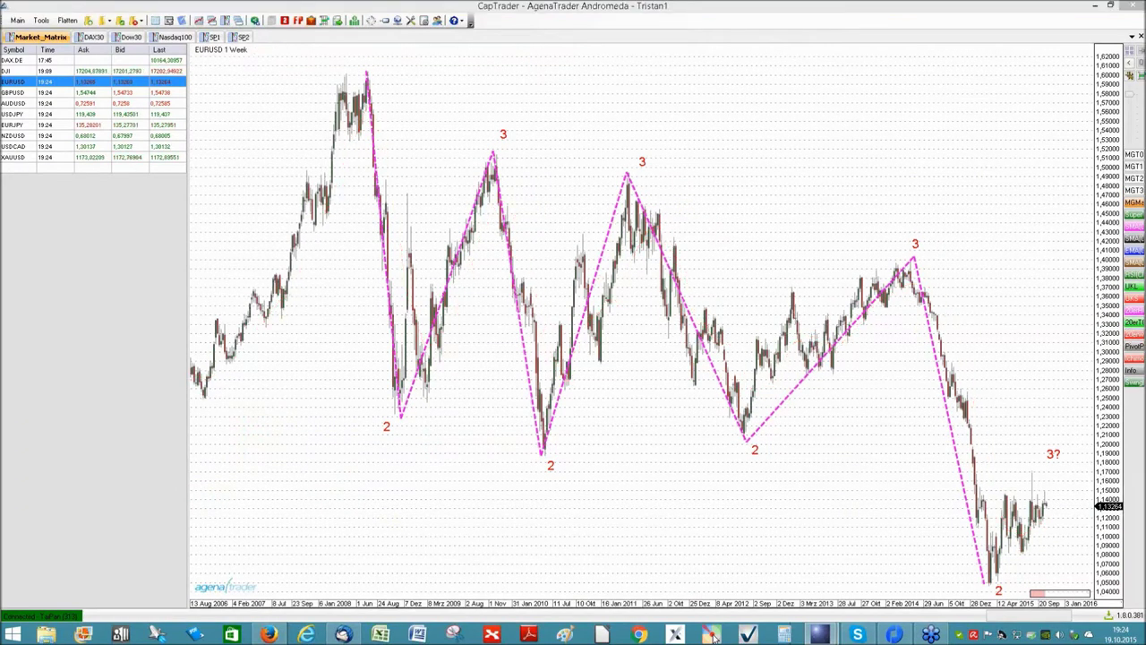
Step: Highlight the weekly EURUSD downtrend from the 2011 high to the 2015 low and the 2012 low's level, then clear the markings
{"action": "mouse_move", "coordinate": [627, 172]}
{"action": "left_mouse_down"}
{"action": "mouse_move", "coordinate": [670, 283]}
{"action": "mouse_move", "coordinate": [797, 380]}
{"action": "mouse_move", "coordinate": [851, 292]}
{"action": "mouse_move", "coordinate": [912, 261]}
{"action": "mouse_move", "coordinate": [931, 314]}
{"action": "mouse_move", "coordinate": [947, 456]}
{"action": "mouse_move", "coordinate": [990, 580]}
{"action": "mouse_move", "coordinate": [1015, 584]}
{"action": "left_mouse_up"}
{"action": "left_click_drag", "start_coordinate": [732, 454], "coordinate": [974, 458]}
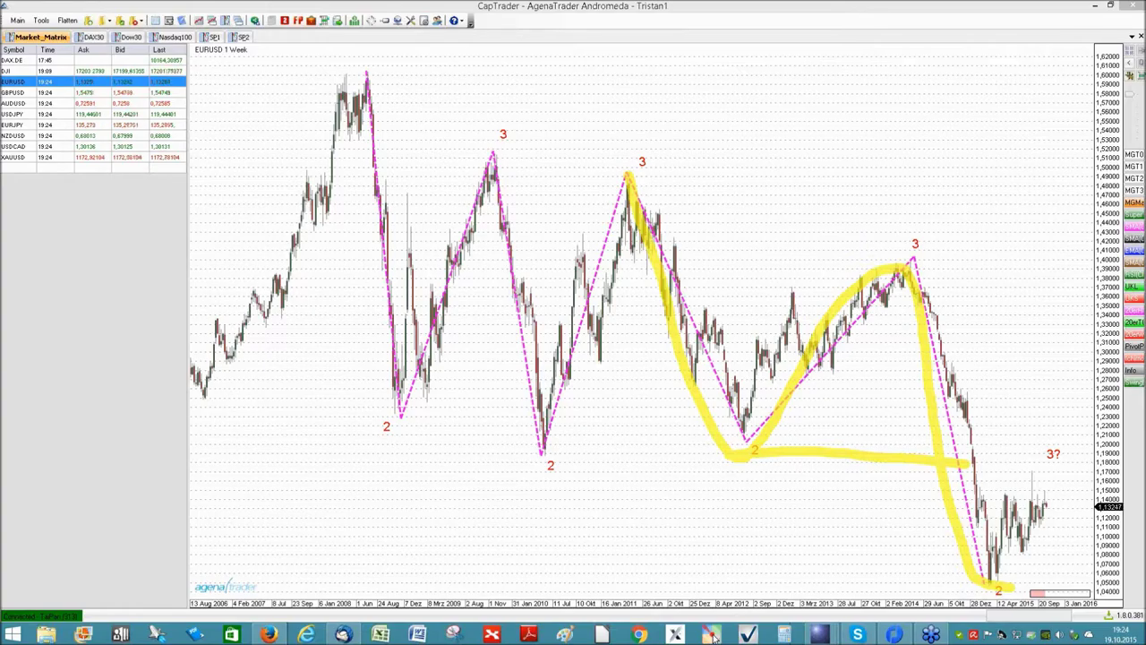
{"action": "left_click", "coordinate": [714, 636]}
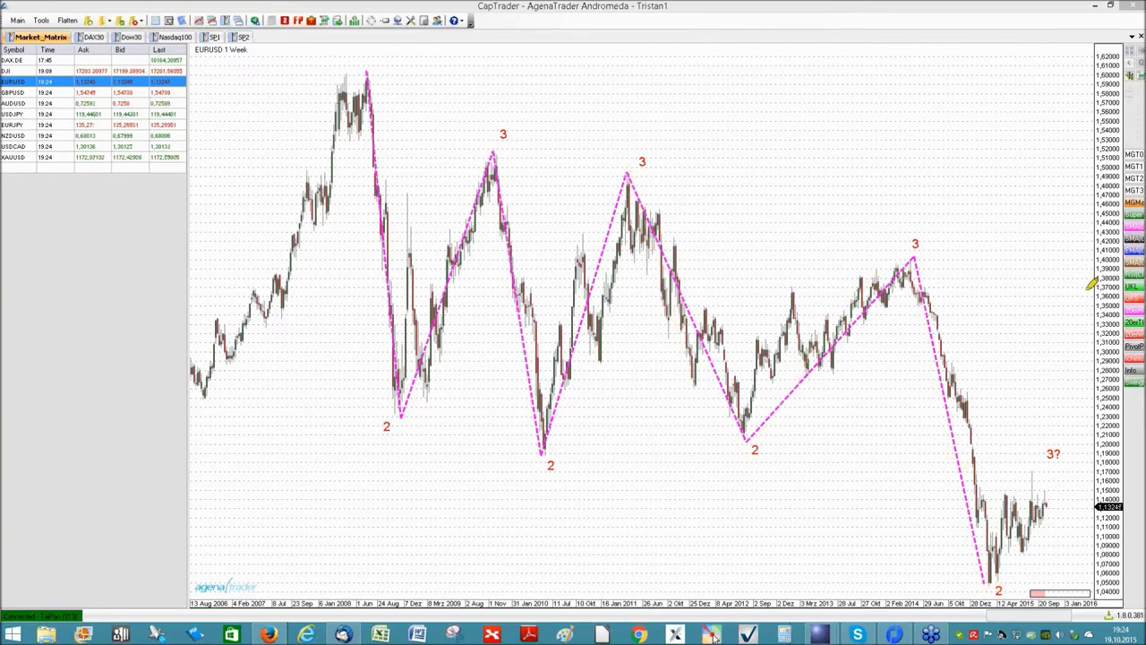
Step: Highlight and circle the correction after the 2015 low on the weekly EURUSD chart, then clear the markings
{"action": "left_click_drag", "start_coordinate": [989, 583], "coordinate": [1079, 489]}
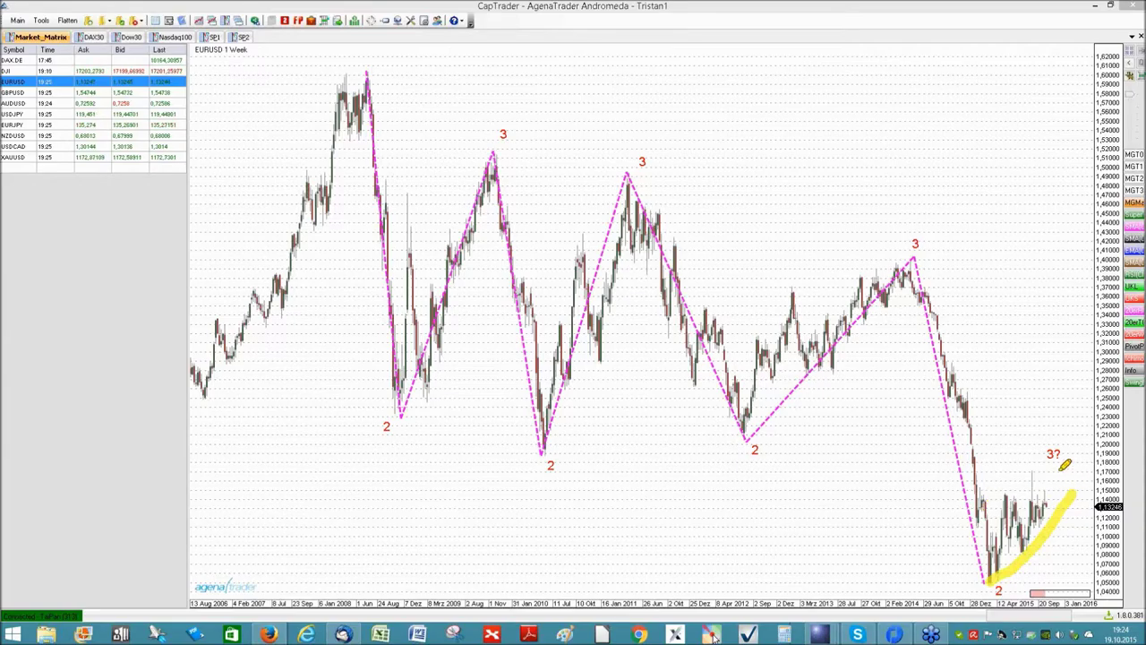
{"action": "mouse_move", "coordinate": [1075, 488]}
{"action": "left_mouse_down"}
{"action": "mouse_move", "coordinate": [1062, 453]}
{"action": "mouse_move", "coordinate": [978, 484]}
{"action": "mouse_move", "coordinate": [960, 584]}
{"action": "mouse_move", "coordinate": [1004, 577]}
{"action": "left_mouse_up"}
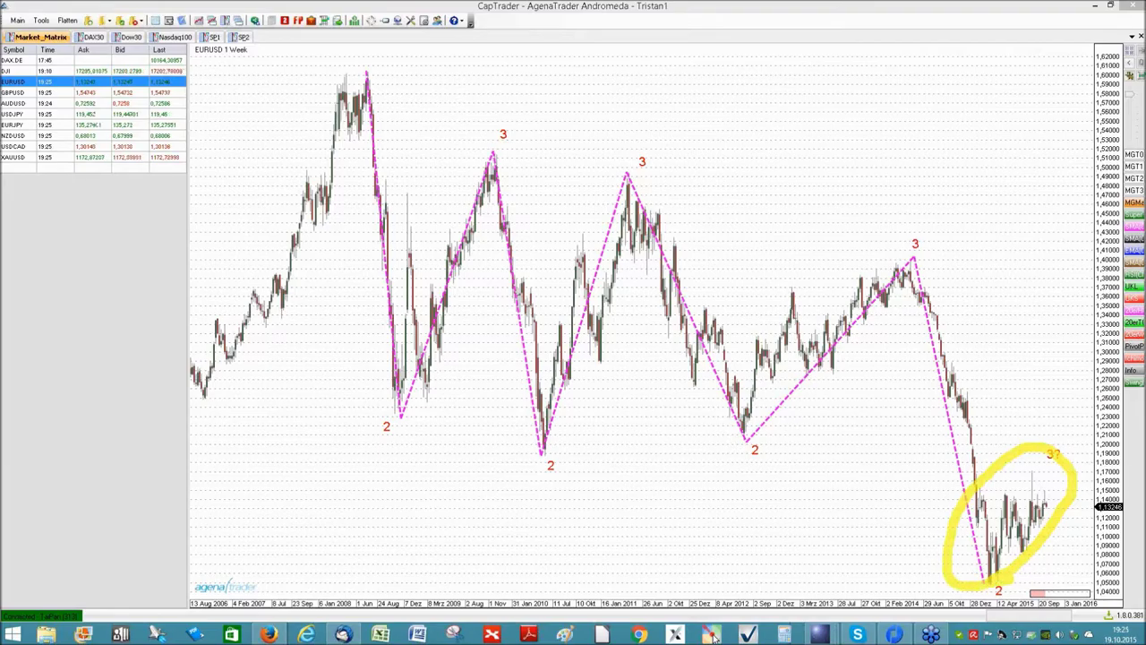
{"action": "key", "text": "Escape"}
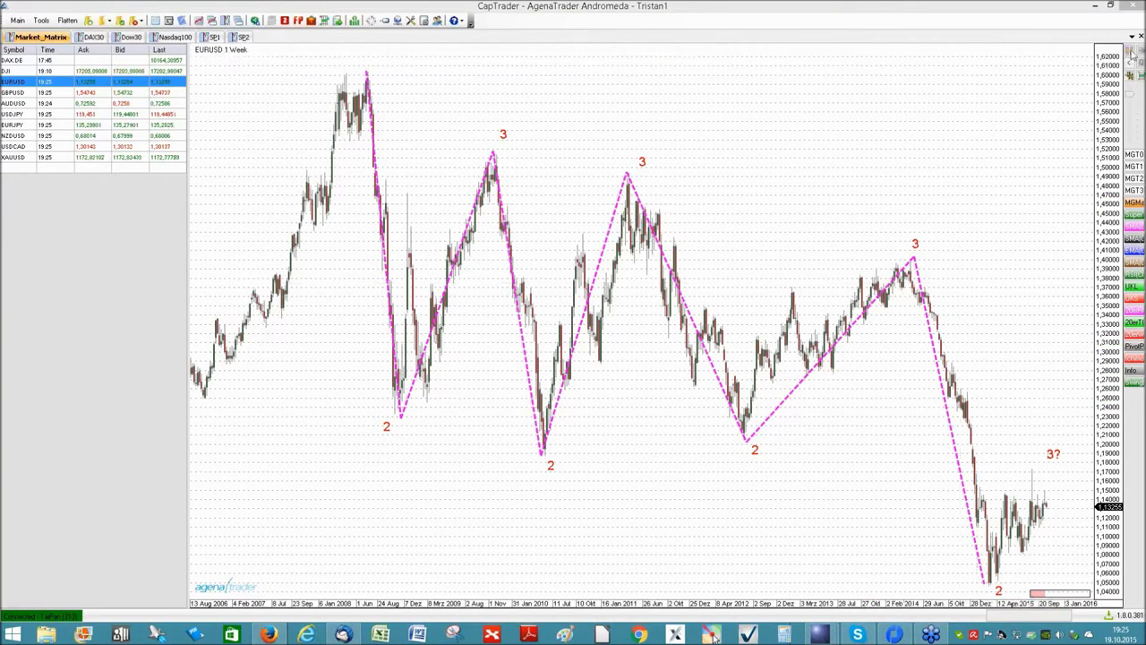
Step: Restore the chart layout, maximize the daily EURUSD chart and extend its visible period back to about August 2014
{"action": "key", "text": "ctrl+Tab"}
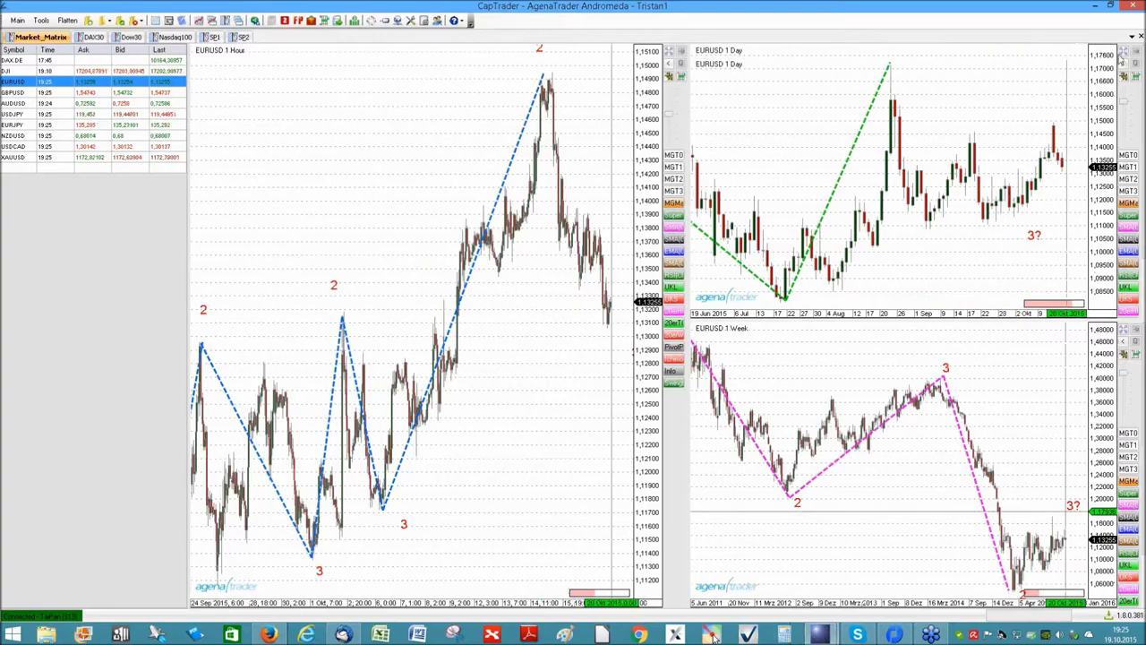
{"action": "key", "text": "ctrl+Tab"}
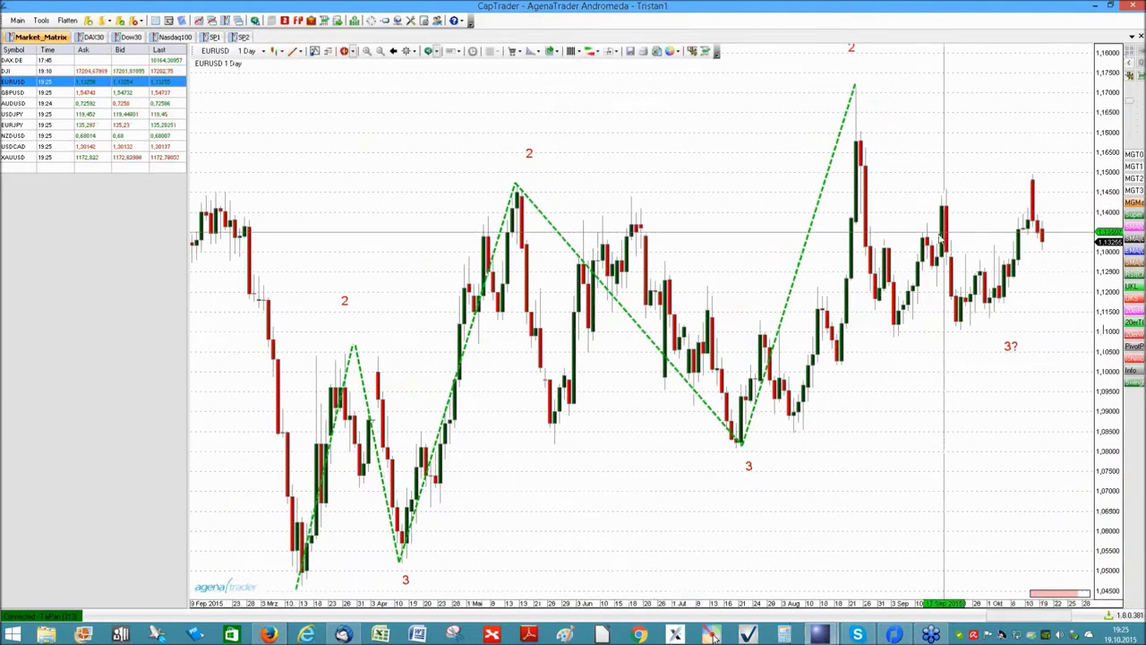
{"action": "right_click", "coordinate": [916, 215]}
{"action": "left_click", "coordinate": [917, 158]}
{"action": "scroll", "coordinate": [918, 158], "scroll_direction": "down", "scroll_amount": 5}
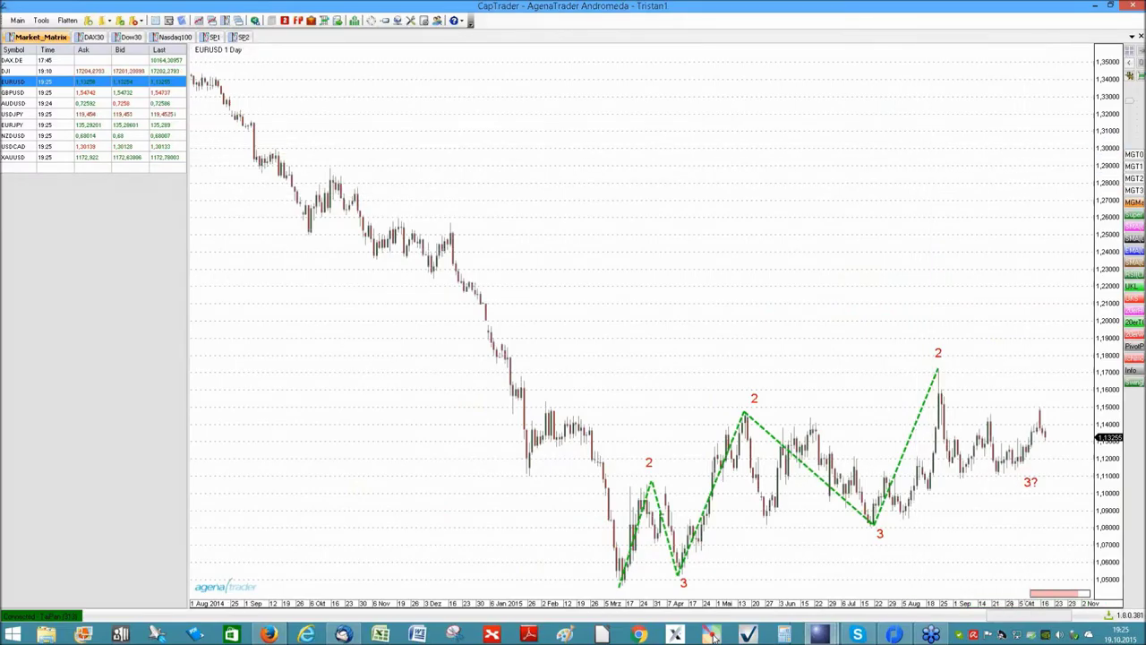
Step: Circle the daily EURUSD uptrend since March 2015 and its latest correction near 3?, clearing each marking
{"action": "mouse_move", "coordinate": [613, 395]}
{"action": "left_mouse_down"}
{"action": "mouse_move", "coordinate": [742, 346]}
{"action": "mouse_move", "coordinate": [923, 320]}
{"action": "mouse_move", "coordinate": [1063, 376]}
{"action": "mouse_move", "coordinate": [959, 532]}
{"action": "mouse_move", "coordinate": [629, 594]}
{"action": "mouse_move", "coordinate": [563, 560]}
{"action": "mouse_move", "coordinate": [604, 417]}
{"action": "mouse_move", "coordinate": [633, 394]}
{"action": "left_mouse_up"}
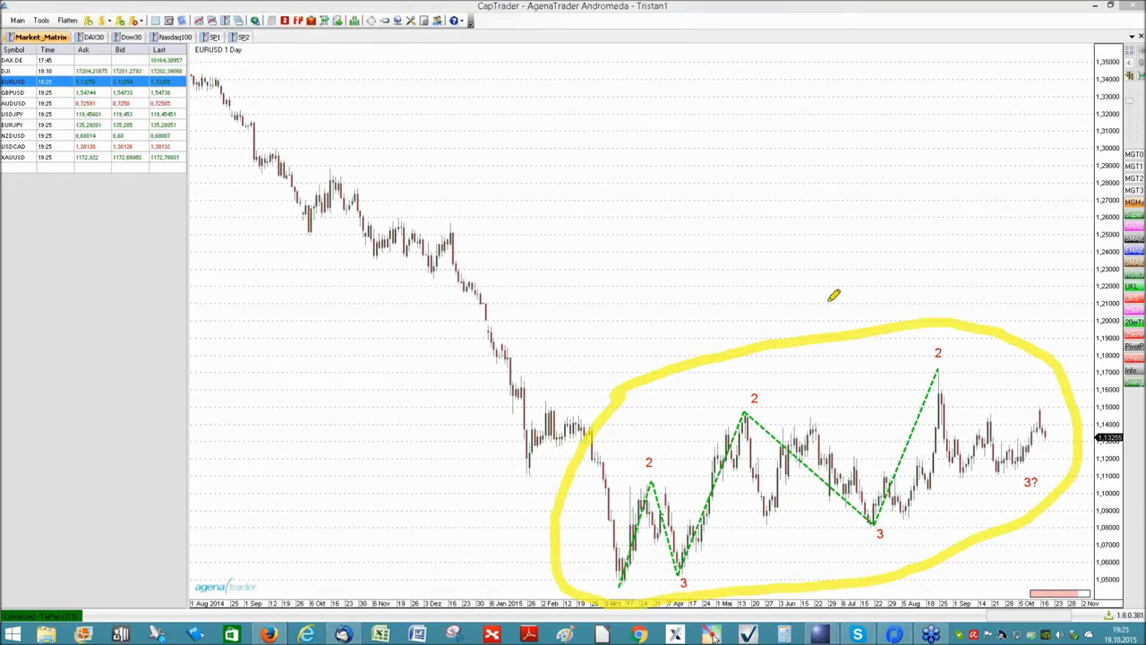
{"action": "key", "text": "Escape"}
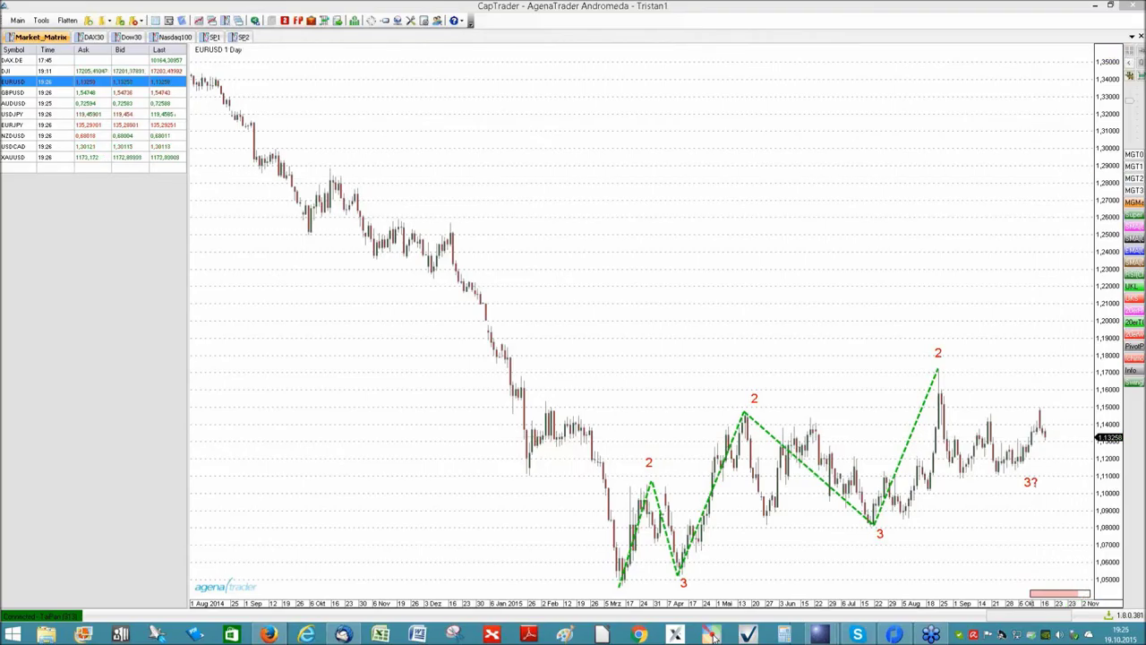
{"action": "mouse_move", "coordinate": [989, 484]}
{"action": "left_mouse_down"}
{"action": "mouse_move", "coordinate": [1036, 474]}
{"action": "mouse_move", "coordinate": [1077, 428]}
{"action": "mouse_move", "coordinate": [1053, 382]}
{"action": "mouse_move", "coordinate": [982, 410]}
{"action": "mouse_move", "coordinate": [970, 473]}
{"action": "mouse_move", "coordinate": [991, 482]}
{"action": "left_mouse_up"}
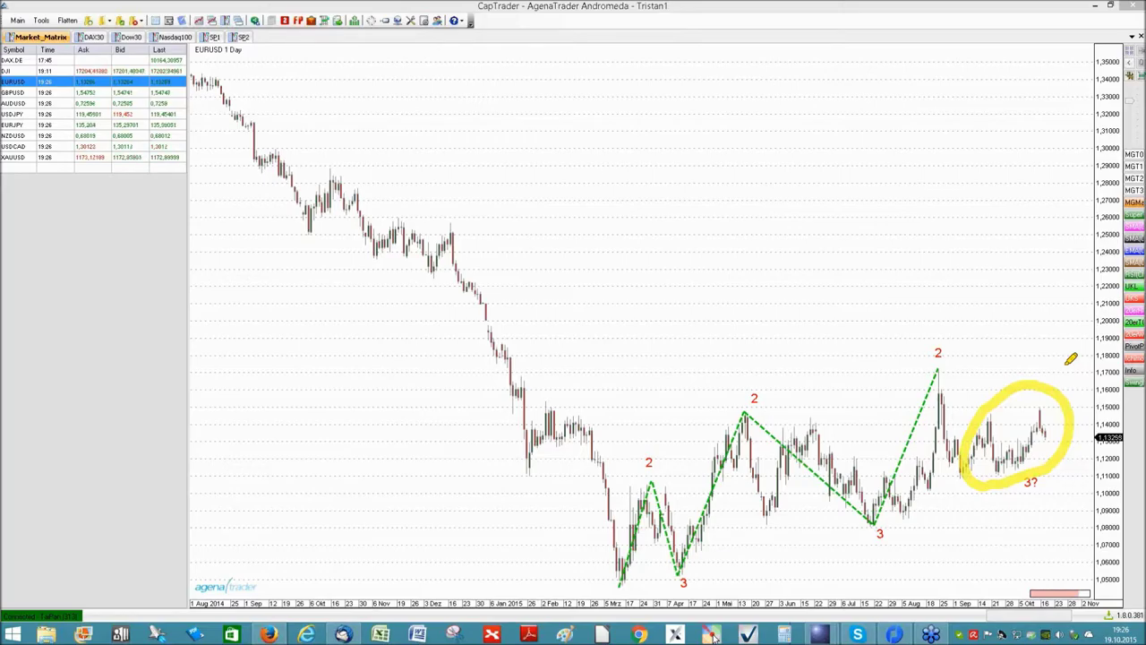
{"action": "key", "text": "Escape"}
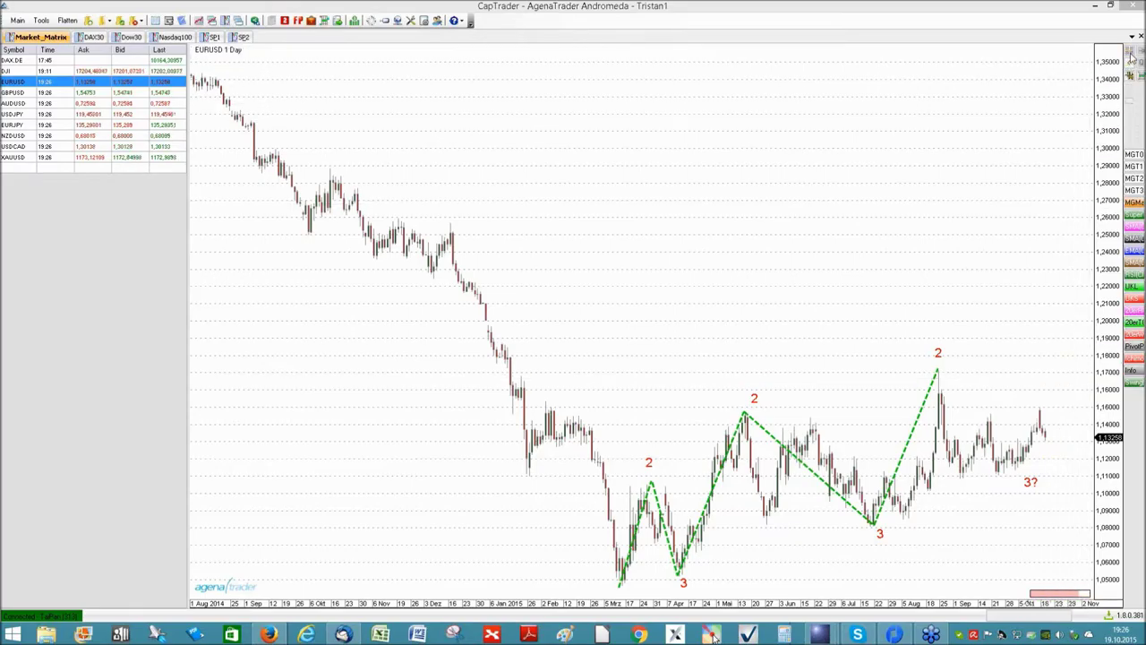
Step: Maximize the hourly EURUSD chart and extend its visible period back to about 20 August 2015 to examine the marked trend
{"action": "left_click", "coordinate": [1132, 56]}
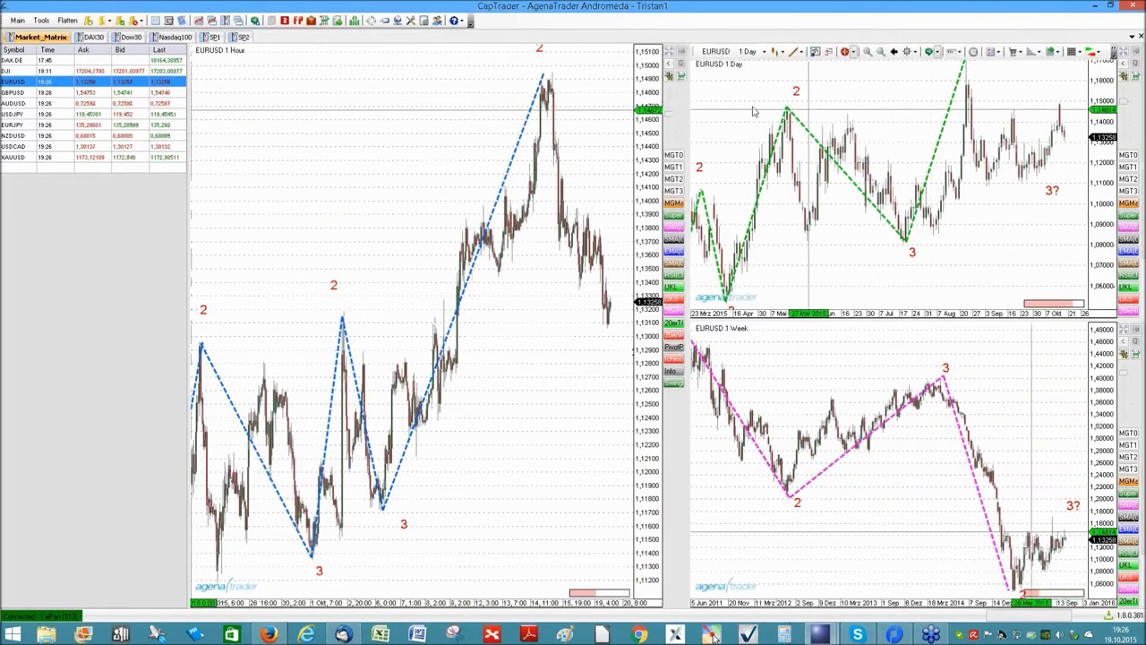
{"action": "left_click", "coordinate": [668, 54]}
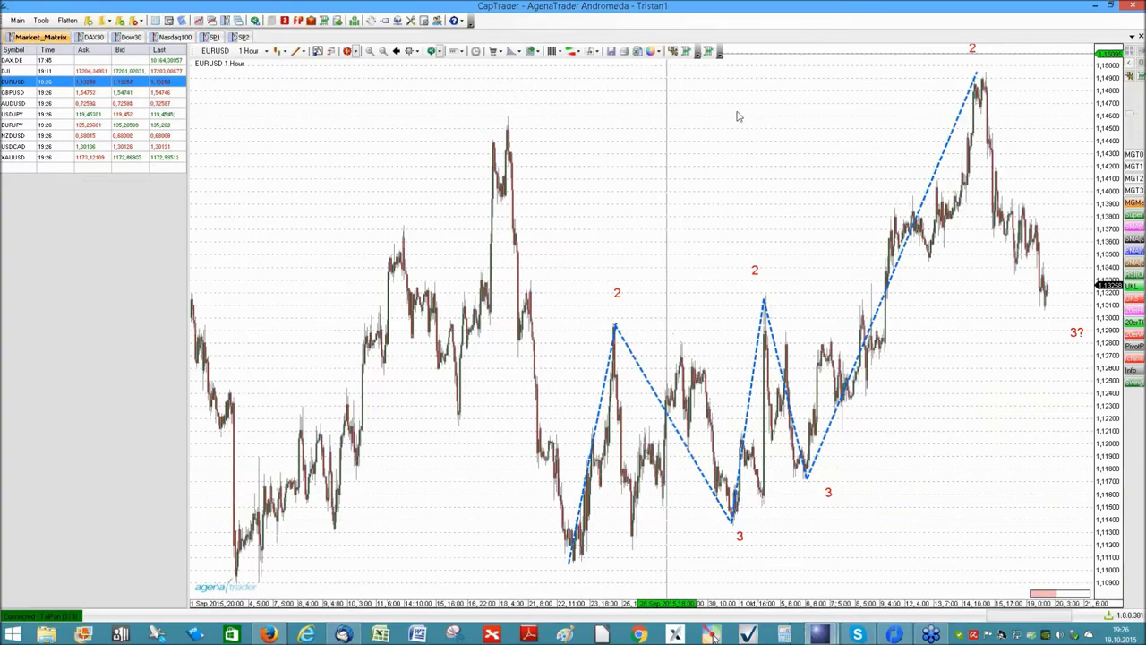
{"action": "right_click", "coordinate": [760, 138]}
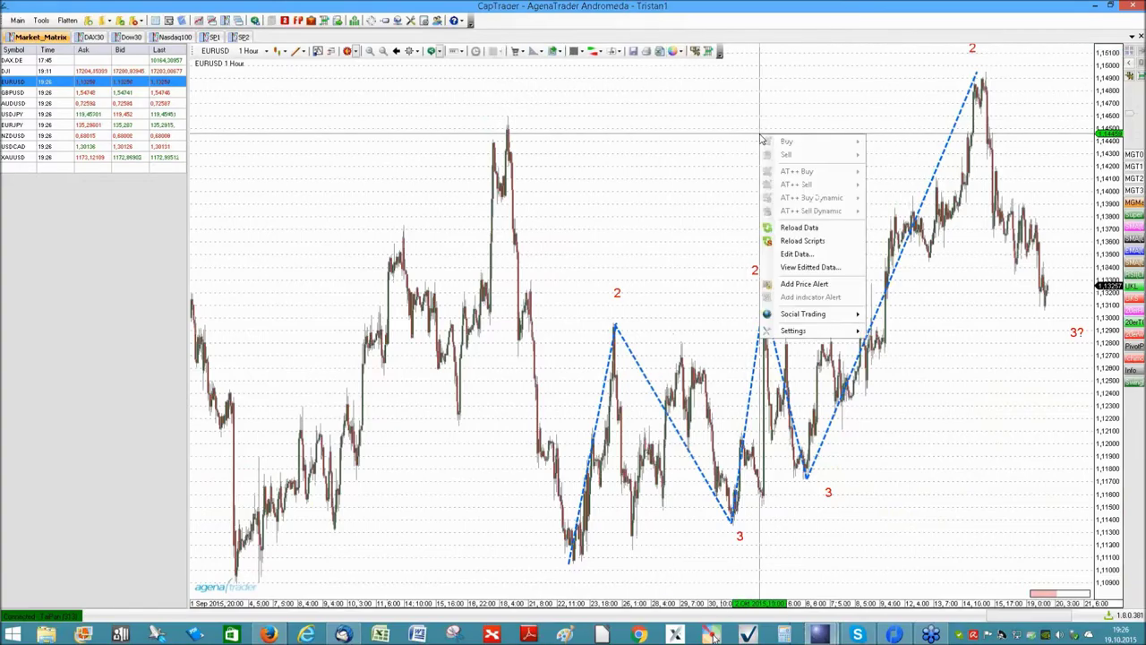
{"action": "scroll", "coordinate": [627, 182], "scroll_direction": "down", "scroll_amount": 2}
{"action": "scroll", "coordinate": [627, 182], "scroll_direction": "up", "scroll_amount": 3}
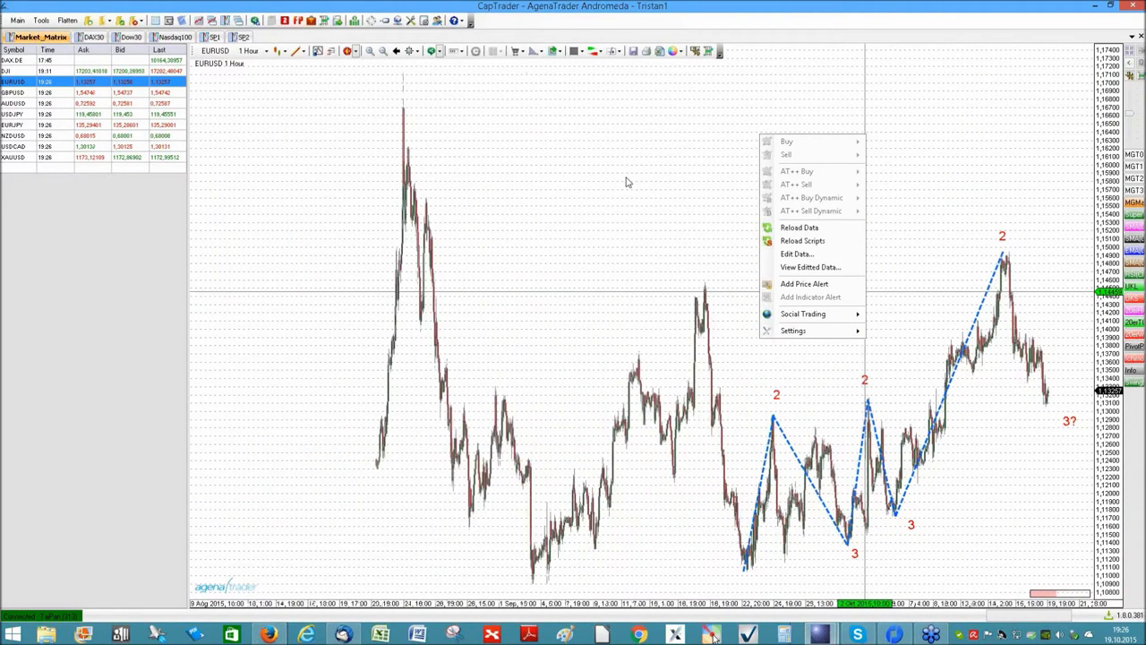
{"action": "scroll", "coordinate": [627, 181], "scroll_direction": "up", "scroll_amount": 1}
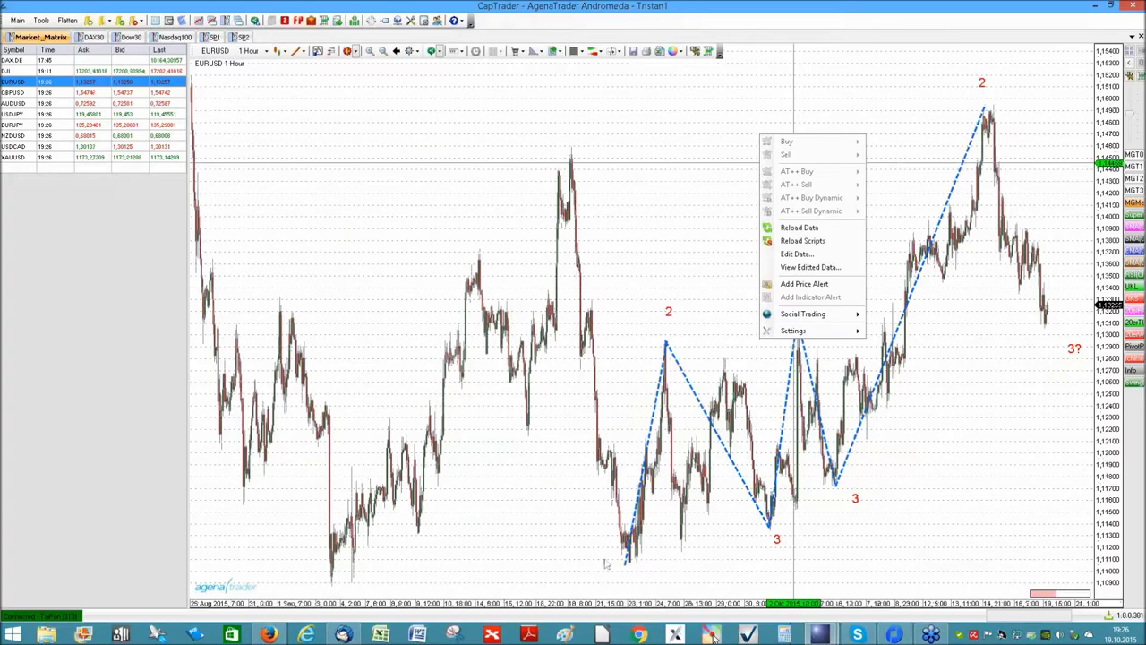
{"action": "left_click", "coordinate": [668, 311]}
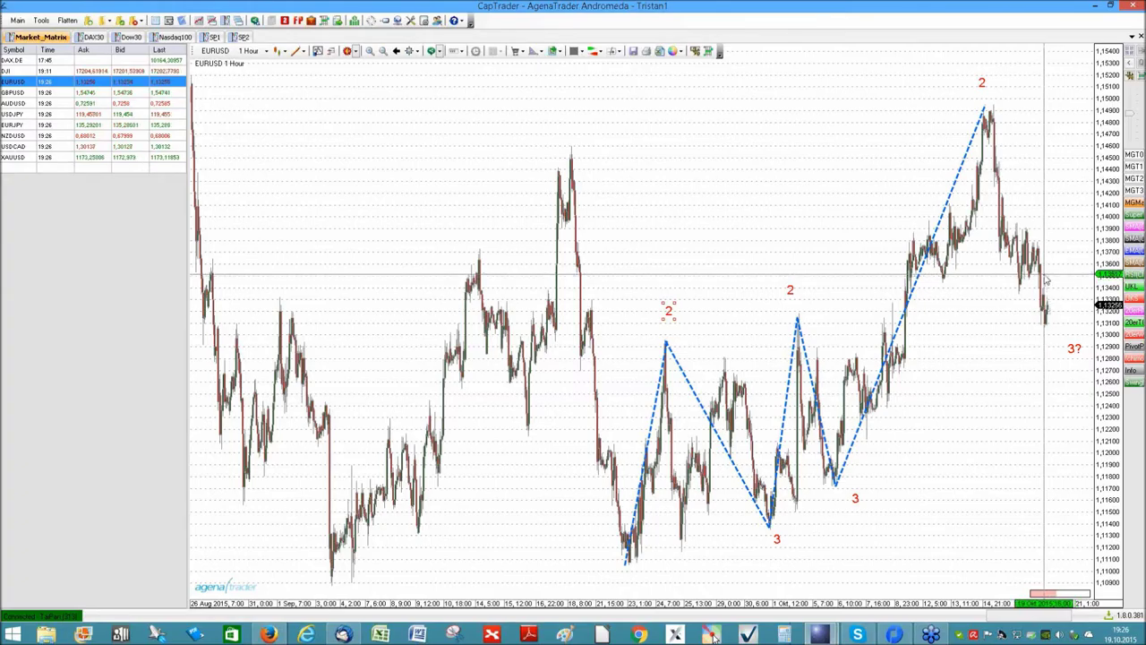
{"action": "scroll", "coordinate": [1048, 278], "scroll_direction": "up", "scroll_amount": 1}
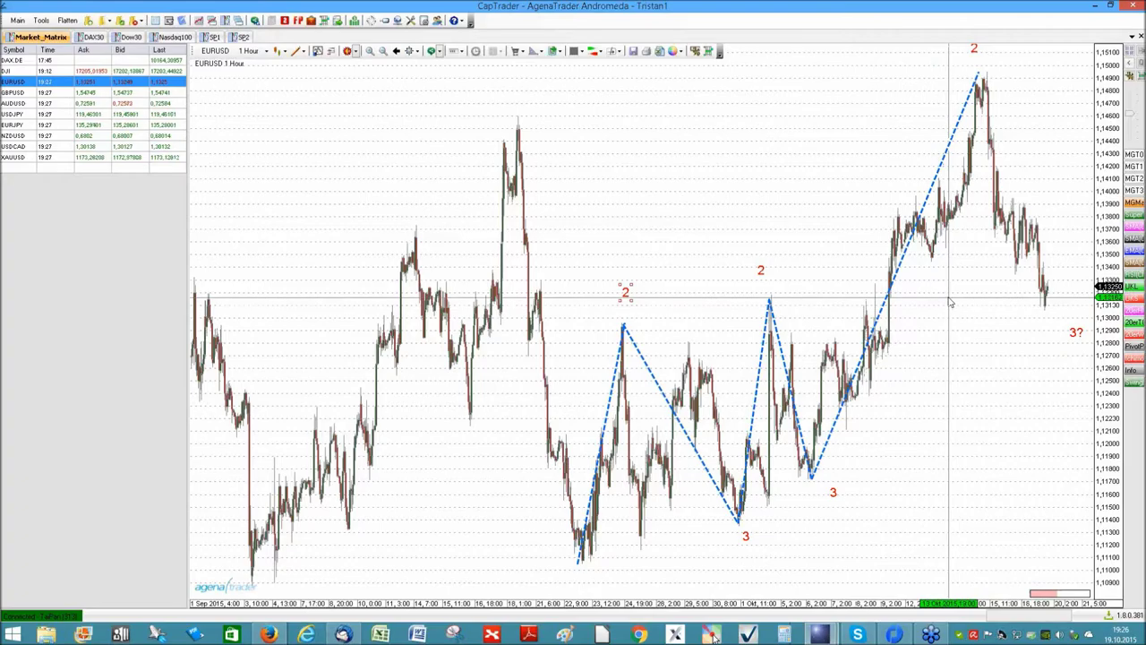
{"action": "scroll", "coordinate": [951, 303], "scroll_direction": "down", "scroll_amount": 1}
{"action": "scroll", "coordinate": [951, 303], "scroll_direction": "down", "scroll_amount": 1}
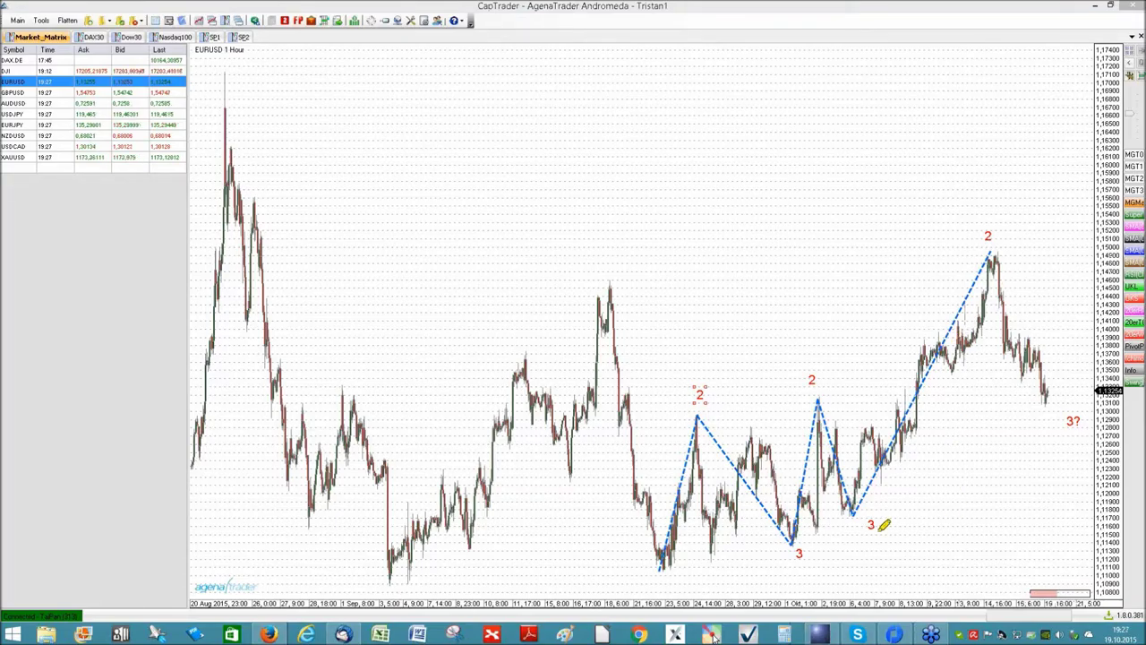
Step: Highlight the last point 3 level, a possible drop through it and a lower level on the hourly EURUSD chart, then clear the markings
{"action": "left_click_drag", "start_coordinate": [845, 526], "coordinate": [1062, 520]}
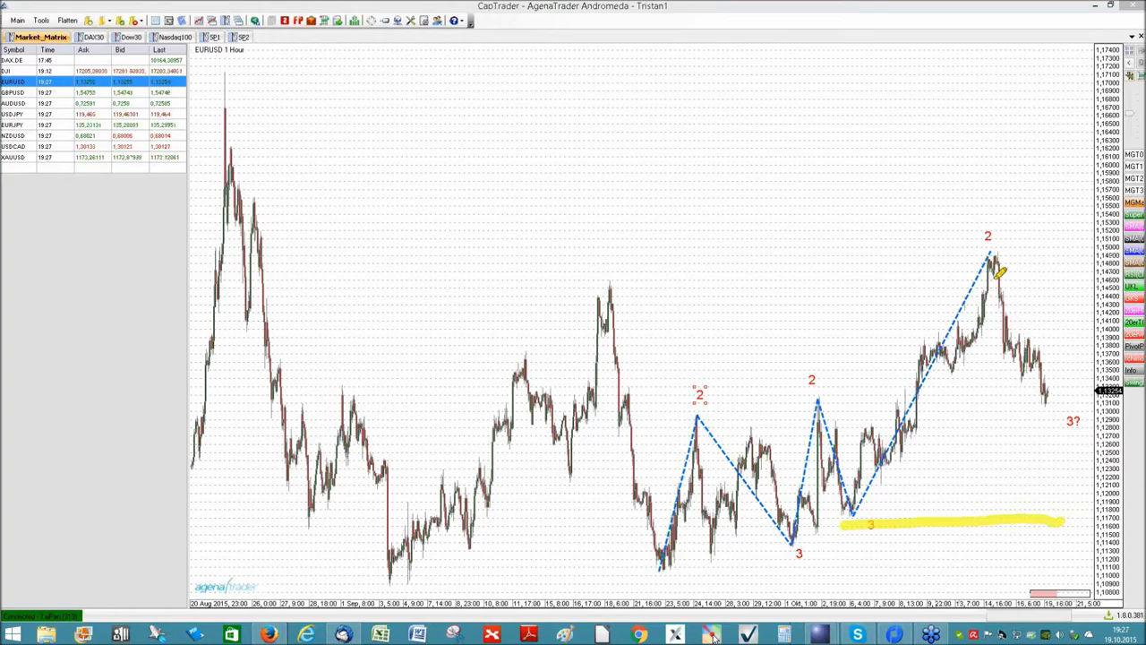
{"action": "mouse_move", "coordinate": [996, 267]}
{"action": "left_mouse_down"}
{"action": "mouse_move", "coordinate": [1025, 358]}
{"action": "mouse_move", "coordinate": [1046, 562]}
{"action": "mouse_move", "coordinate": [1080, 452]}
{"action": "left_mouse_up"}
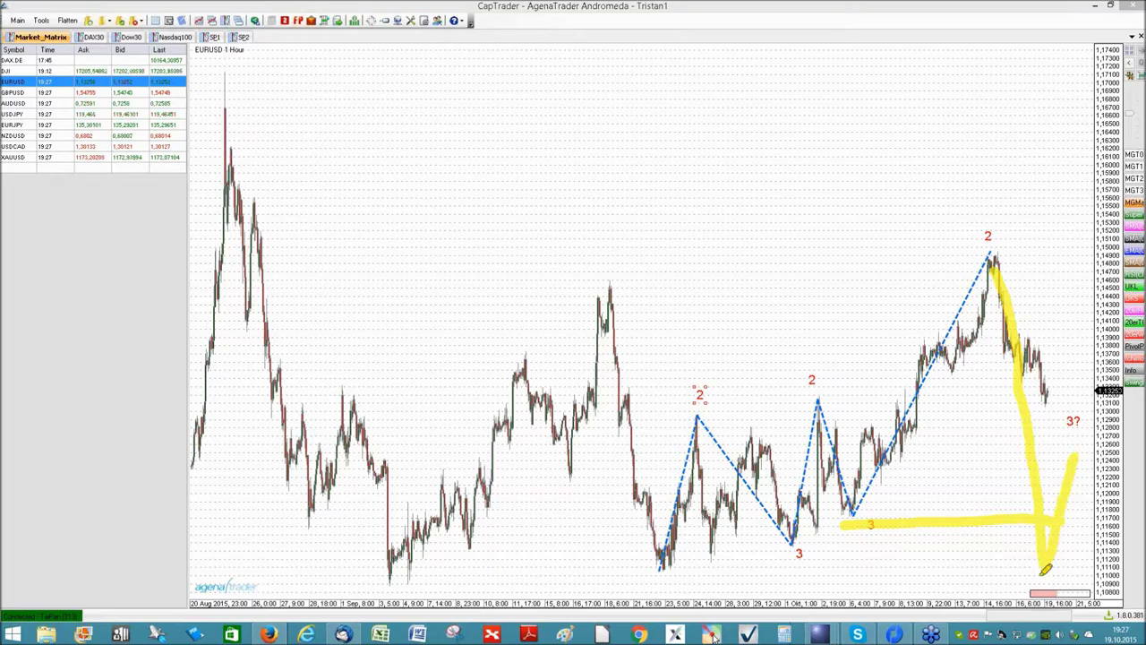
{"action": "left_click_drag", "start_coordinate": [1029, 577], "coordinate": [1128, 572]}
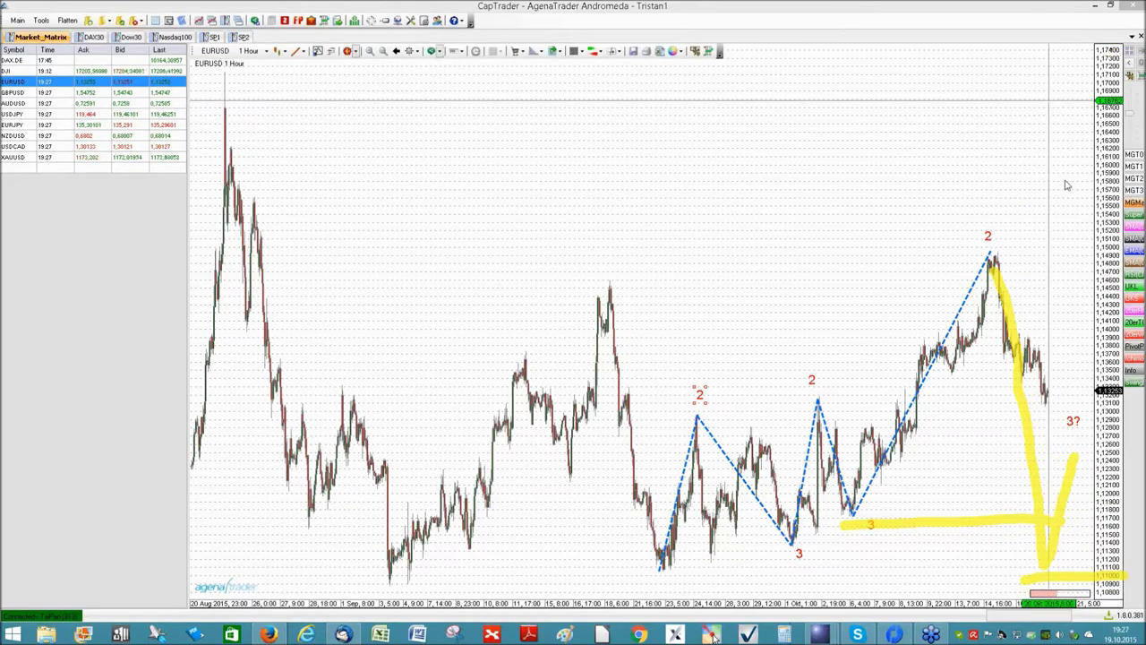
{"action": "key", "text": "Escape"}
Step: Restore the chart layout, load GBPUSD into the Market_Matrix charts and maximize its weekly chart
{"action": "left_click", "coordinate": [1131, 59]}
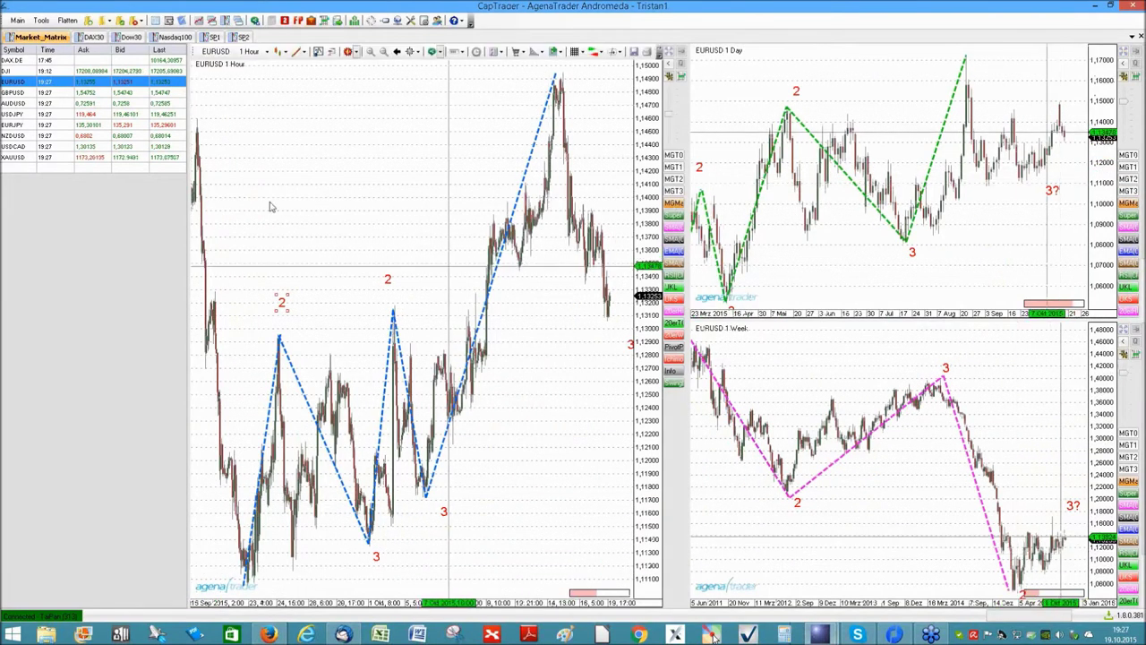
{"action": "left_click", "coordinate": [4, 94]}
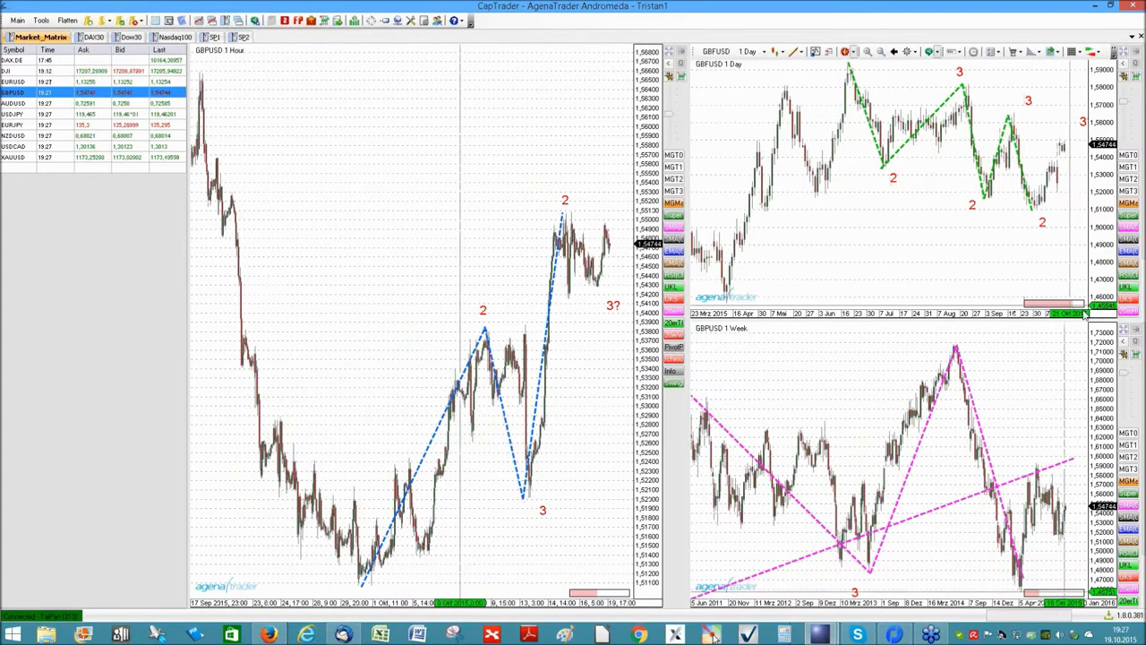
{"action": "left_click", "coordinate": [1127, 335]}
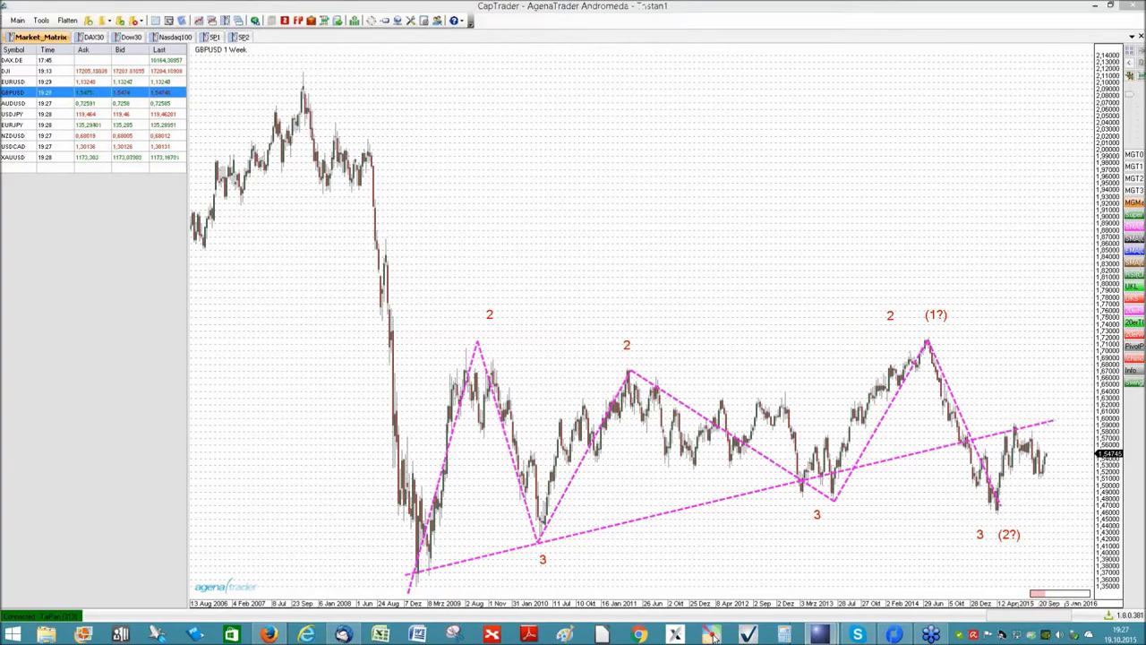
Step: Highlight the weekly GBPUSD swings from (1?) through (2?) and a possible further decline, then clear the markings
{"action": "mouse_move", "coordinate": [932, 346]}
{"action": "left_mouse_down"}
{"action": "mouse_move", "coordinate": [961, 501]}
{"action": "mouse_move", "coordinate": [1010, 484]}
{"action": "mouse_move", "coordinate": [1017, 429]}
{"action": "left_mouse_up"}
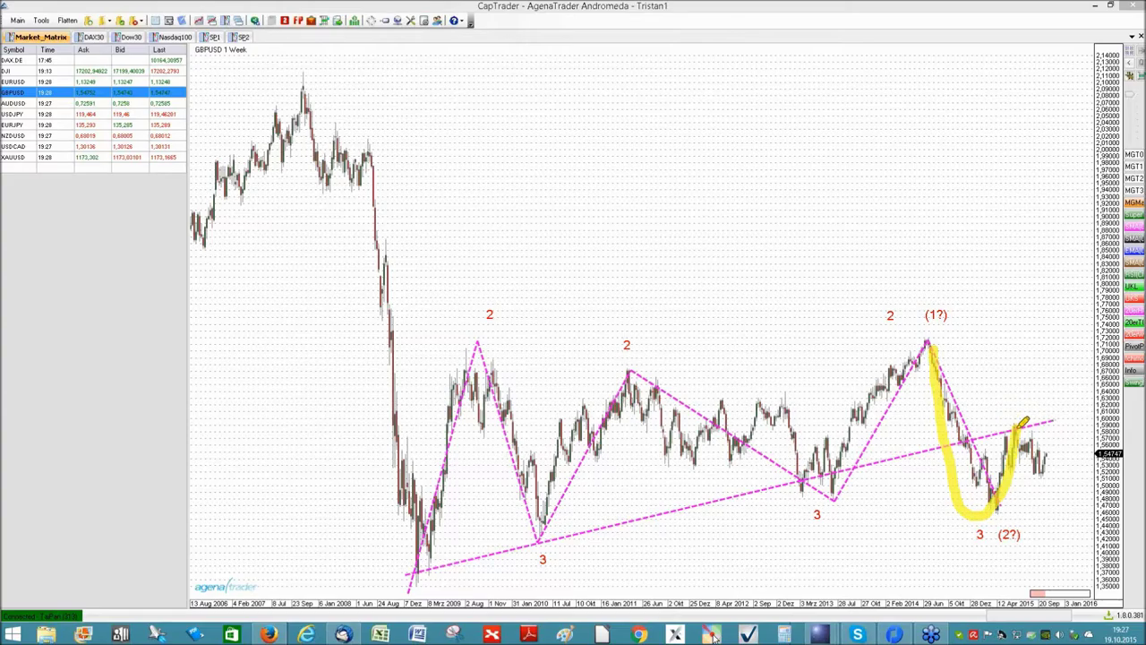
{"action": "mouse_move", "coordinate": [1024, 430]}
{"action": "left_mouse_down"}
{"action": "mouse_move", "coordinate": [1055, 504]}
{"action": "mouse_move", "coordinate": [1058, 550]}
{"action": "left_mouse_up"}
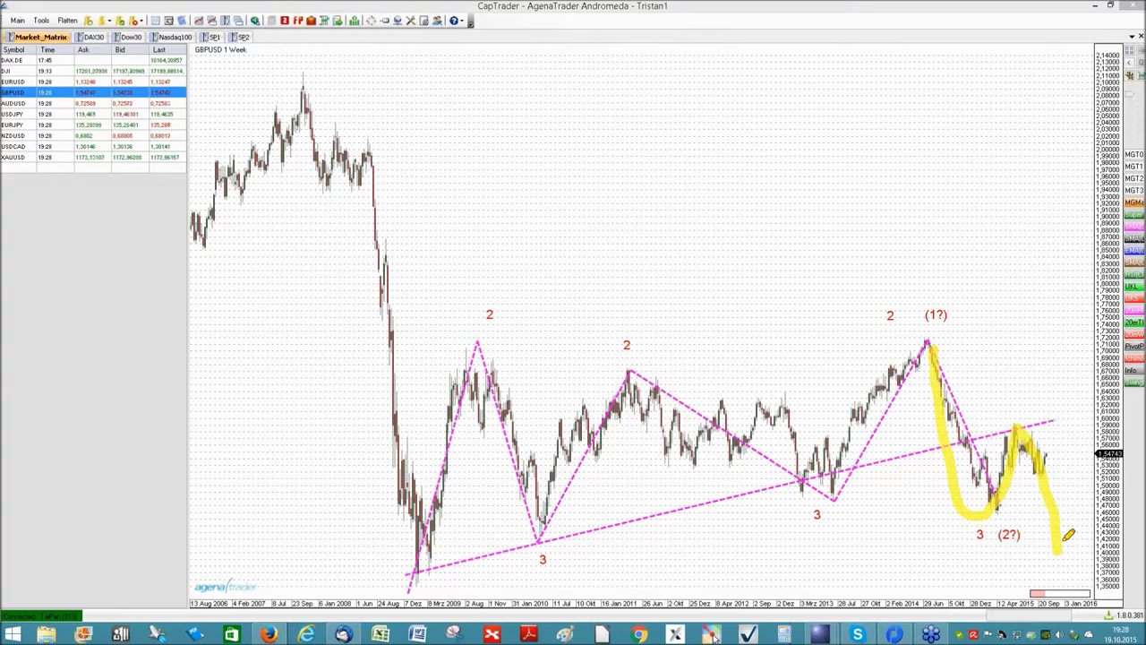
{"action": "key", "text": "Escape"}
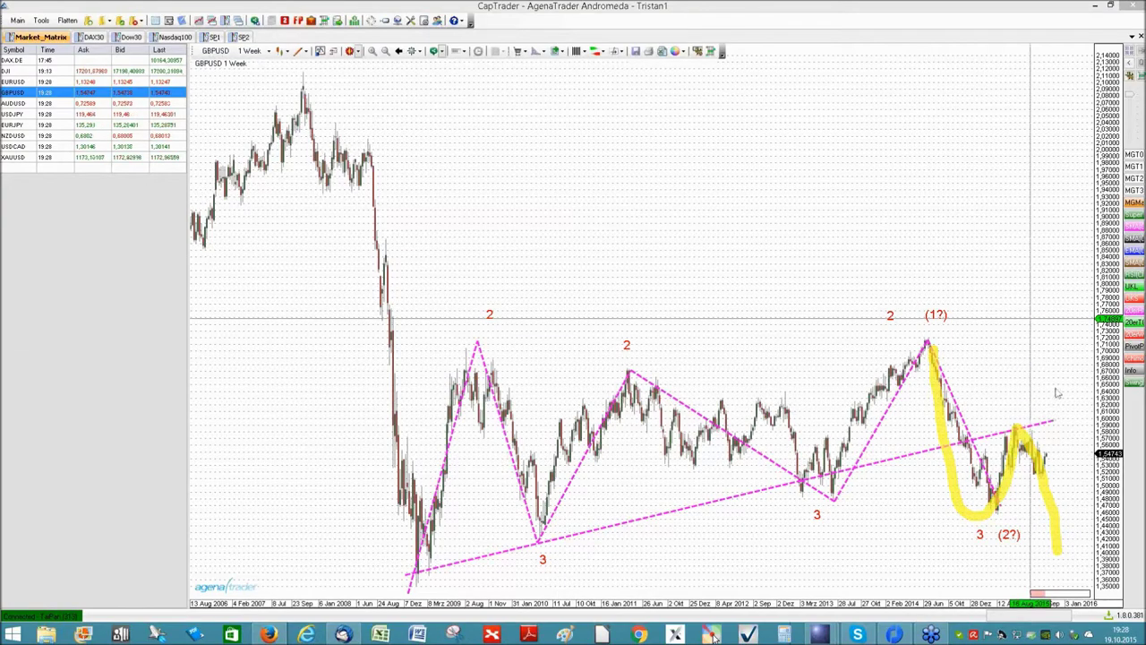
{"action": "key", "text": "ctrl+z"}
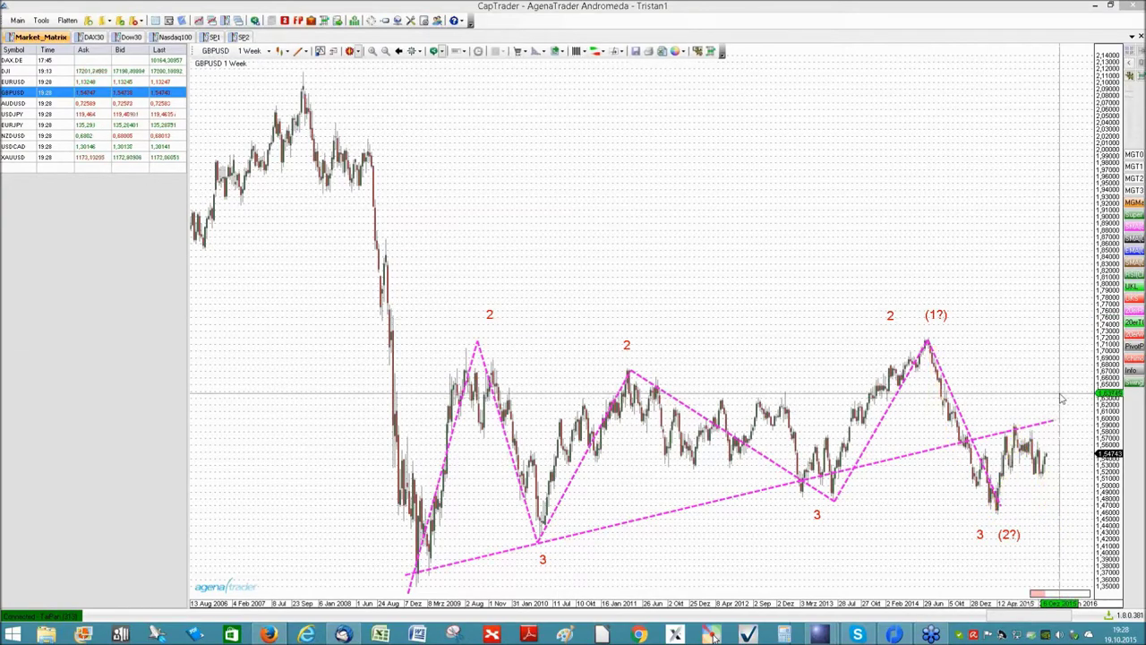
Step: Restore the layout, maximize the daily GBPUSD chart and extend its visible period back to about December 2013
{"action": "left_click", "coordinate": [1130, 55]}
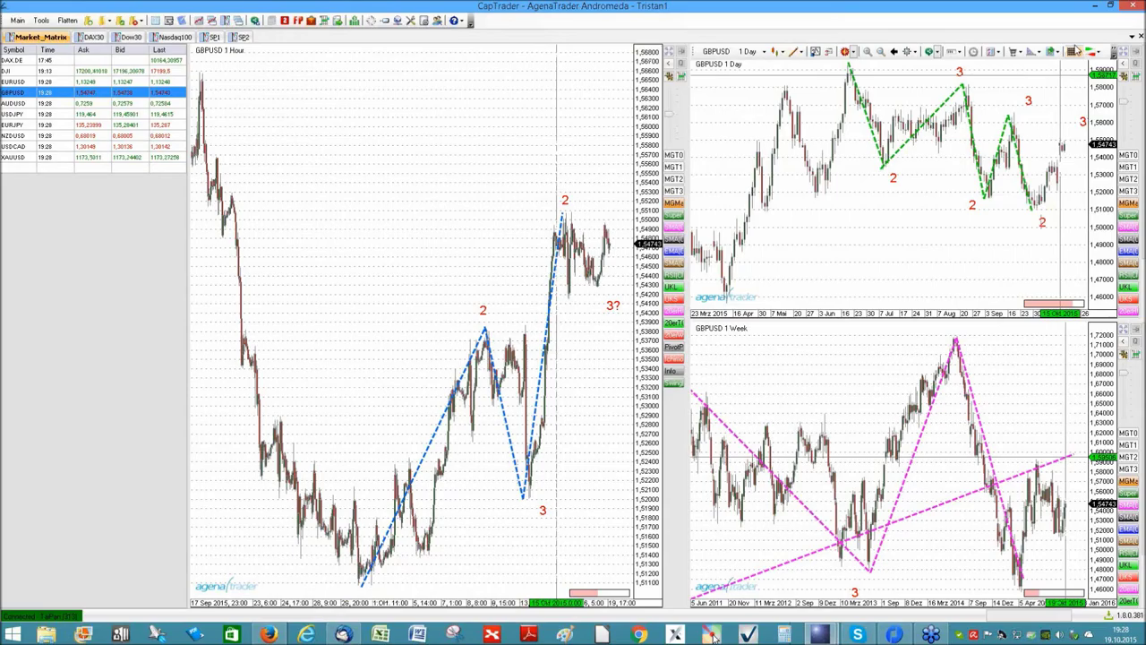
{"action": "left_click", "coordinate": [1124, 54]}
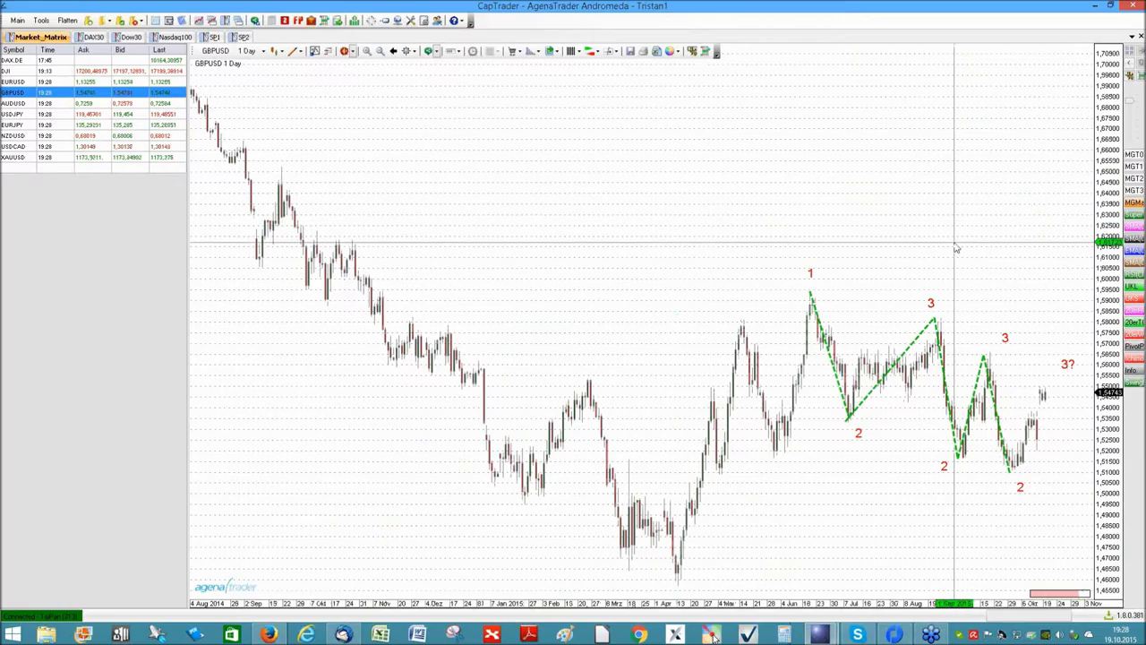
{"action": "scroll", "coordinate": [957, 248], "scroll_direction": "down", "scroll_amount": 5}
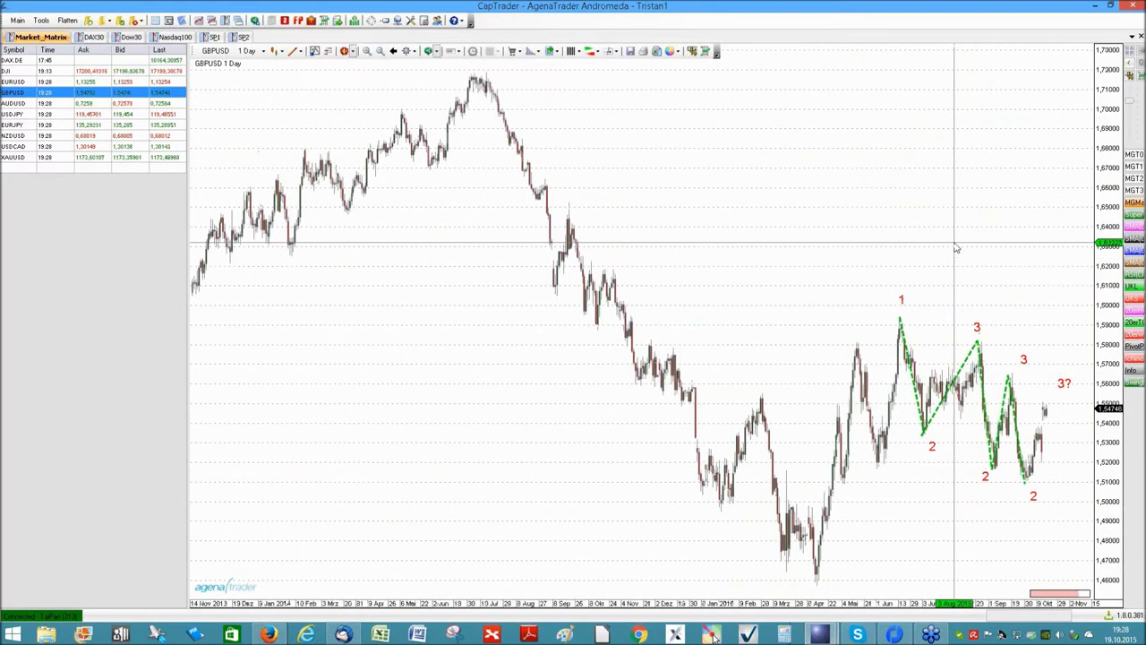
{"action": "scroll", "coordinate": [957, 248], "scroll_direction": "down", "scroll_amount": 2}
{"action": "scroll", "coordinate": [956, 248], "scroll_direction": "up", "scroll_amount": 3}
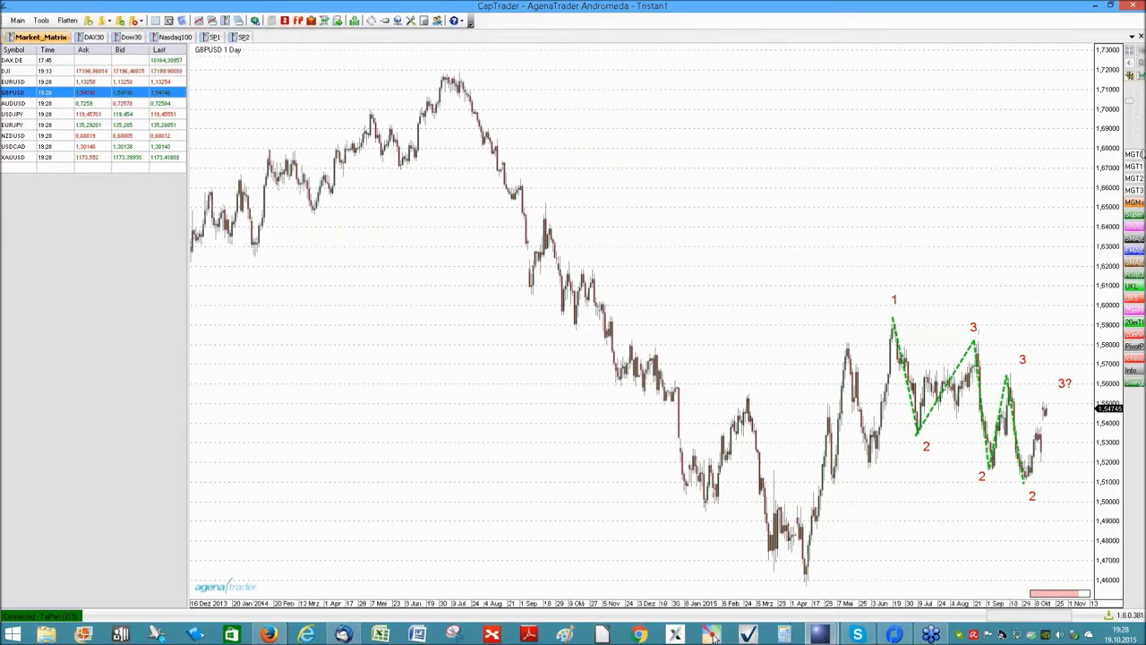
Step: Draw a rising line on the daily GBPUSD chart from about 1.48 in January 2014 through the point 1 high
{"action": "left_click", "coordinate": [295, 51]}
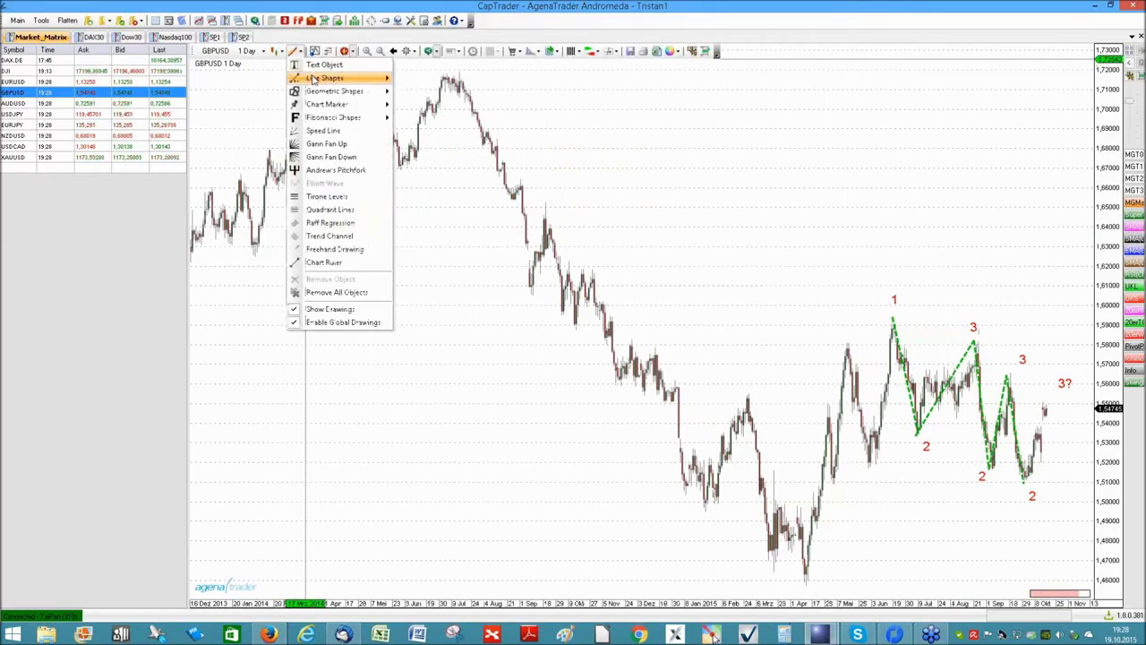
{"action": "mouse_move", "coordinate": [322, 78]}
{"action": "left_click", "coordinate": [434, 77]}
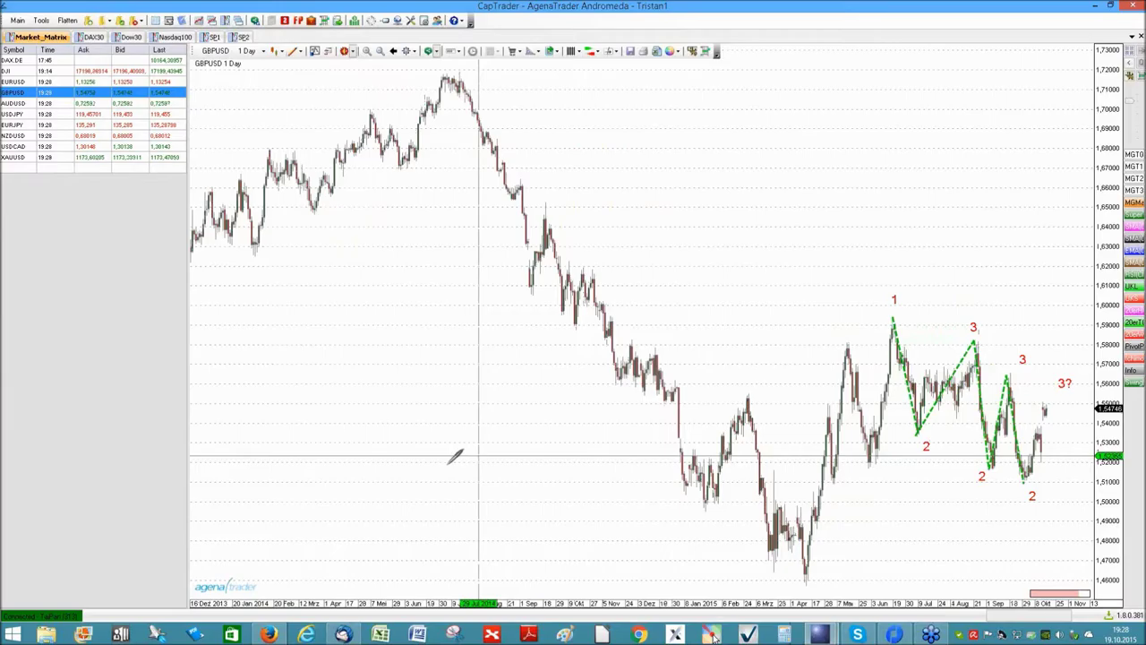
{"action": "left_click", "coordinate": [229, 536]}
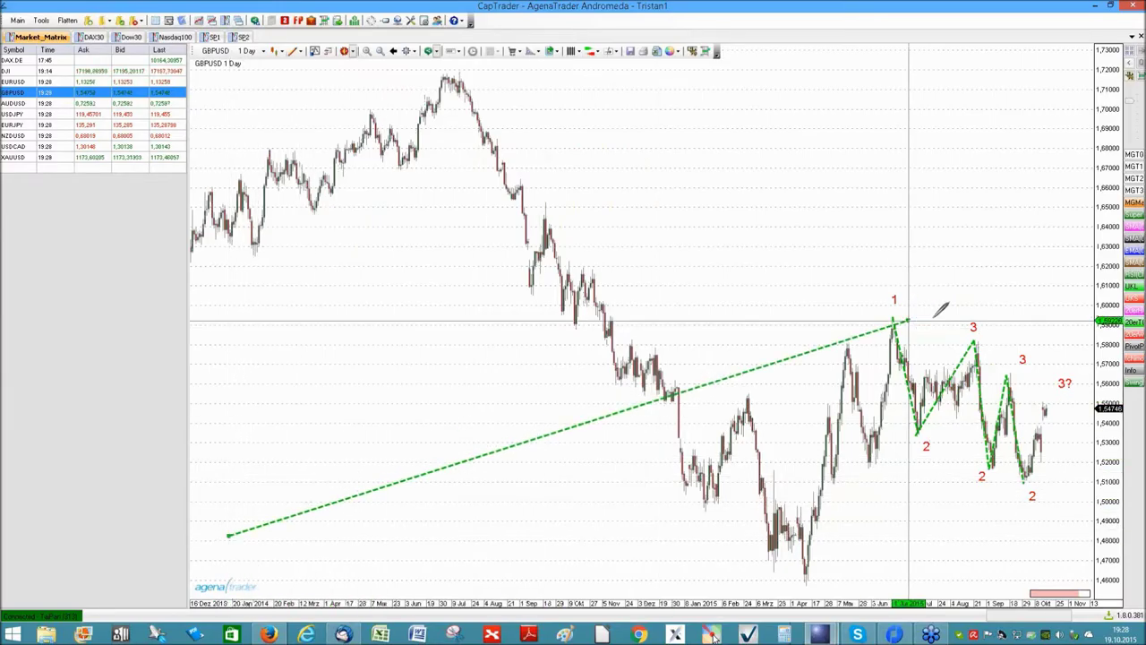
{"action": "left_click", "coordinate": [1057, 292]}
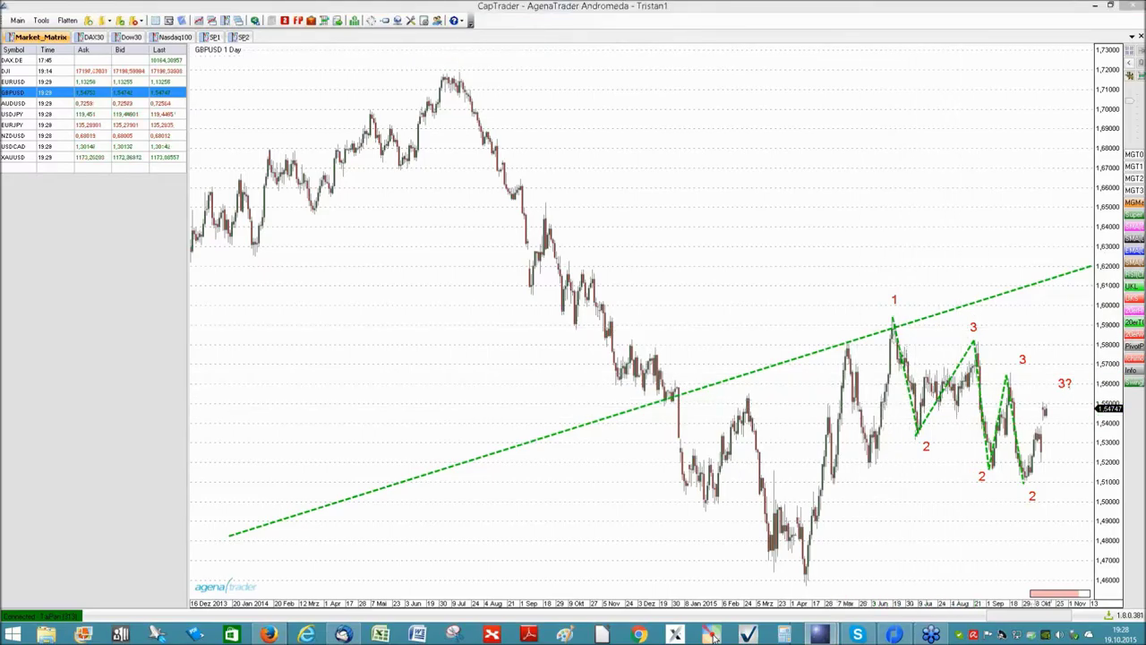
Step: Highlight the daily GBPUSD downtrend swings from point 1 to the last point 2, circle the 3? label, then clear the markings
{"action": "mouse_move", "coordinate": [879, 311]}
{"action": "left_mouse_down"}
{"action": "mouse_move", "coordinate": [908, 421]}
{"action": "mouse_move", "coordinate": [946, 352]}
{"action": "mouse_move", "coordinate": [960, 357]}
{"action": "mouse_move", "coordinate": [959, 455]}
{"action": "mouse_move", "coordinate": [994, 375]}
{"action": "mouse_move", "coordinate": [1042, 472]}
{"action": "left_mouse_up"}
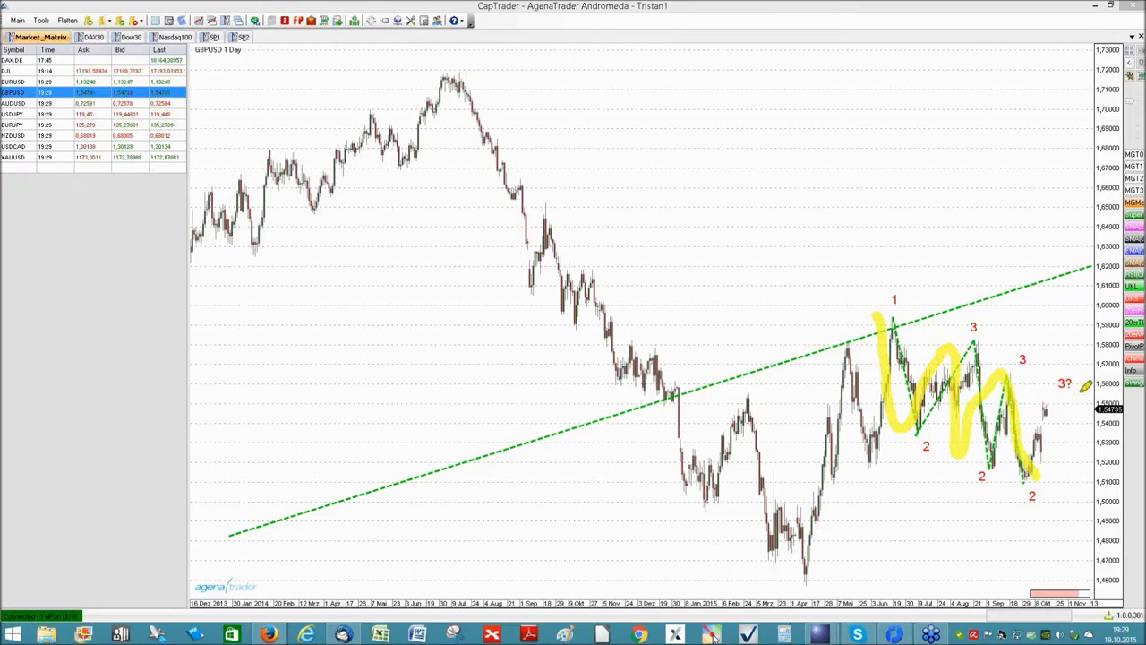
{"action": "mouse_move", "coordinate": [1081, 378]}
{"action": "left_mouse_down"}
{"action": "mouse_move", "coordinate": [1073, 358]}
{"action": "mouse_move", "coordinate": [1048, 367]}
{"action": "mouse_move", "coordinate": [1072, 408]}
{"action": "mouse_move", "coordinate": [1084, 371]}
{"action": "left_mouse_up"}
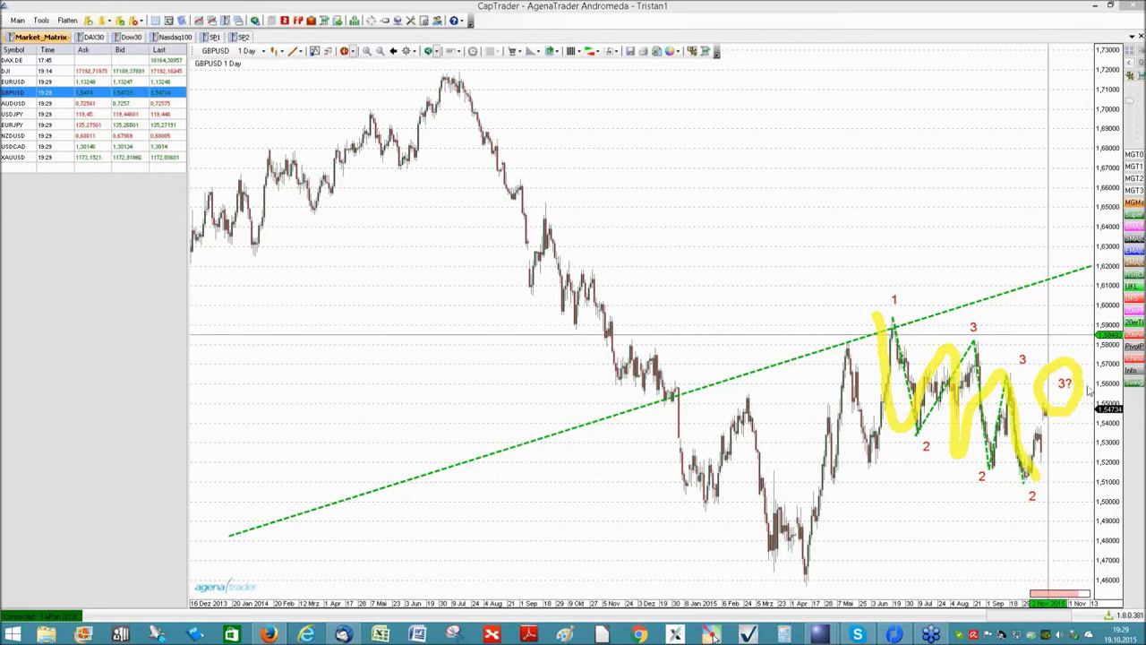
{"action": "key", "text": "Escape"}
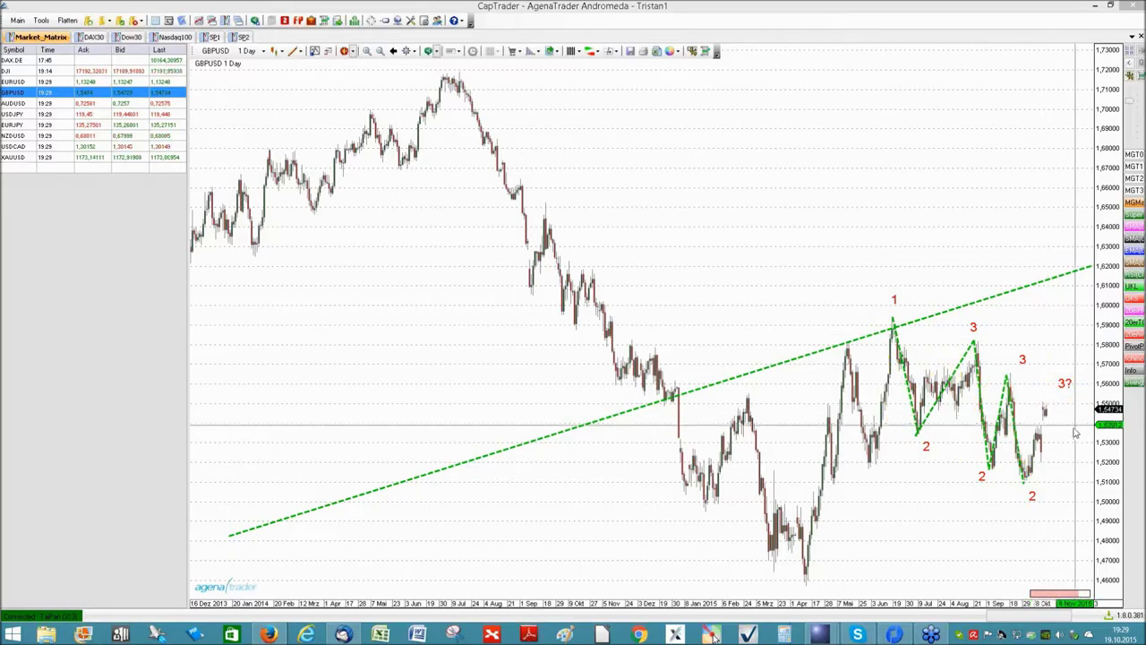
Step: Restore the layout, maximize the hourly GBPUSD chart and adjust its visible period to leave empty space after the latest prices
{"action": "left_click", "coordinate": [1134, 53]}
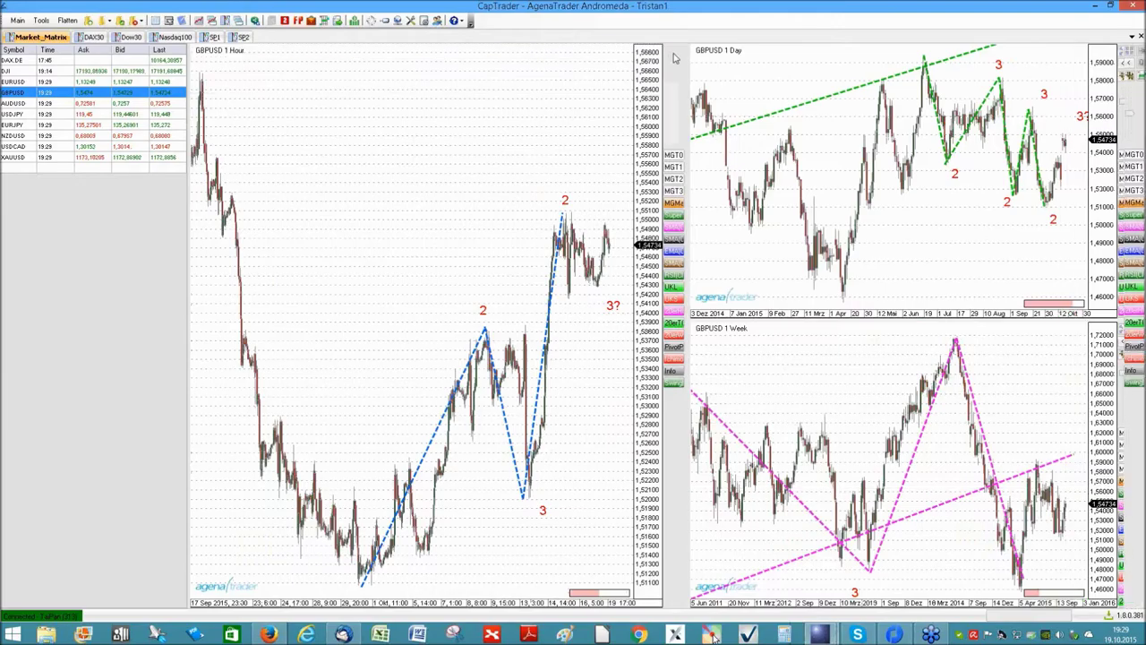
{"action": "left_click", "coordinate": [680, 51]}
{"action": "scroll", "coordinate": [957, 273], "scroll_direction": "up", "scroll_amount": 3}
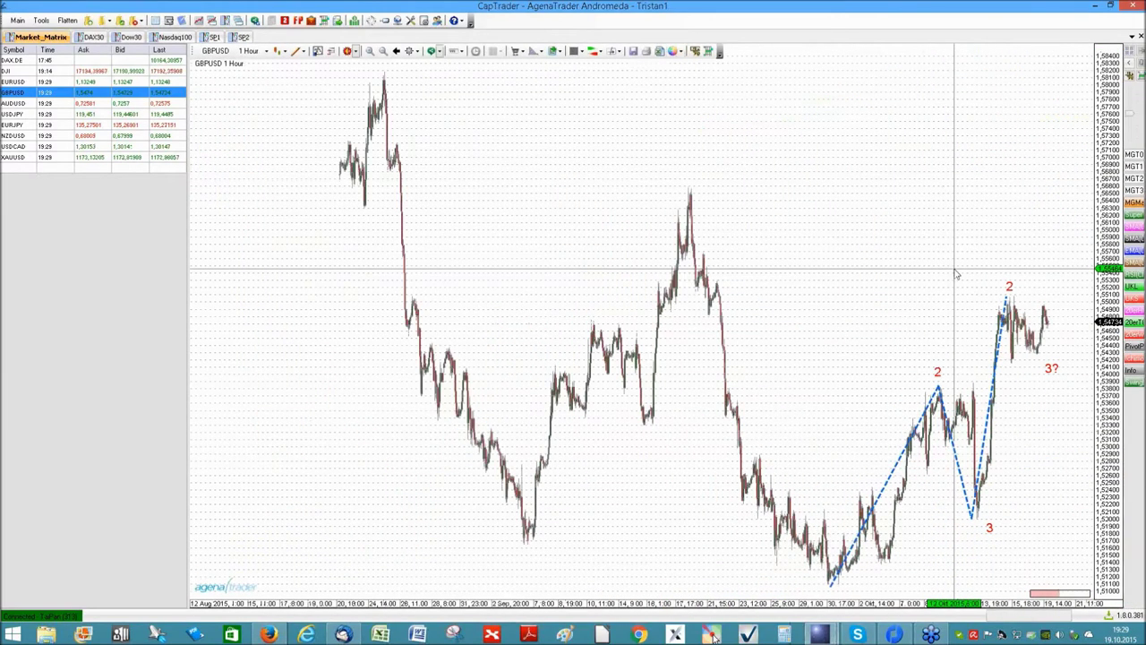
{"action": "scroll", "coordinate": [957, 274], "scroll_direction": "up", "scroll_amount": 1}
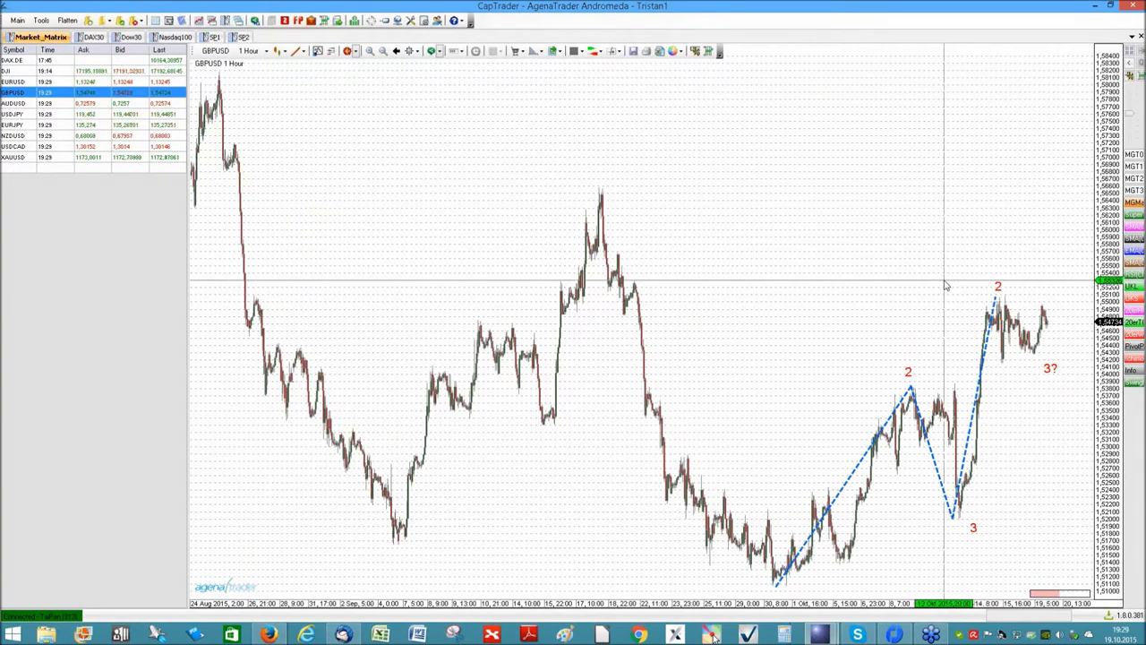
{"action": "scroll", "coordinate": [945, 285], "scroll_direction": "up", "scroll_amount": 2}
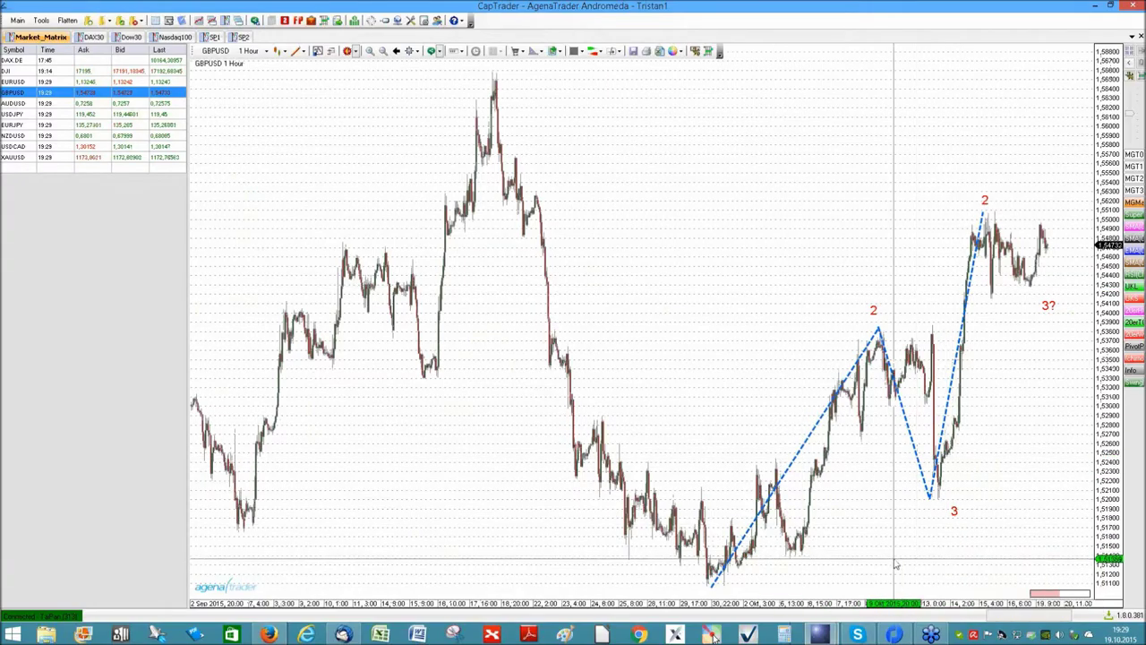
{"action": "left_click_drag", "start_coordinate": [891, 613], "coordinate": [734, 597]}
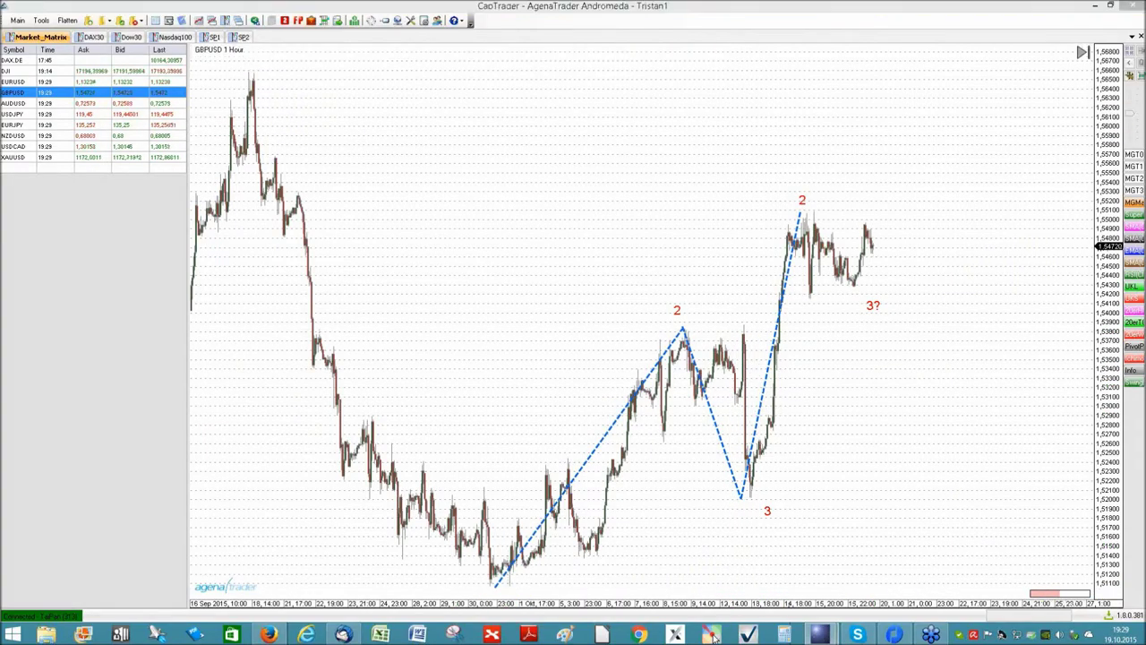
Step: Highlight the hourly GBPUSD uptrend swings, the last point 3 level and a possible drop through it with a new low, then clear the markings
{"action": "mouse_move", "coordinate": [494, 578]}
{"action": "left_mouse_down"}
{"action": "mouse_move", "coordinate": [602, 356]}
{"action": "mouse_move", "coordinate": [677, 402]}
{"action": "mouse_move", "coordinate": [735, 480]}
{"action": "mouse_move", "coordinate": [788, 267]}
{"action": "mouse_move", "coordinate": [817, 224]}
{"action": "left_mouse_up"}
{"action": "left_click_drag", "start_coordinate": [684, 512], "coordinate": [1136, 491]}
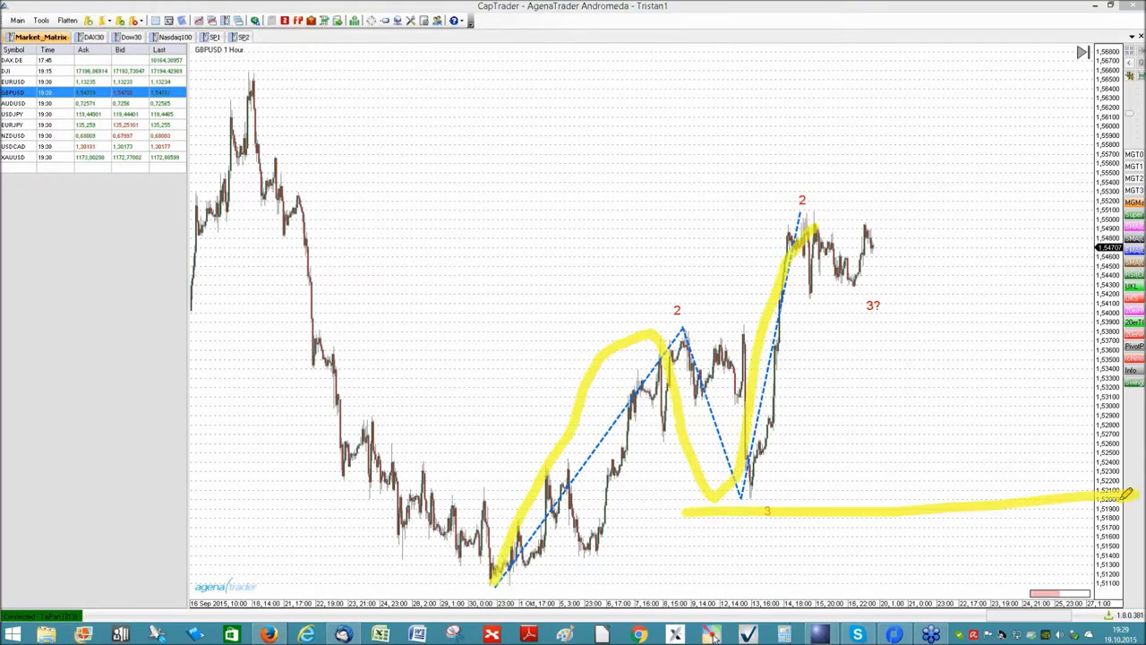
{"action": "mouse_move", "coordinate": [862, 231]}
{"action": "left_mouse_down"}
{"action": "mouse_move", "coordinate": [928, 581]}
{"action": "mouse_move", "coordinate": [1045, 428]}
{"action": "mouse_move", "coordinate": [1072, 590]}
{"action": "left_mouse_up"}
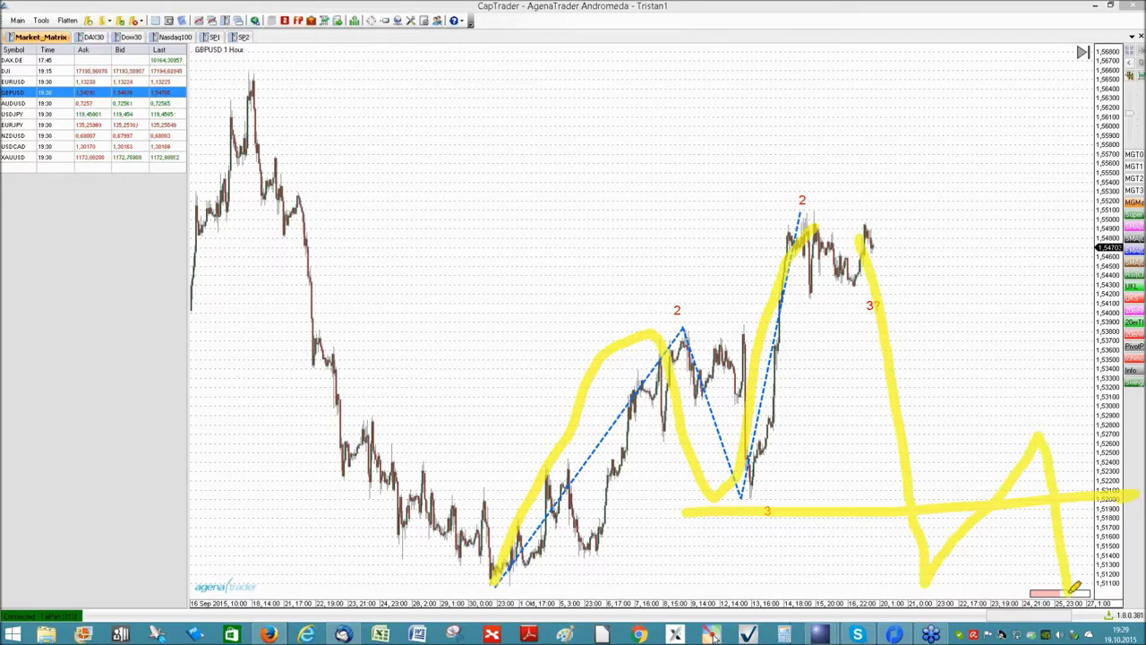
{"action": "left_click_drag", "start_coordinate": [904, 586], "coordinate": [973, 586]}
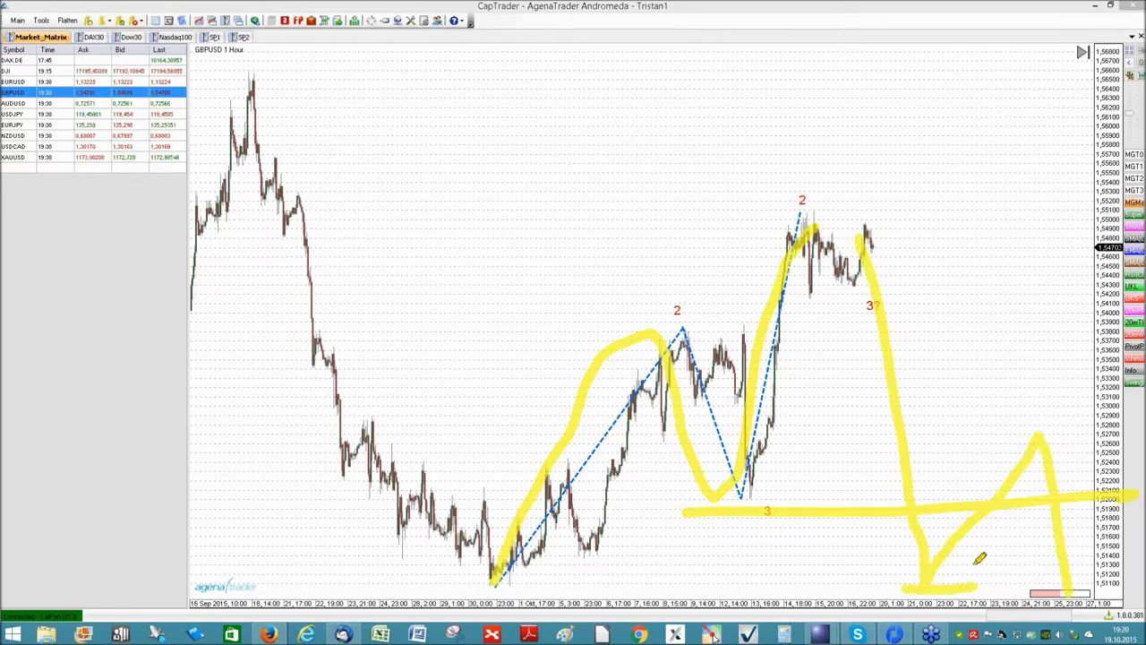
{"action": "right_click", "coordinate": [976, 566]}
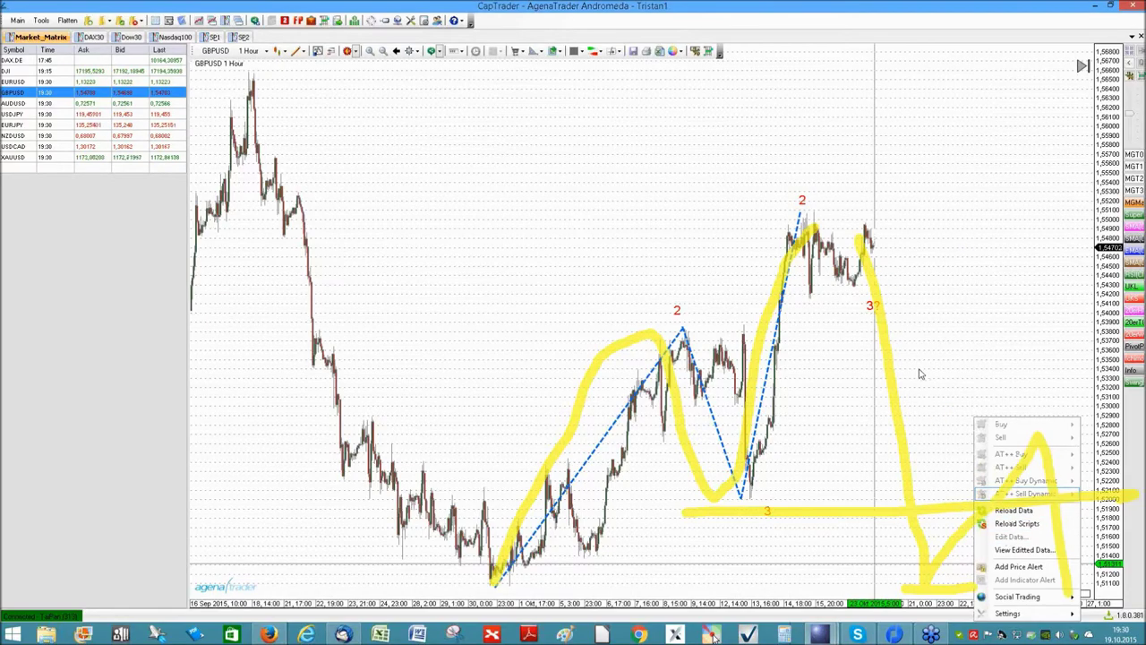
{"action": "key", "text": "Escape"}
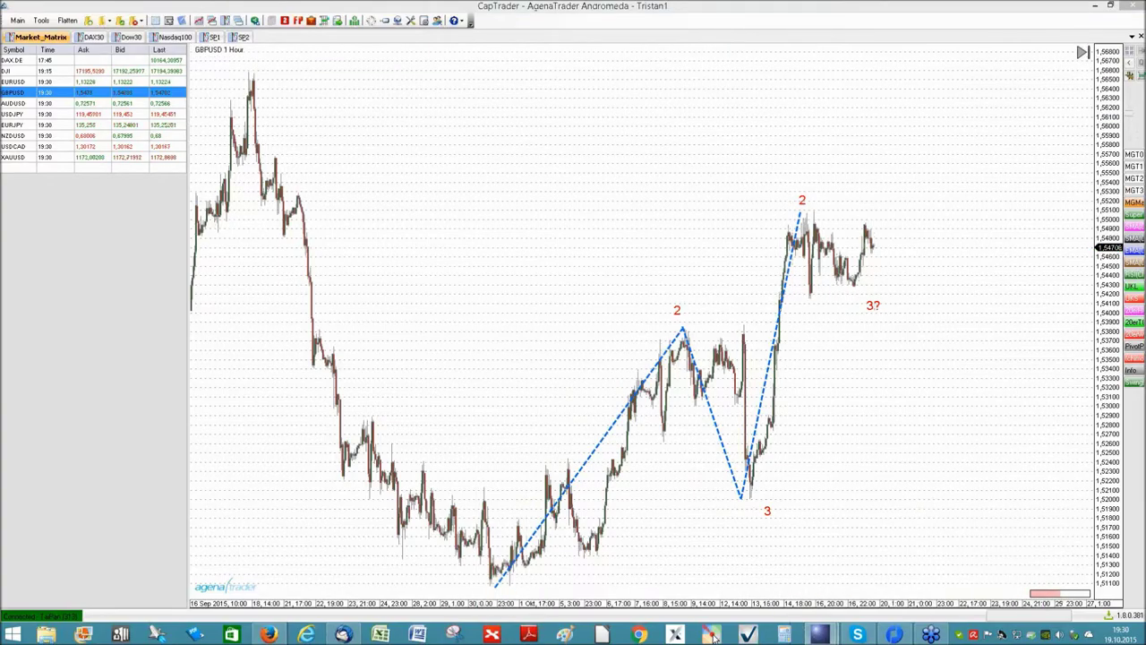
Step: Highlight a smaller possible decline and rebound from the last hourly point 2, plus the levels of both point 2 highs, then clear the markings
{"action": "mouse_move", "coordinate": [829, 209]}
{"action": "left_mouse_down"}
{"action": "mouse_move", "coordinate": [865, 347]}
{"action": "mouse_move", "coordinate": [967, 283]}
{"action": "mouse_move", "coordinate": [1007, 443]}
{"action": "left_mouse_up"}
{"action": "left_click_drag", "start_coordinate": [842, 361], "coordinate": [965, 362]}
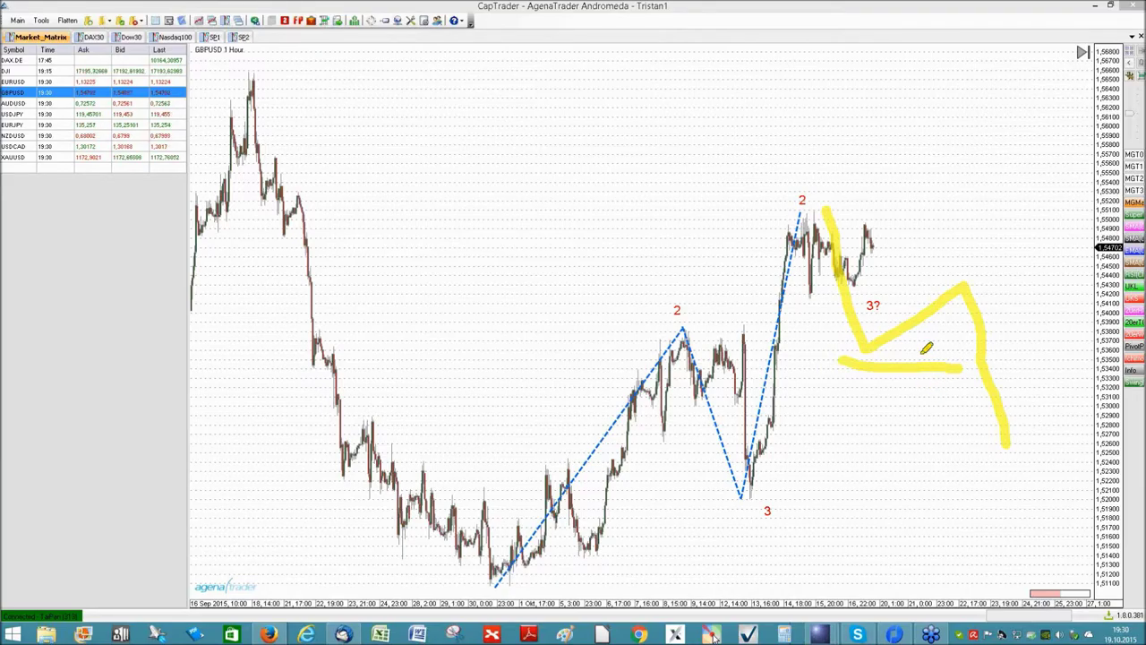
{"action": "key", "text": "Escape"}
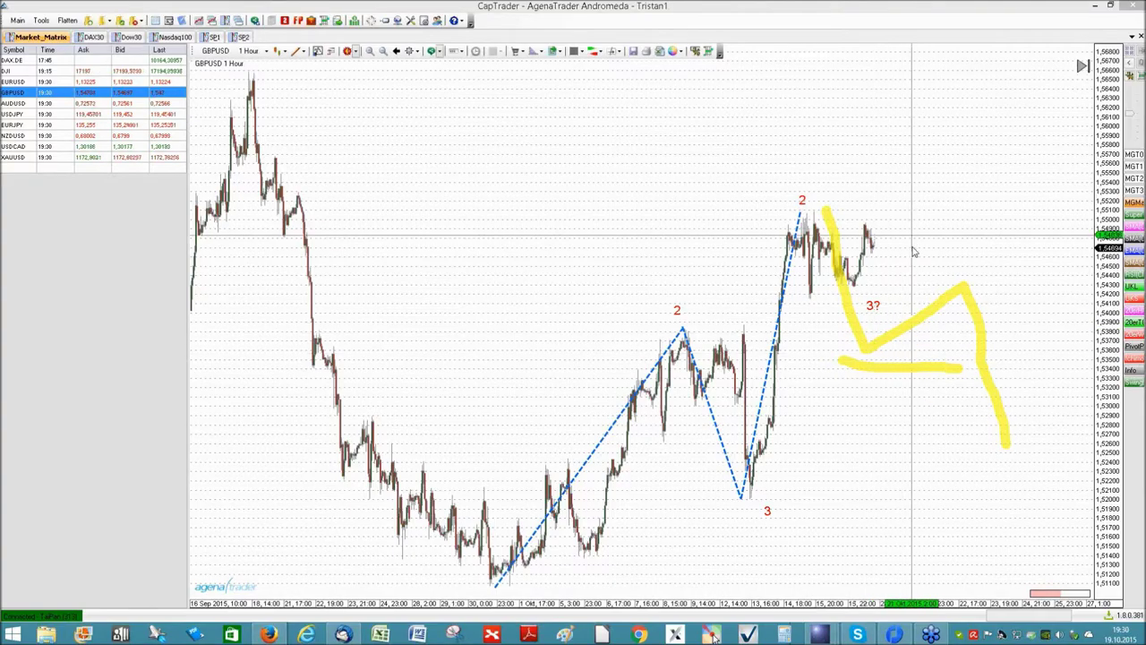
{"action": "left_click_drag", "start_coordinate": [788, 198], "coordinate": [1020, 207]}
{"action": "left_click_drag", "start_coordinate": [763, 338], "coordinate": [1064, 334]}
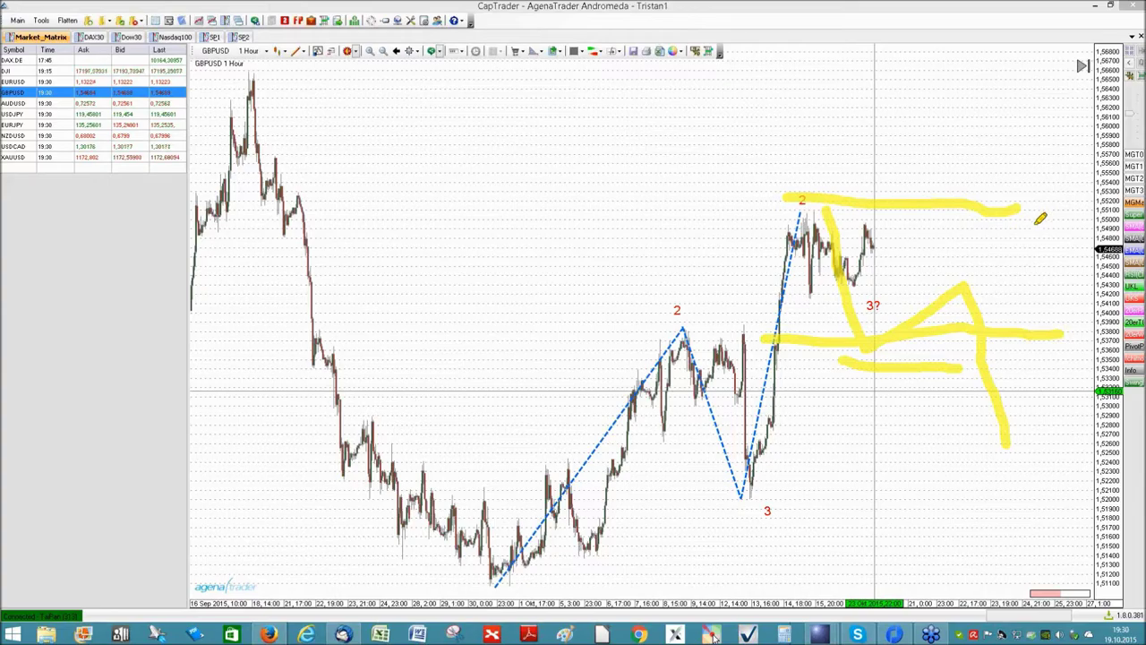
{"action": "key", "text": "Escape"}
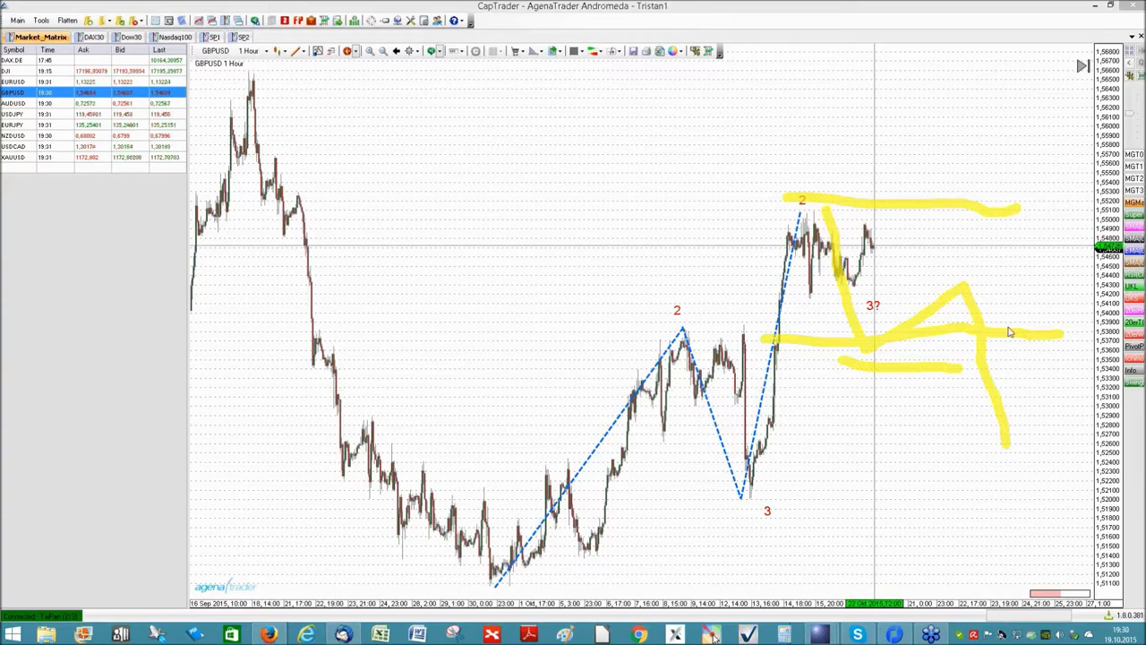
{"action": "key", "text": "Escape"}
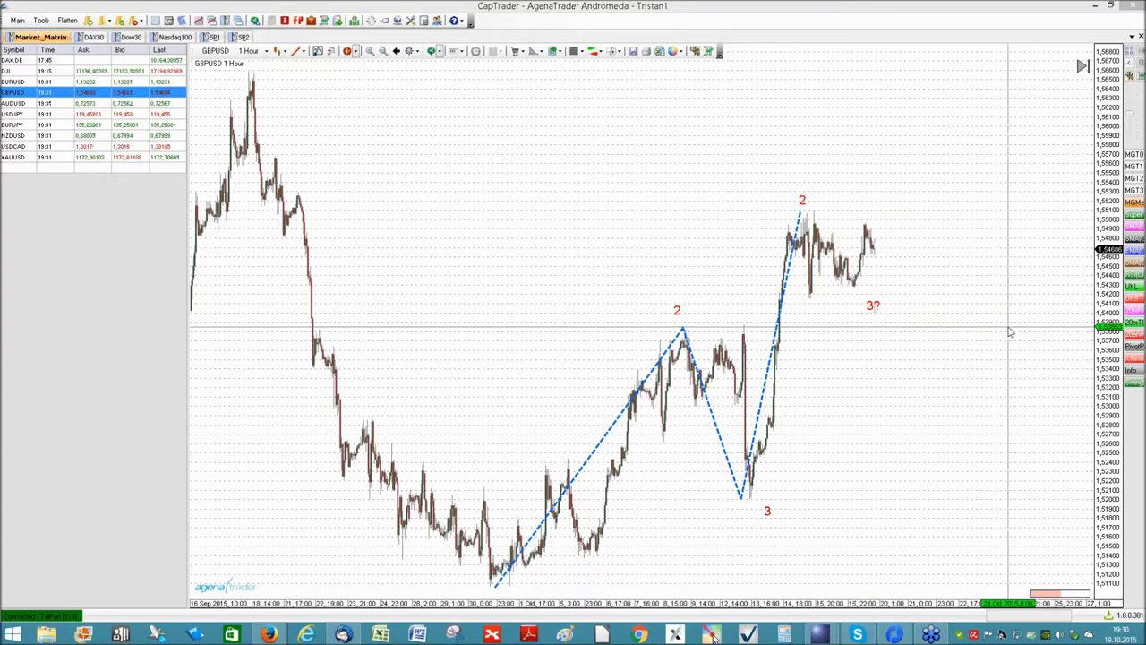
Step: Switch to the hourly EURUSD chart in Tradesignal Online and shorten its visible period to start in late August
{"action": "key", "text": "alt+Tab"}
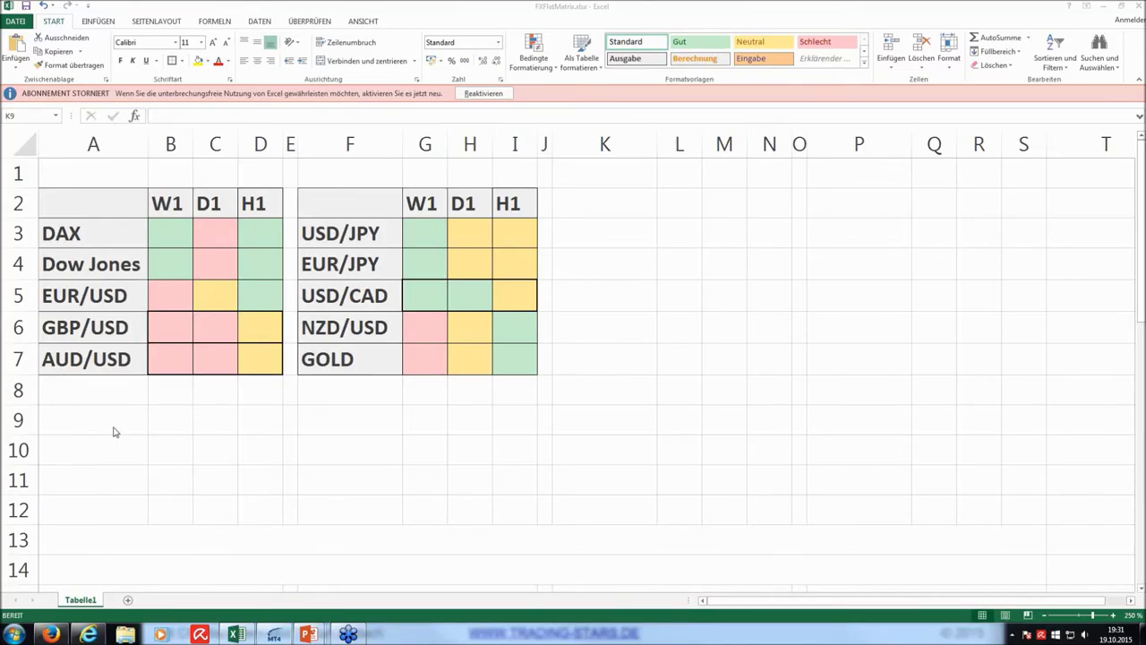
{"action": "key", "text": "alt+Tab"}
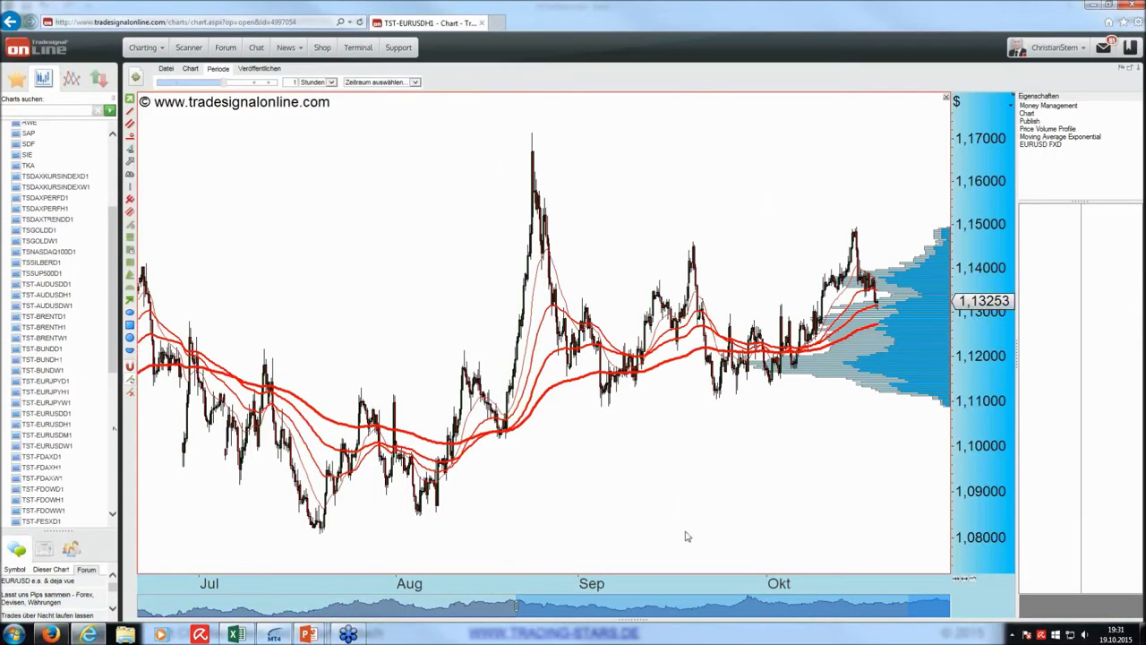
{"action": "left_click_drag", "start_coordinate": [517, 609], "coordinate": [759, 609]}
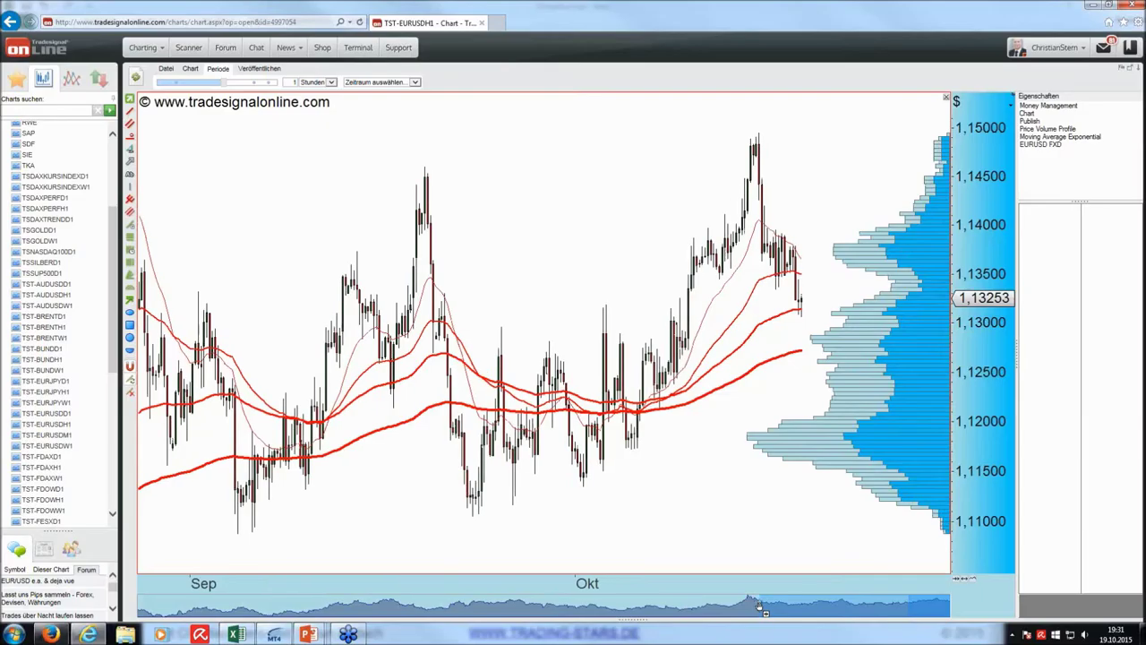
Step: Label the October head-and-shoulders pattern on the EURUSD chart with text S at both shoulders and K at the head
{"action": "left_click", "coordinate": [133, 176]}
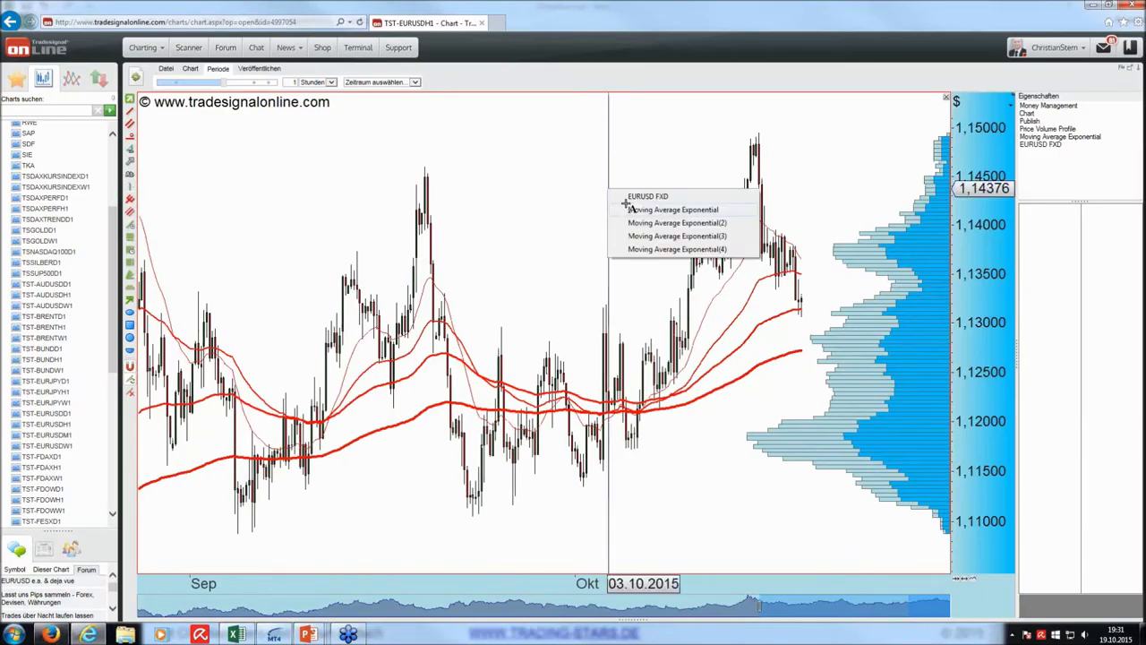
{"action": "left_click", "coordinate": [607, 189]}
{"action": "type", "text": "S"}
{"action": "left_click_drag", "start_coordinate": [638, 202], "coordinate": [756, 128]}
{"action": "type", "text": "K"}
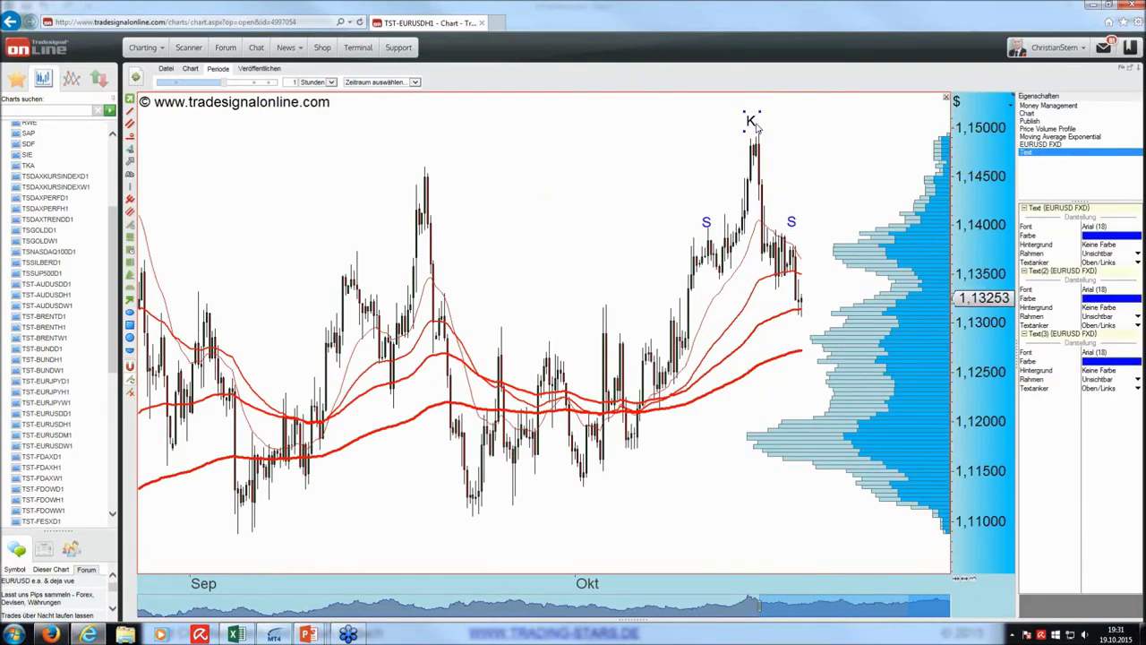
{"action": "left_click", "coordinate": [813, 159]}
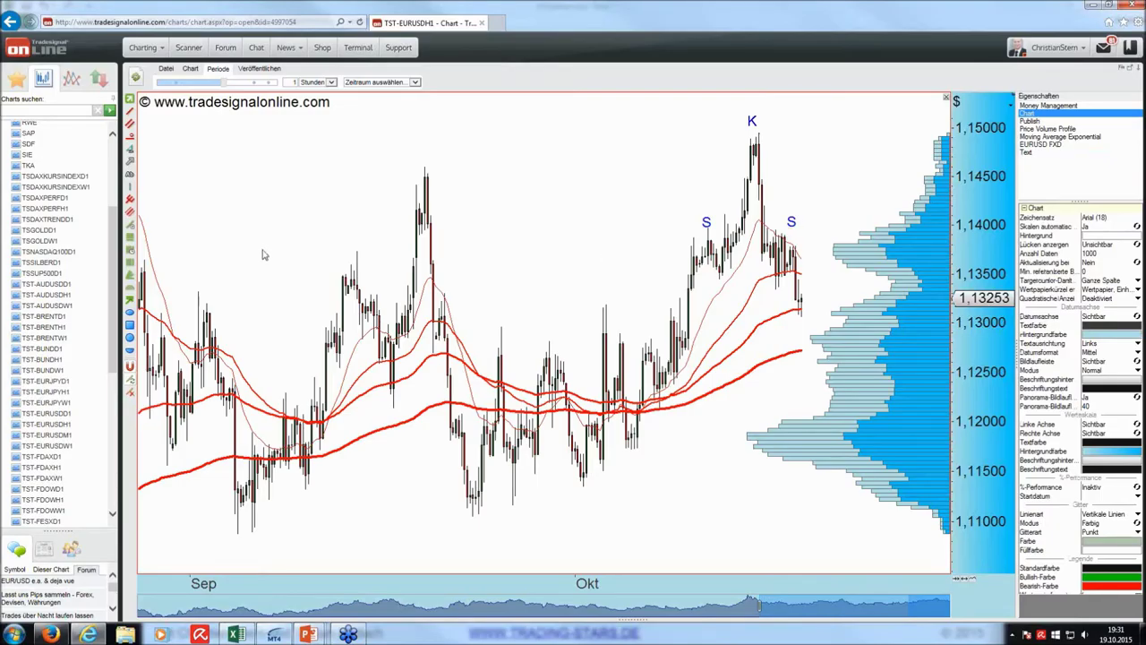
Step: Draw a Fibonacci retracement on the EURUSD chart from the October high at 1.14952 to the September low at 1.11053
{"action": "left_click", "coordinate": [131, 235]}
{"action": "left_click_drag", "start_coordinate": [758, 135], "coordinate": [472, 517]}
{"action": "left_click", "coordinate": [513, 526]}
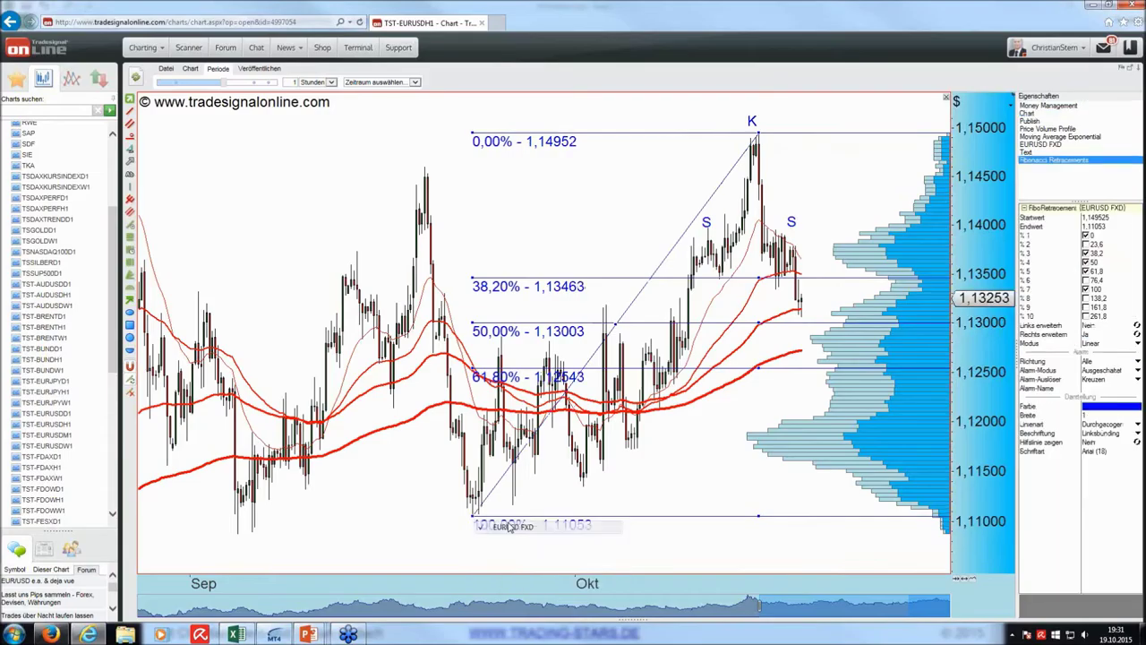
{"action": "left_click", "coordinate": [840, 325]}
{"action": "left_click", "coordinate": [577, 316]}
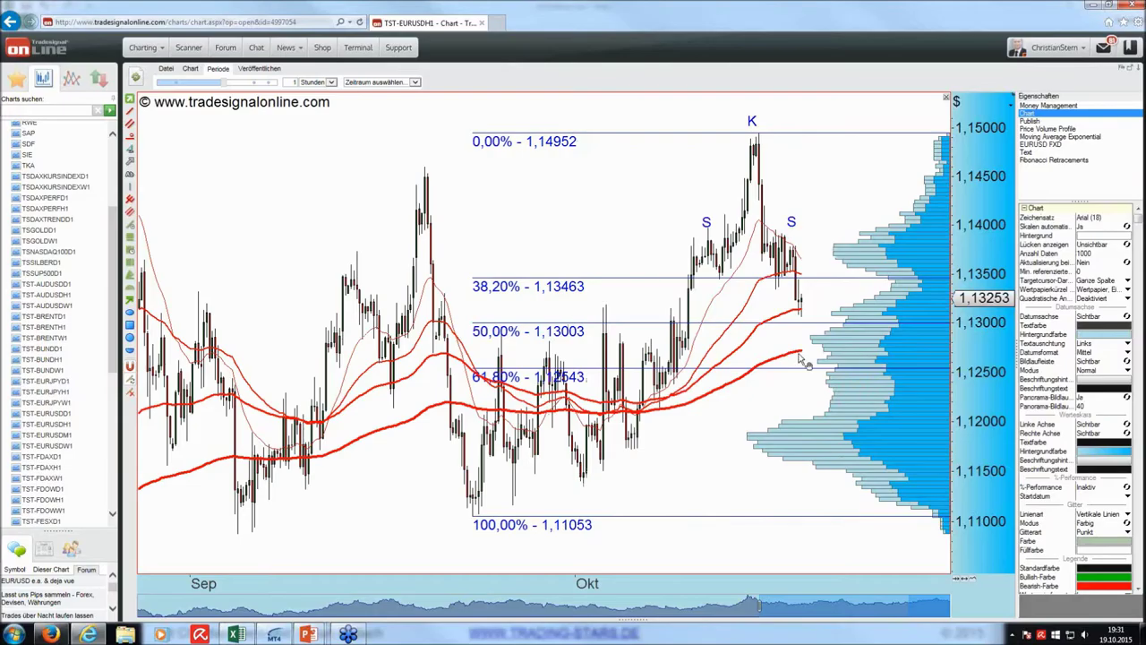
{"action": "left_click_drag", "start_coordinate": [813, 312], "coordinate": [809, 312]}
Step: Check the GBP/USD row of the trading matrix in Excel and return to Tradesignal Online
{"action": "left_click", "coordinate": [235, 634]}
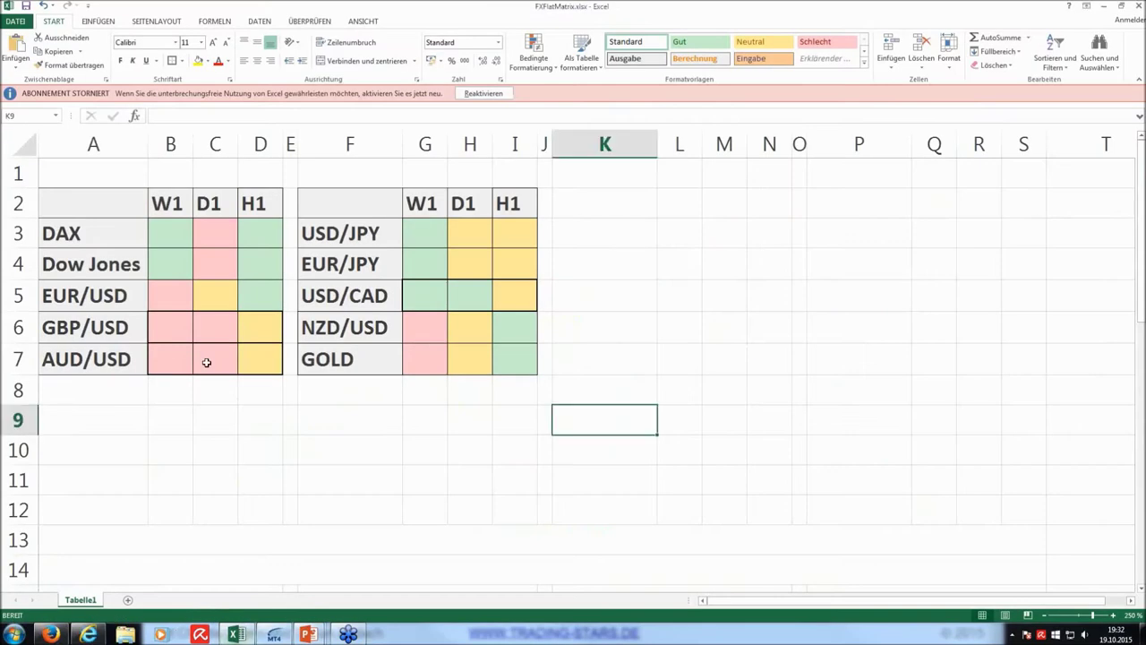
{"action": "left_click", "coordinate": [175, 330]}
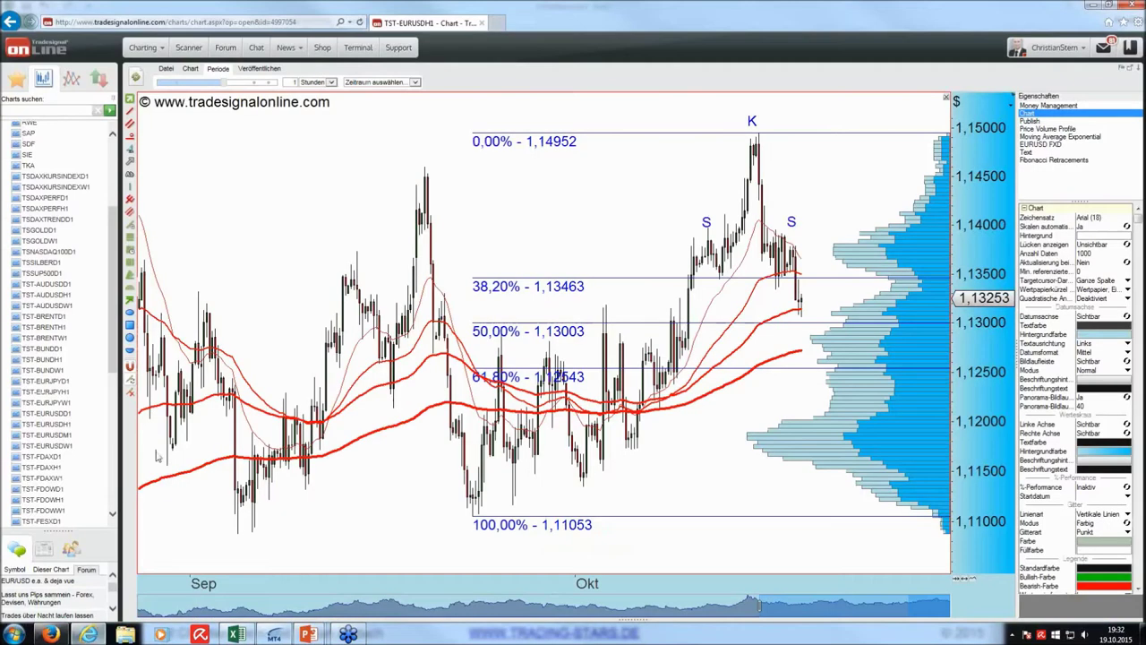
{"action": "left_click", "coordinate": [88, 634]}
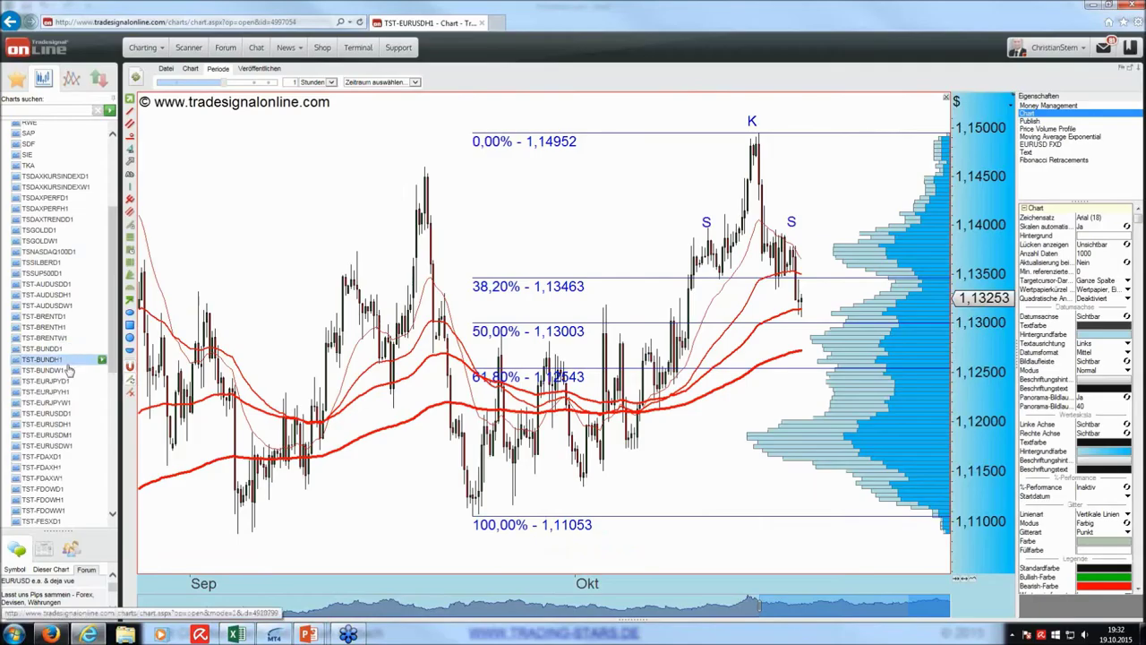
Step: Open the weekly GBPUSD chart, discarding the changes to the EURUSD chart, and remove all drawing tools from it
{"action": "scroll", "coordinate": [119, 369], "scroll_direction": "down", "scroll_amount": 4}
{"action": "scroll", "coordinate": [121, 365], "scroll_direction": "down", "scroll_amount": 4}
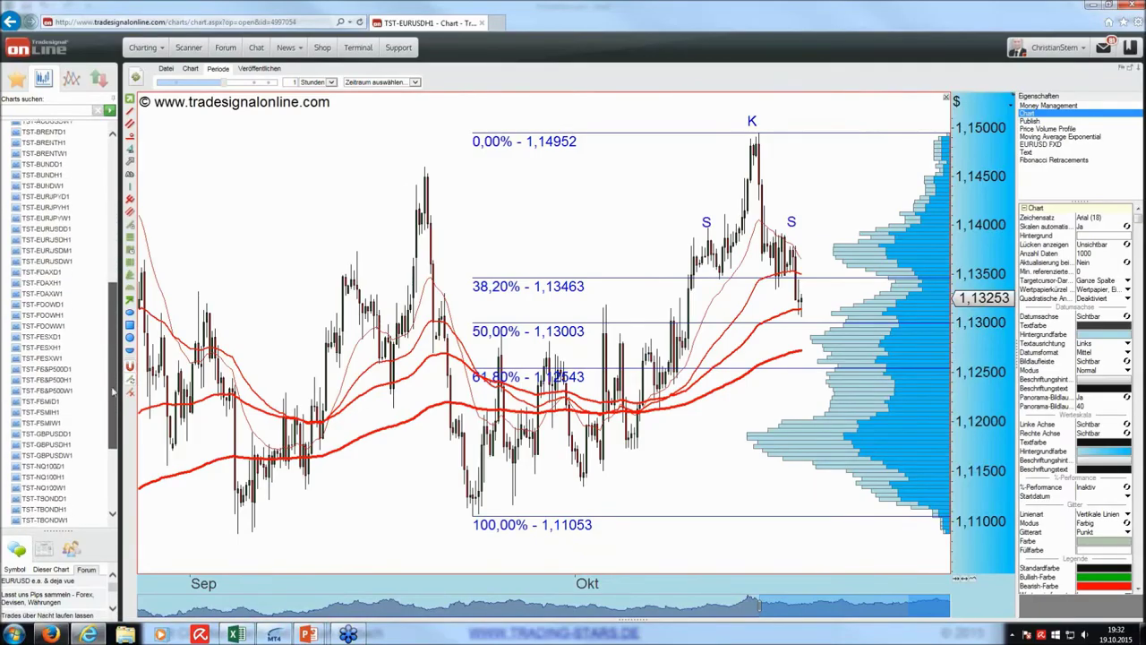
{"action": "left_click", "coordinate": [52, 405]}
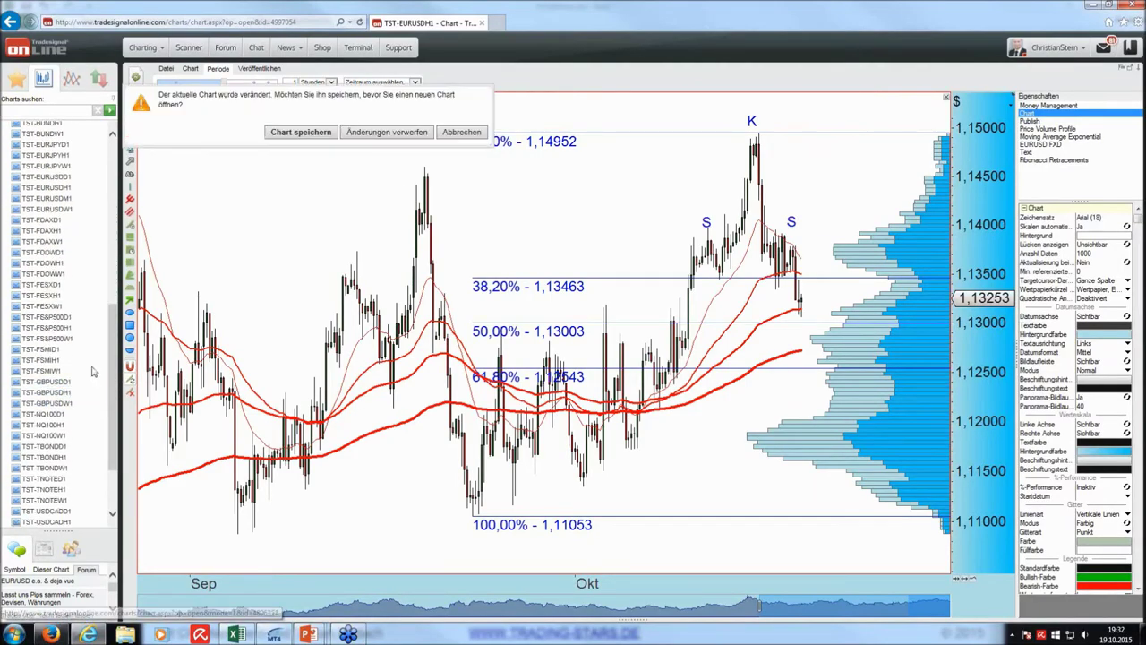
{"action": "left_click", "coordinate": [355, 133]}
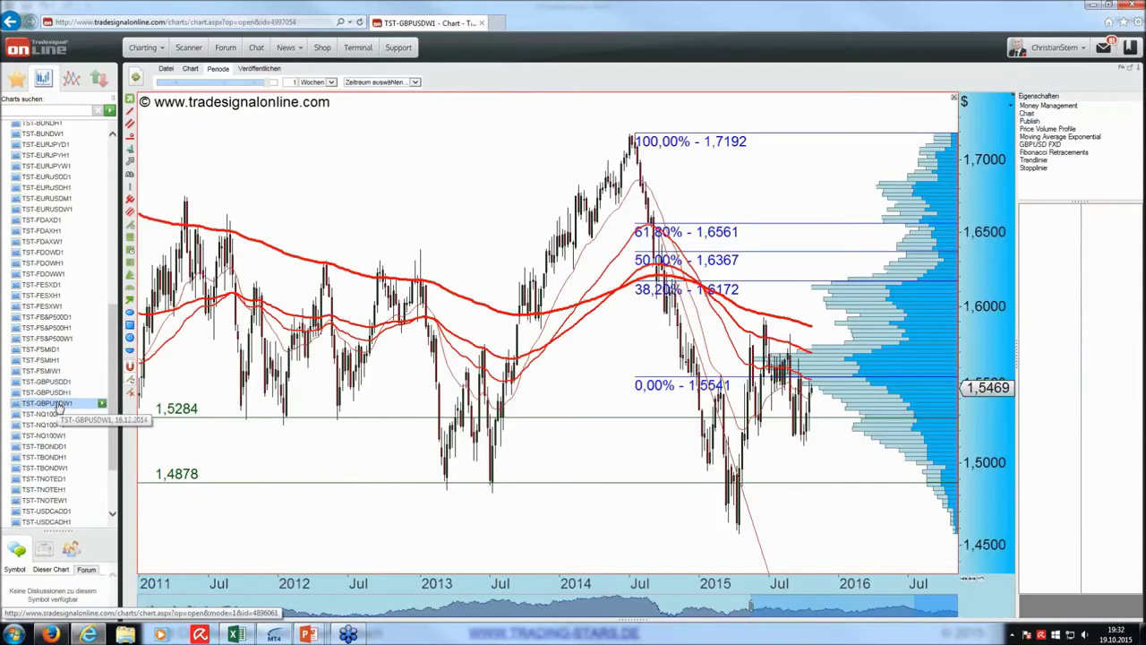
{"action": "left_click", "coordinate": [130, 395]}
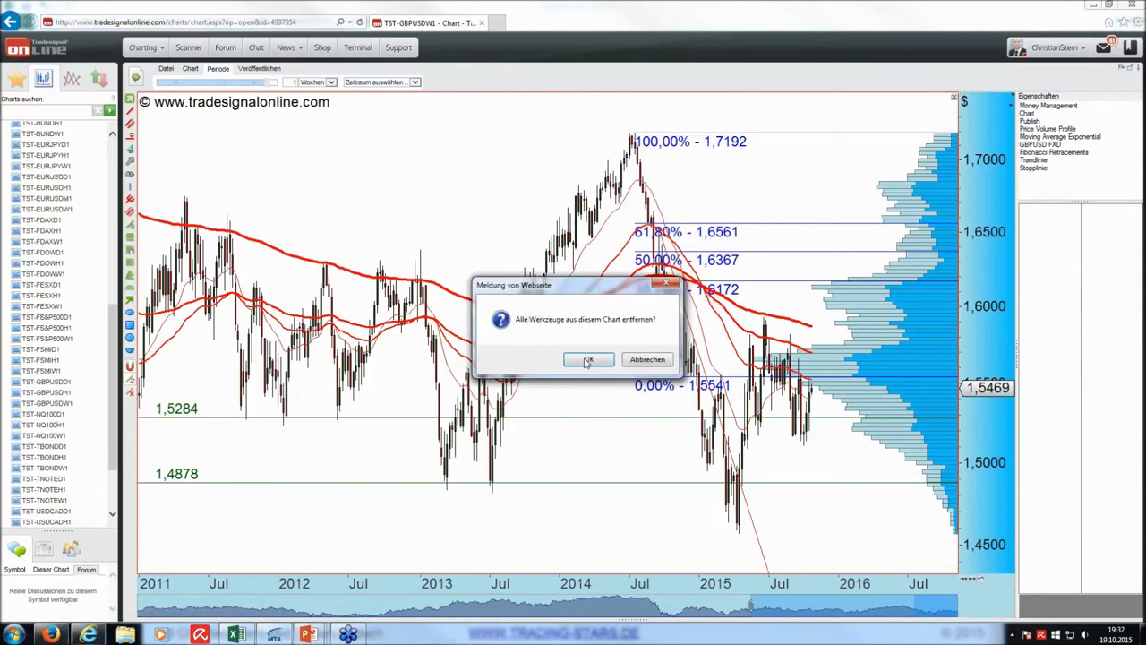
{"action": "left_click", "coordinate": [583, 361]}
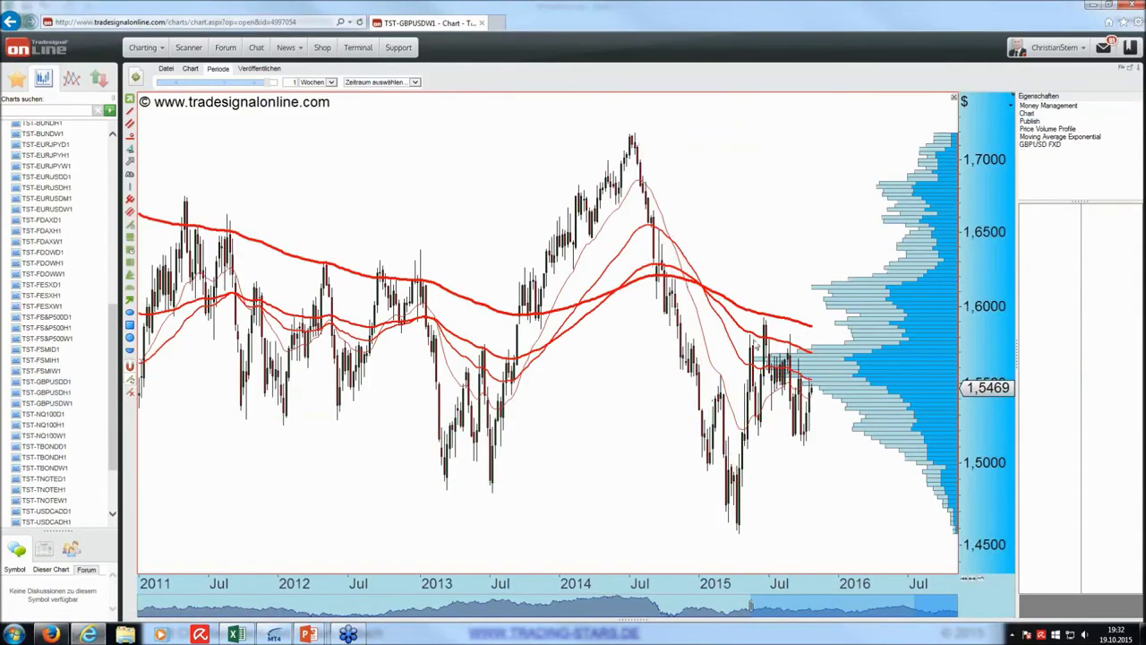
Step: Open the daily GBPUSD chart, discarding the changes to the weekly one, and inspect the data around the latest candles
{"action": "left_click", "coordinate": [54, 381]}
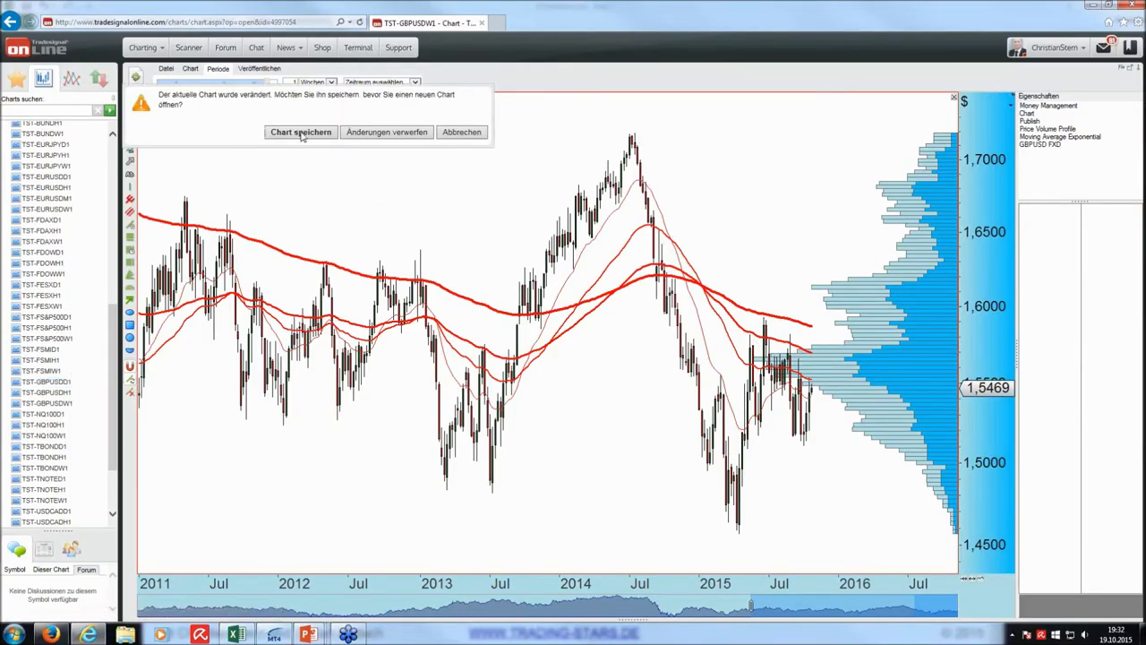
{"action": "left_click", "coordinate": [370, 134]}
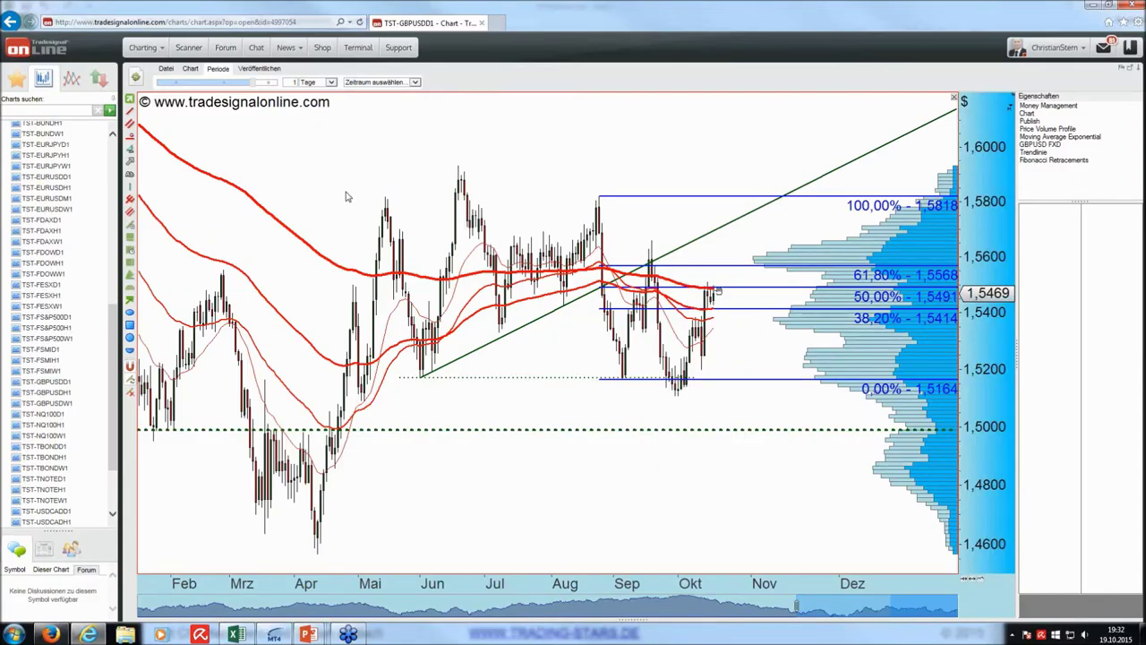
{"action": "left_click", "coordinate": [727, 297]}
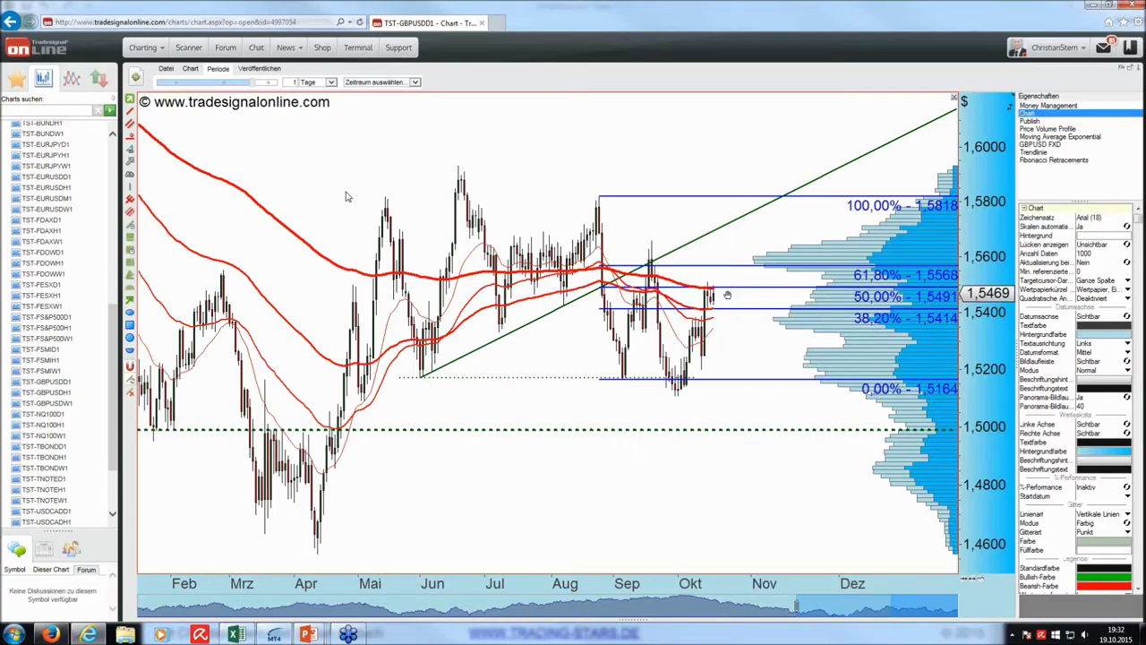
{"action": "mouse_move", "coordinate": [727, 295]}
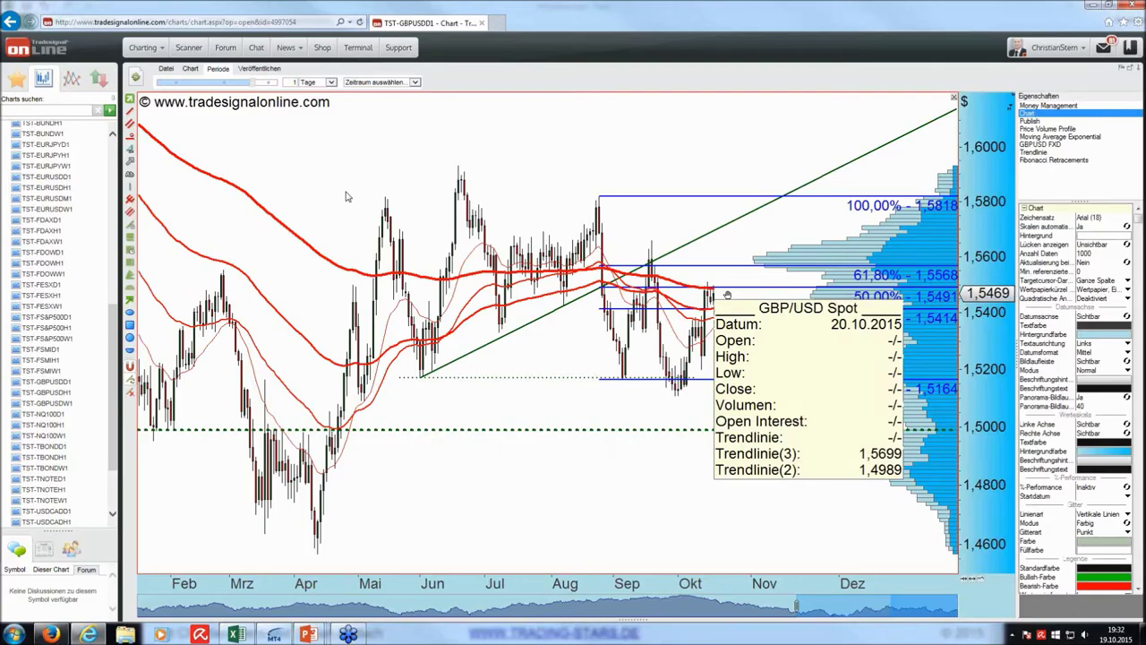
{"action": "left_click", "coordinate": [1054, 144]}
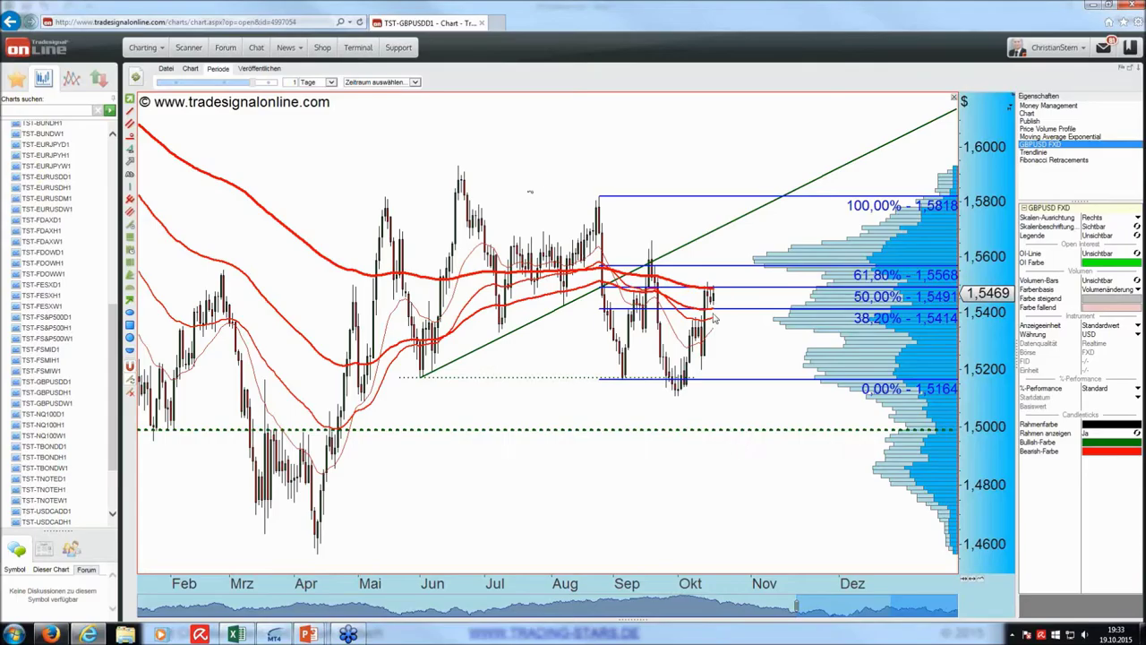
{"action": "left_click", "coordinate": [714, 354]}
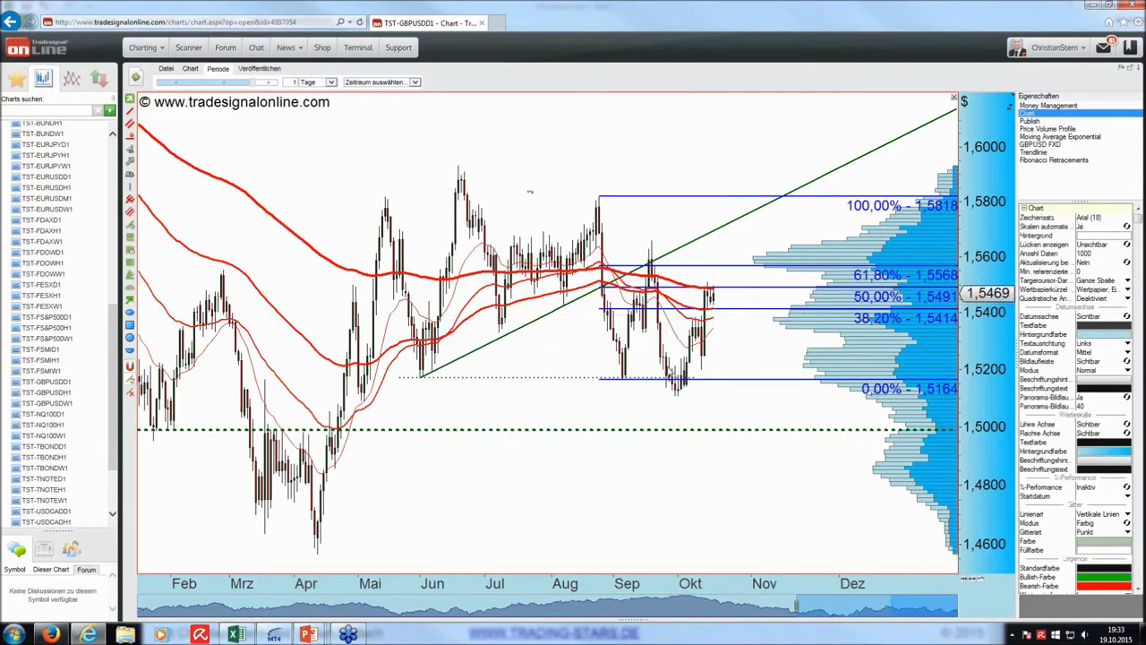
Step: Move the 0% anchor of the GBPUSD Fibonacci retracement down to the low at 1.5108 at the start of October
{"action": "left_click", "coordinate": [644, 381]}
{"action": "left_click_drag", "start_coordinate": [627, 380], "coordinate": [685, 395]}
{"action": "left_click", "coordinate": [736, 371]}
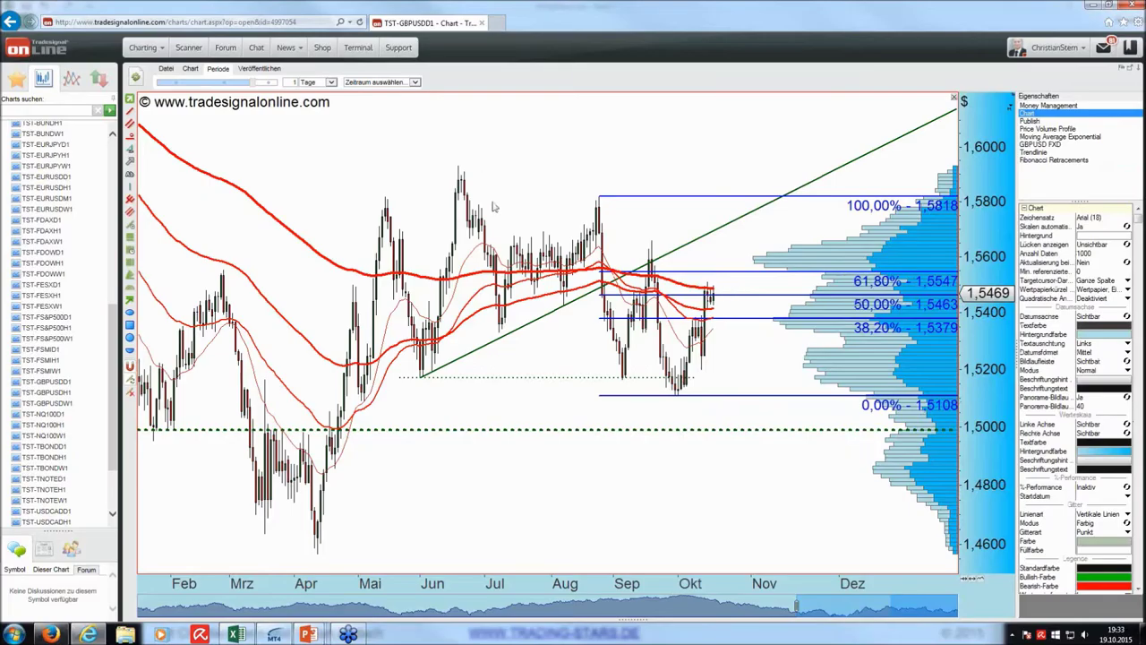
Step: Inspect price levels near the latest GBPUSD candles, around the 61.8% retracement and up to about 1.5660
{"action": "left_click", "coordinate": [751, 279]}
{"action": "left_click", "coordinate": [731, 281]}
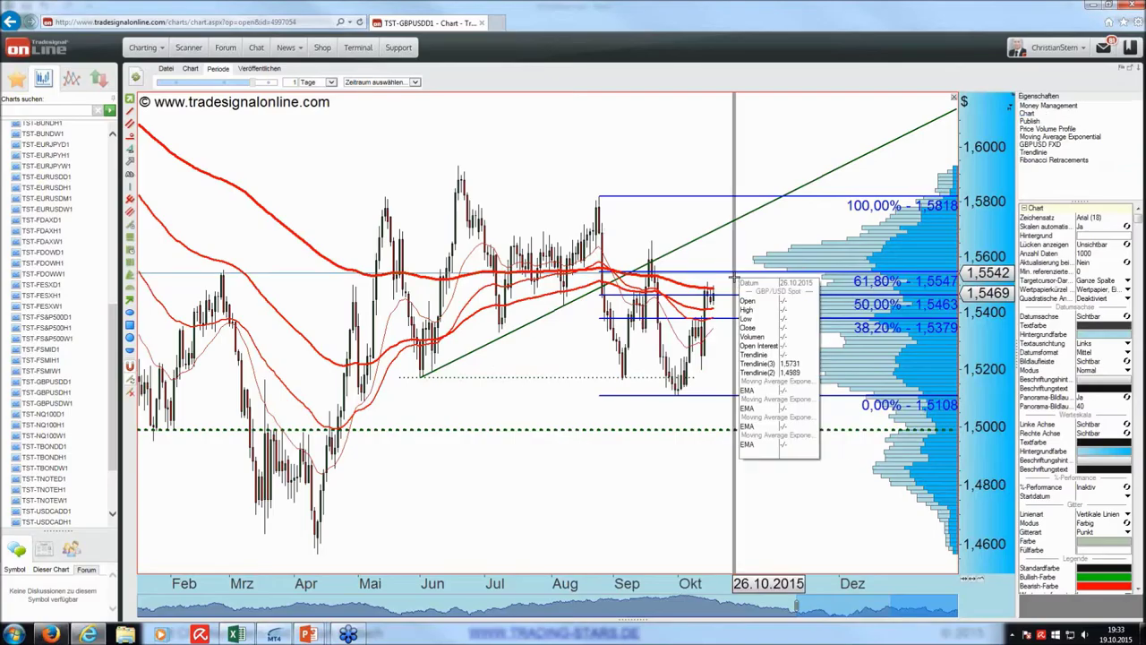
{"action": "left_click", "coordinate": [725, 299]}
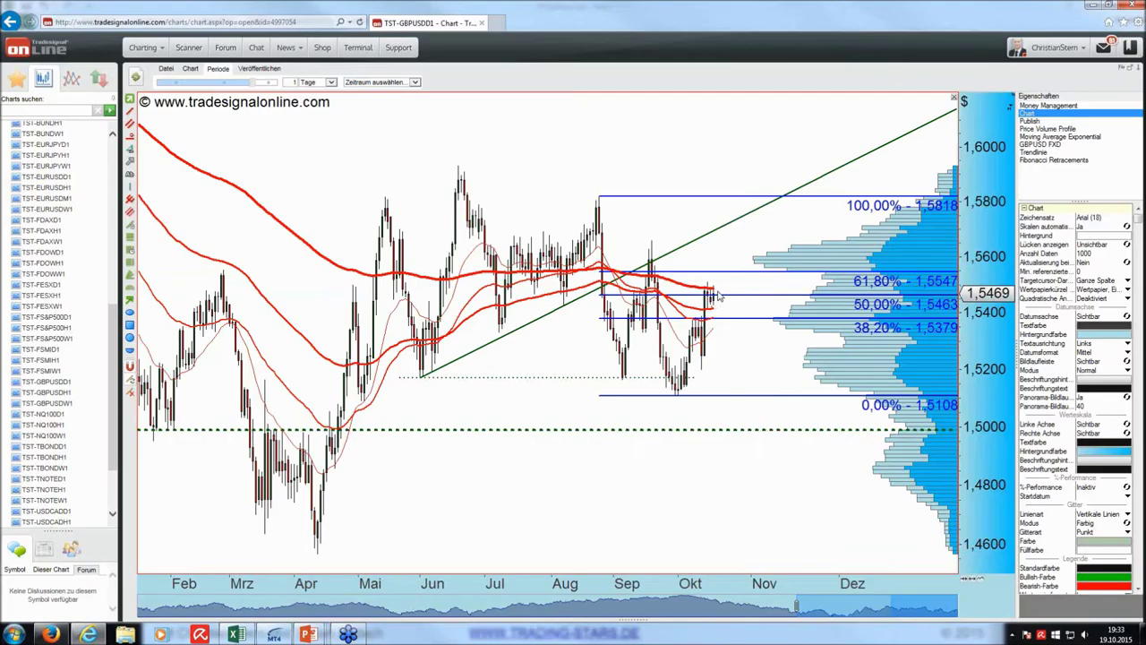
{"action": "left_click_drag", "start_coordinate": [717, 298], "coordinate": [707, 240]}
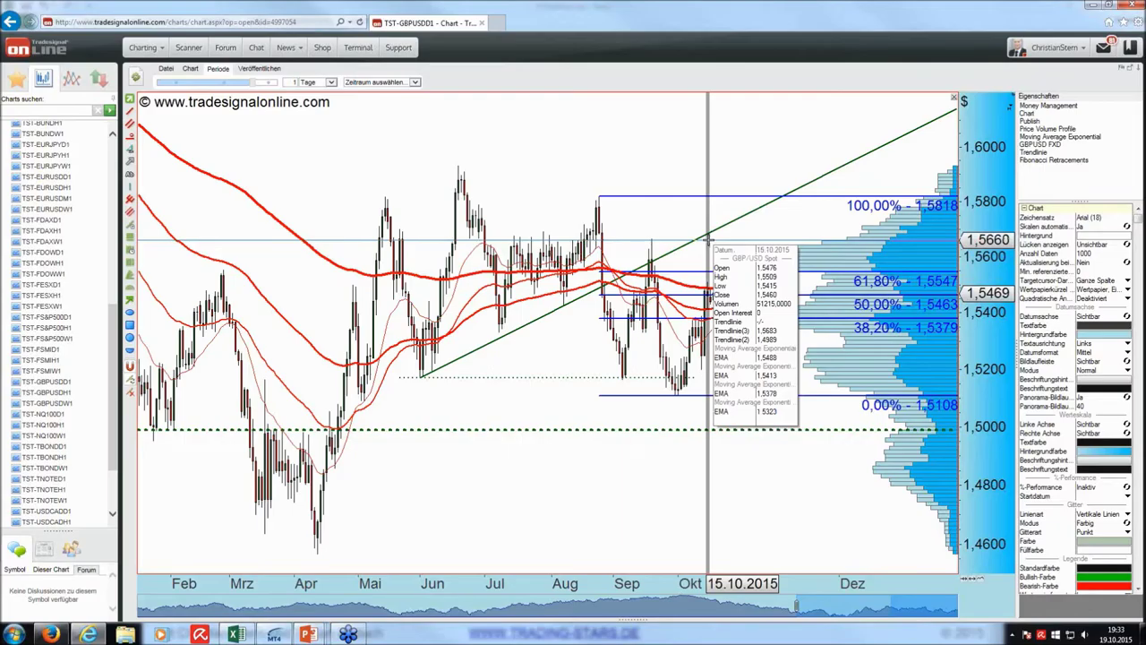
{"action": "left_click_drag", "start_coordinate": [708, 240], "coordinate": [709, 244]}
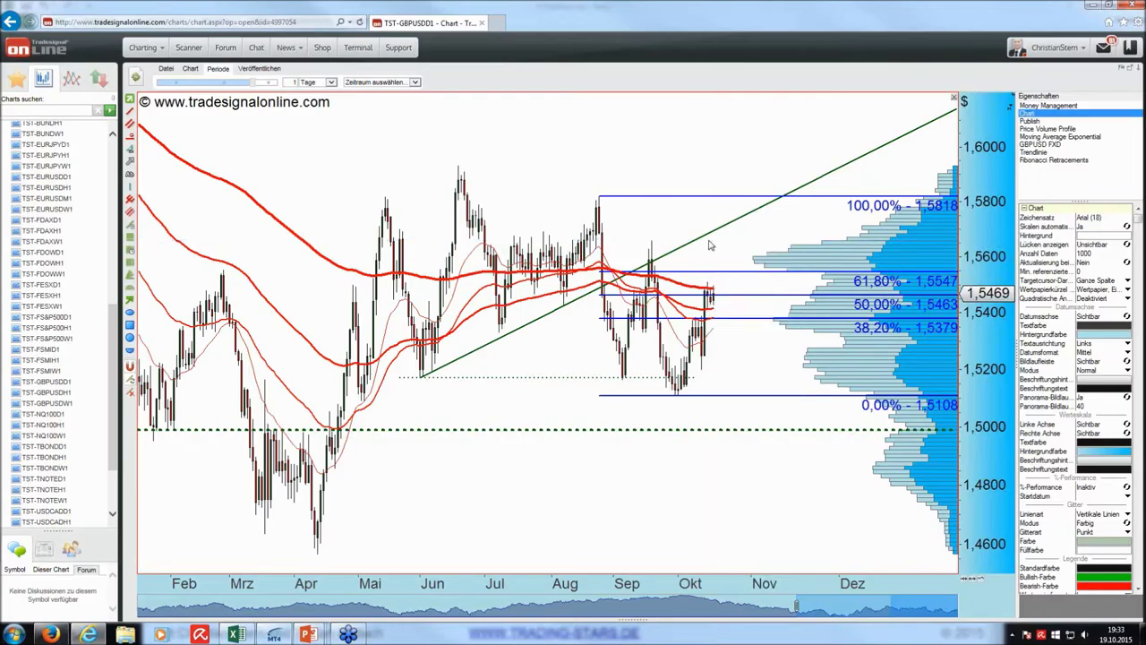
Step: Draw a black arrow of line thickness 4 from just below the latest GBPUSD candles down to about 1.47
{"action": "left_click_drag", "start_coordinate": [722, 311], "coordinate": [805, 508]}
{"action": "left_click", "coordinate": [1093, 253]}
{"action": "type", "text": "4"}
{"action": "key", "text": "Return"}
{"action": "left_click", "coordinate": [1111, 326]}
{"action": "left_click", "coordinate": [1097, 339]}
{"action": "left_click", "coordinate": [809, 336]}
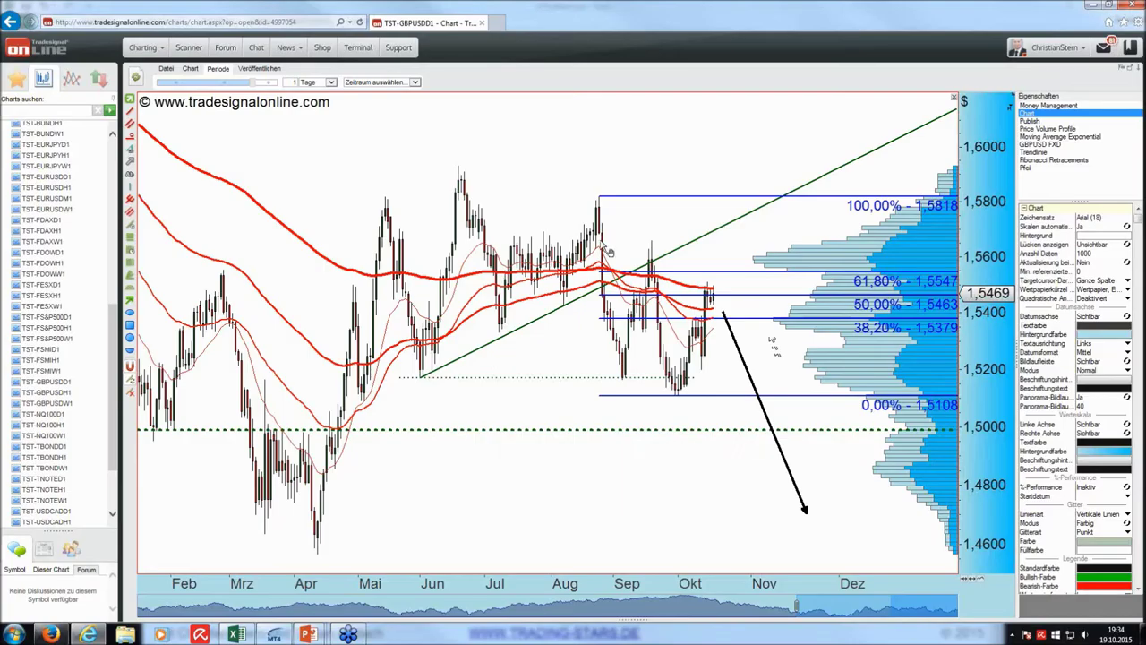
Step: Draw a rectangle from about 1.5469 to 1.5684 beside the latest GBPUSD candles and shift it slightly towards them
{"action": "left_click", "coordinate": [128, 327]}
{"action": "left_click_drag", "start_coordinate": [717, 295], "coordinate": [799, 235]}
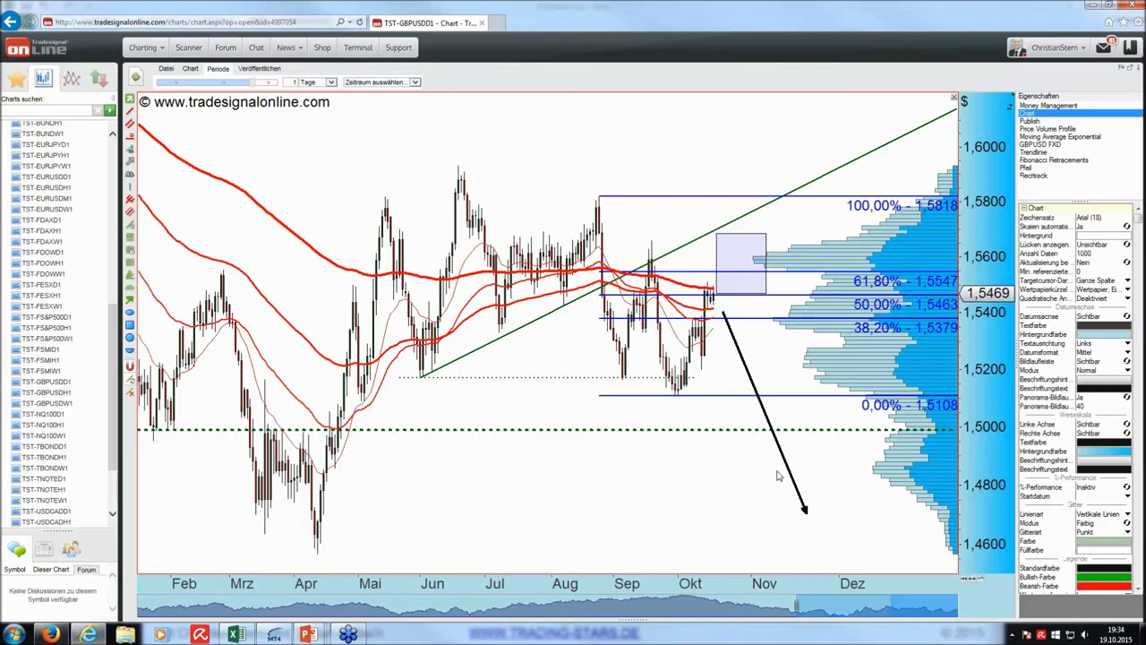
{"action": "left_click", "coordinate": [737, 265]}
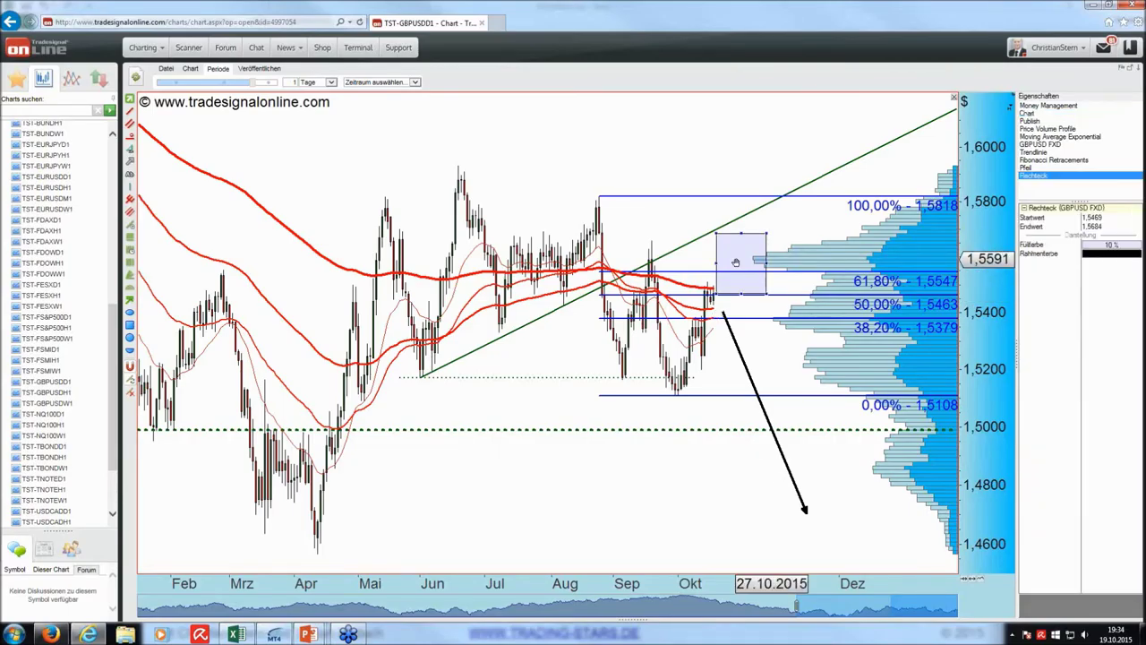
{"action": "left_click", "coordinate": [779, 242]}
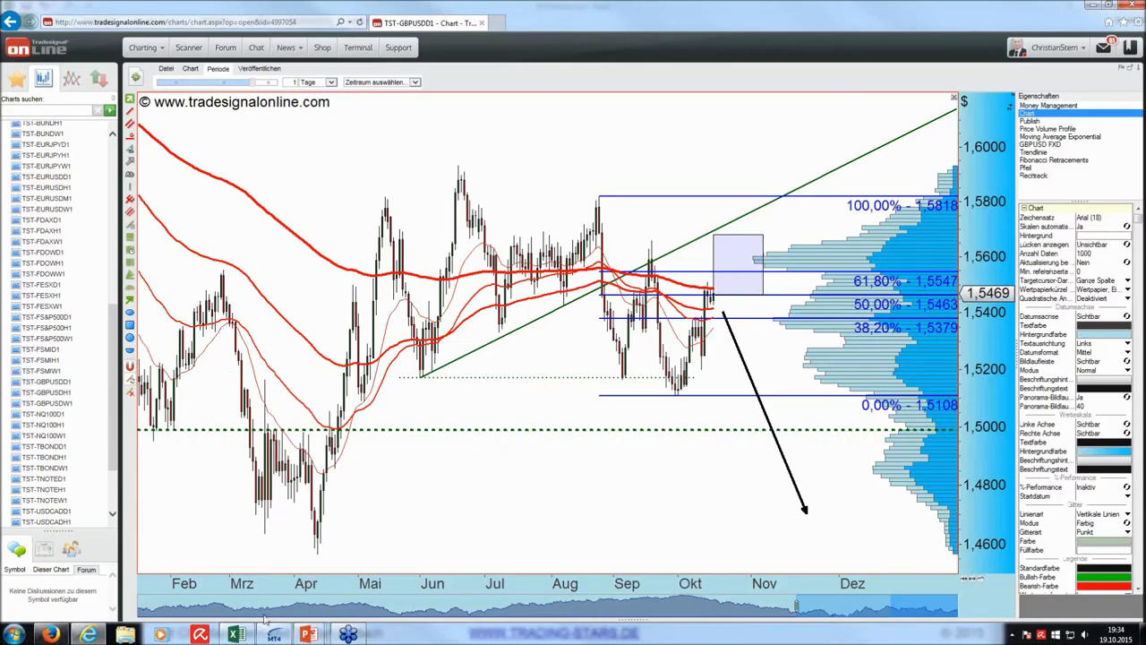
Step: Review the GBP/USD and AUD/USD rows of the trading matrix in Excel
{"action": "left_click", "coordinate": [235, 634]}
{"action": "left_click", "coordinate": [313, 436]}
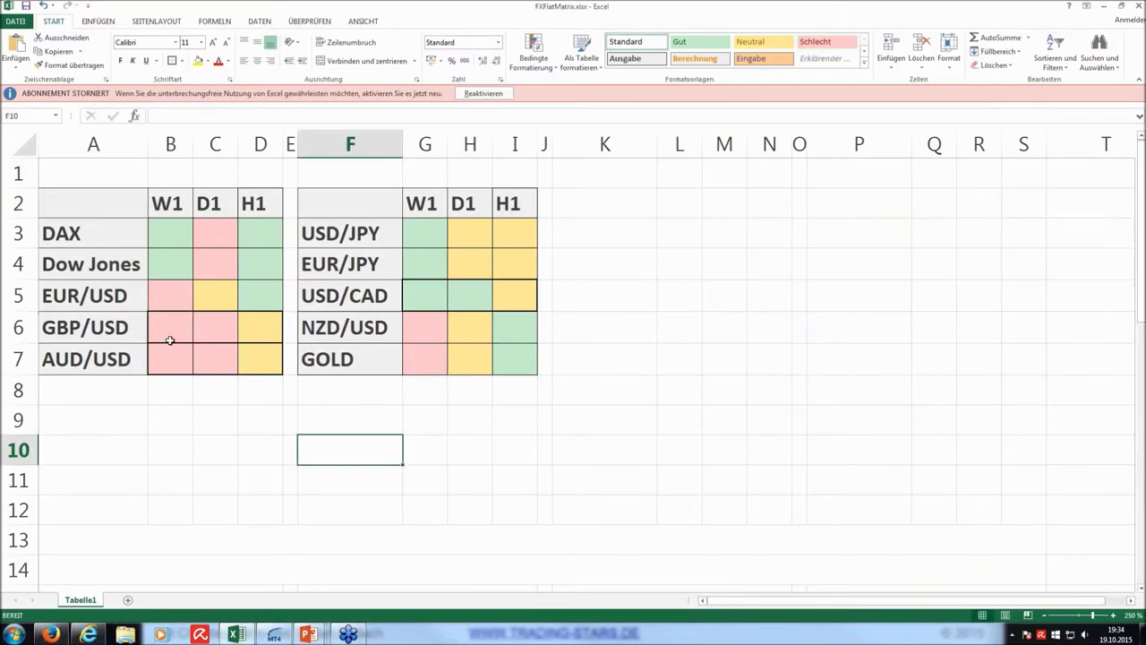
{"action": "left_click", "coordinate": [278, 414]}
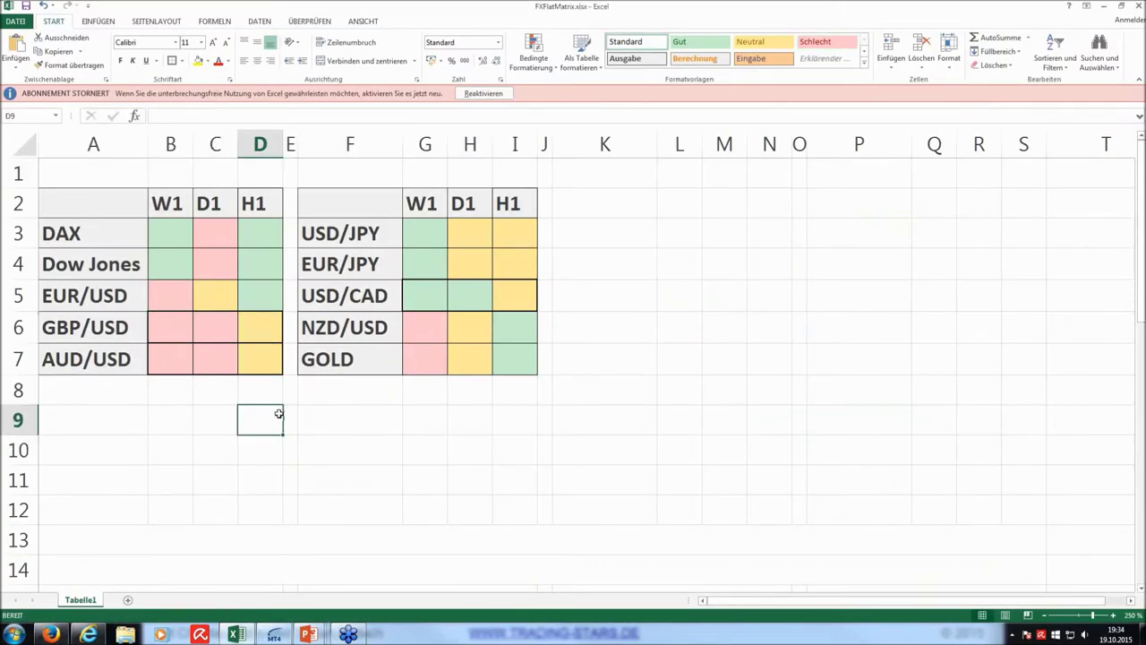
Step: Switch to Tradesignal Online, open the weekly AUDUSD chart and remove all drawing tools from it
{"action": "left_click", "coordinate": [88, 634]}
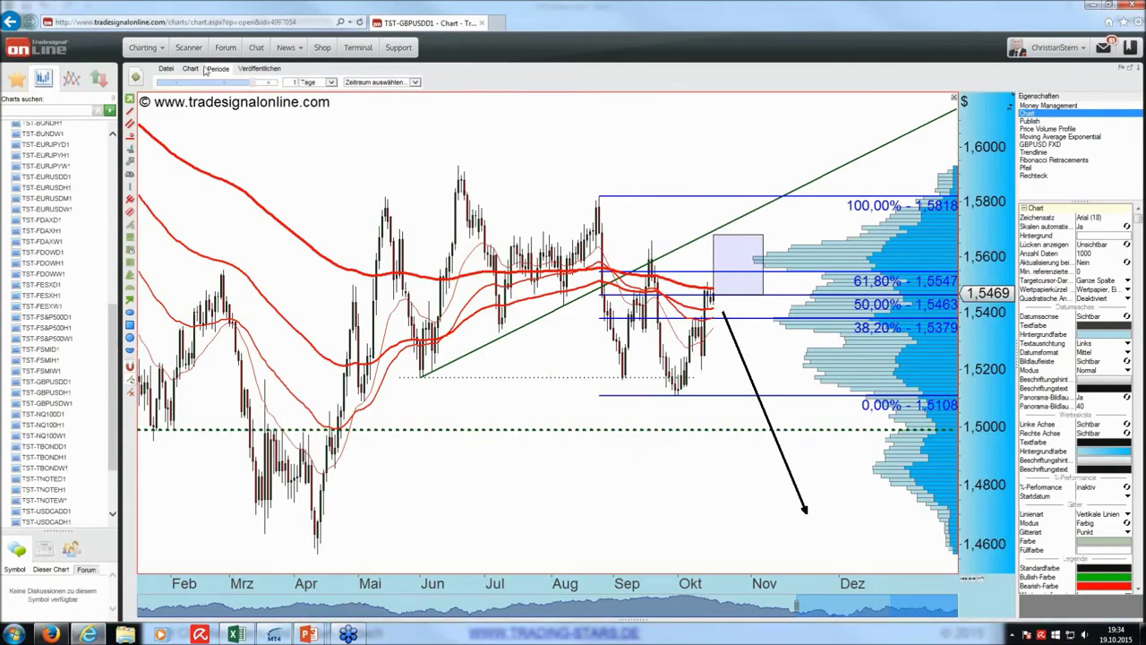
{"action": "left_click", "coordinate": [166, 69]}
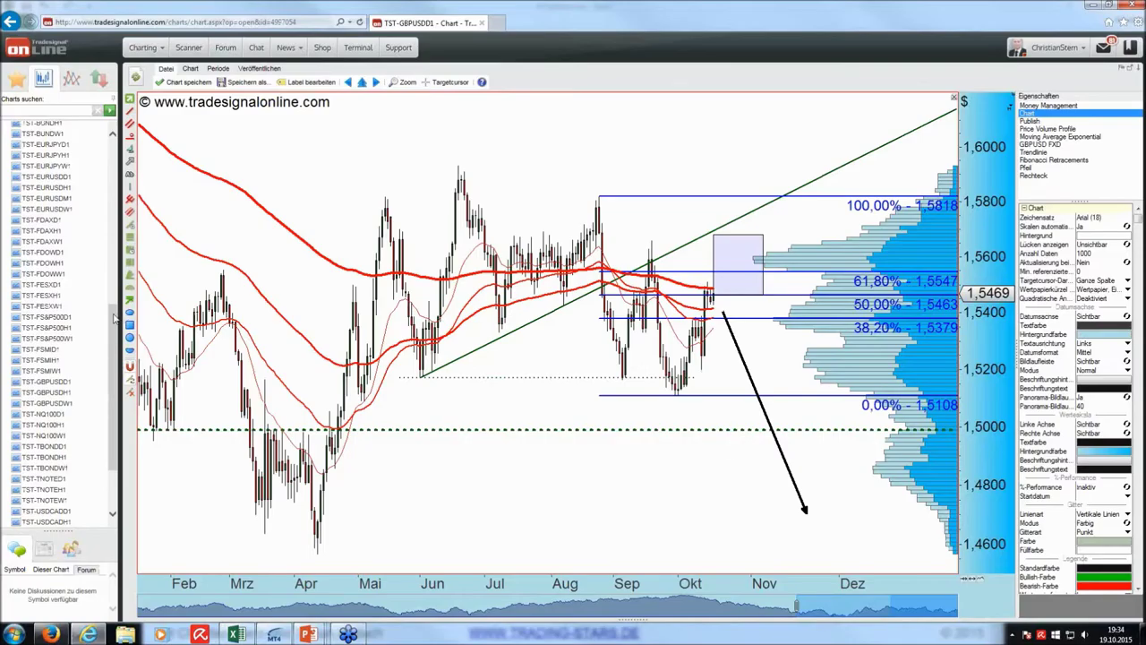
{"action": "scroll", "coordinate": [117, 318], "scroll_direction": "up", "scroll_amount": 6}
{"action": "left_click", "coordinate": [63, 252]}
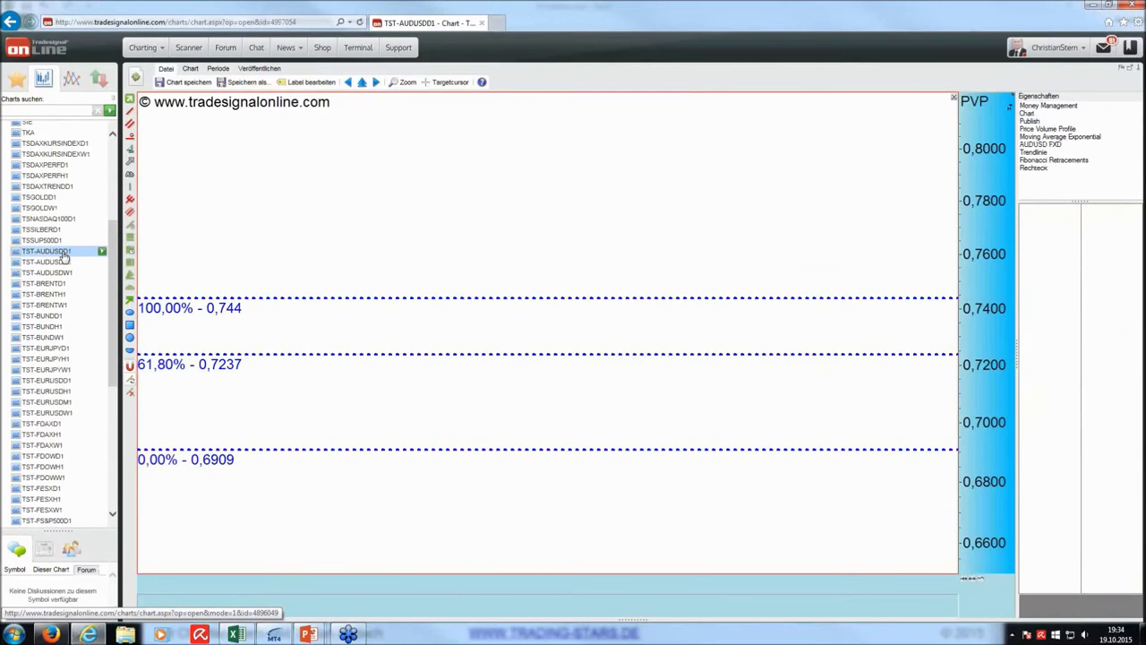
{"action": "left_click", "coordinate": [60, 274]}
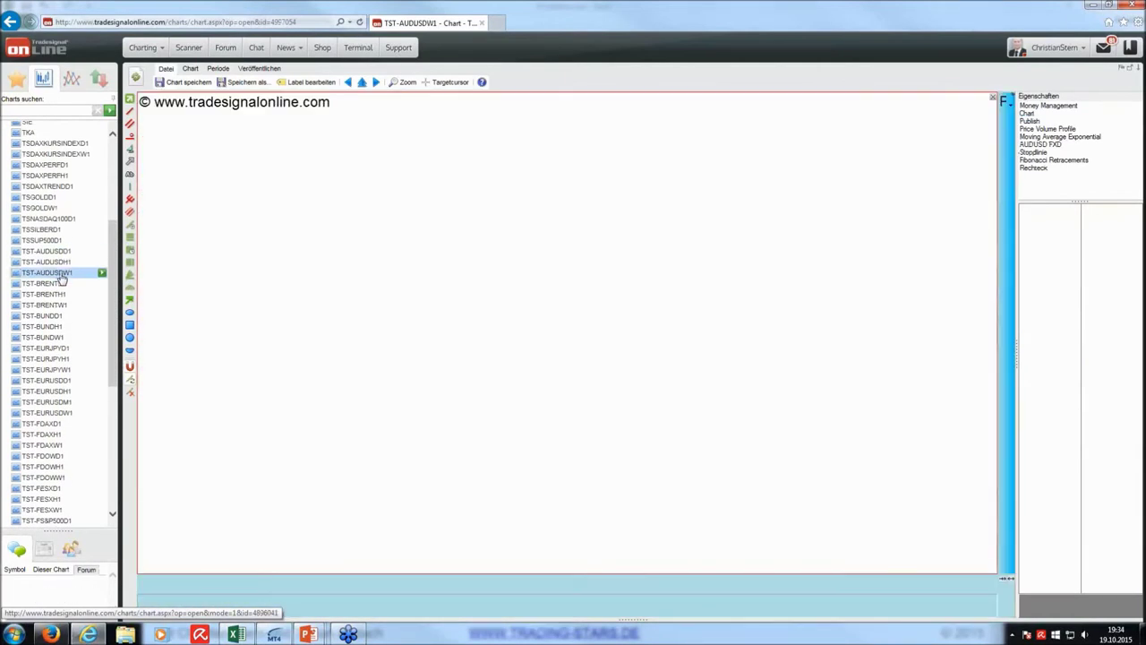
{"action": "left_click", "coordinate": [135, 408]}
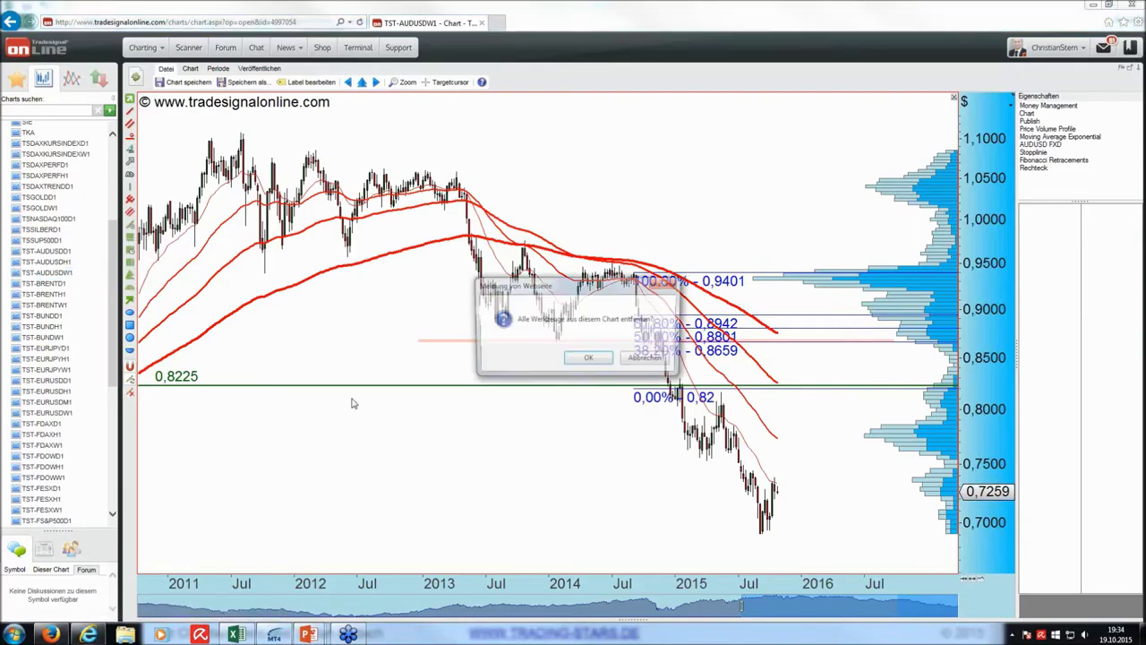
{"action": "left_click", "coordinate": [582, 361]}
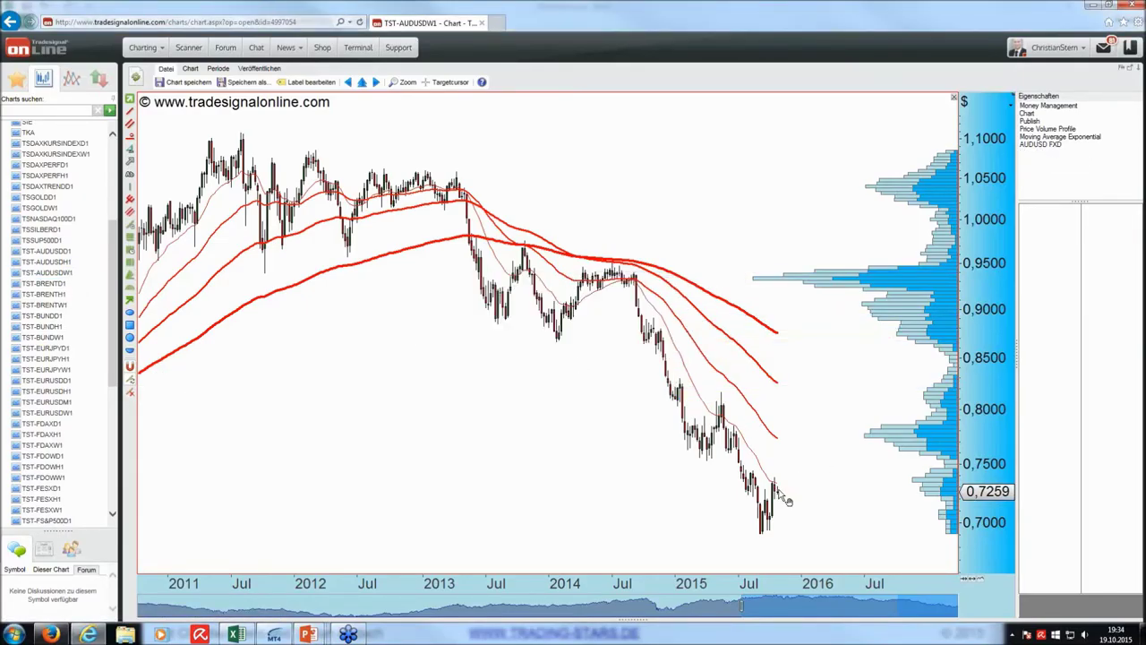
Step: Open the daily AUDUSD chart, discarding the changes to the weekly one, and examine the October price action near the 61.8% retracement
{"action": "left_click", "coordinate": [52, 262]}
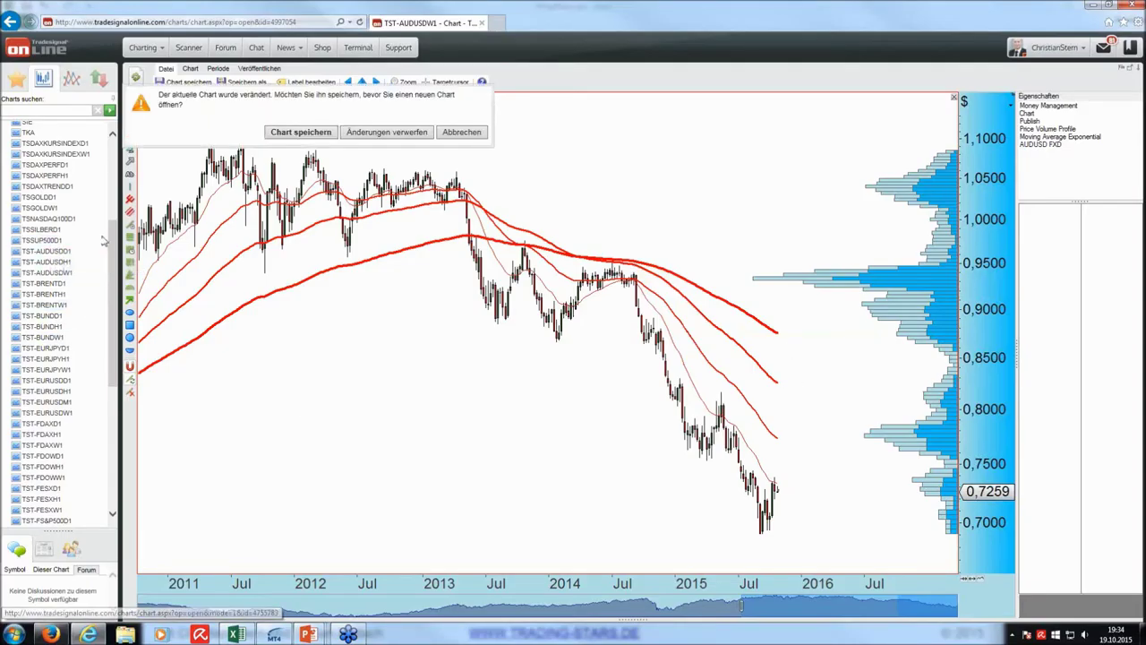
{"action": "left_click", "coordinate": [361, 132]}
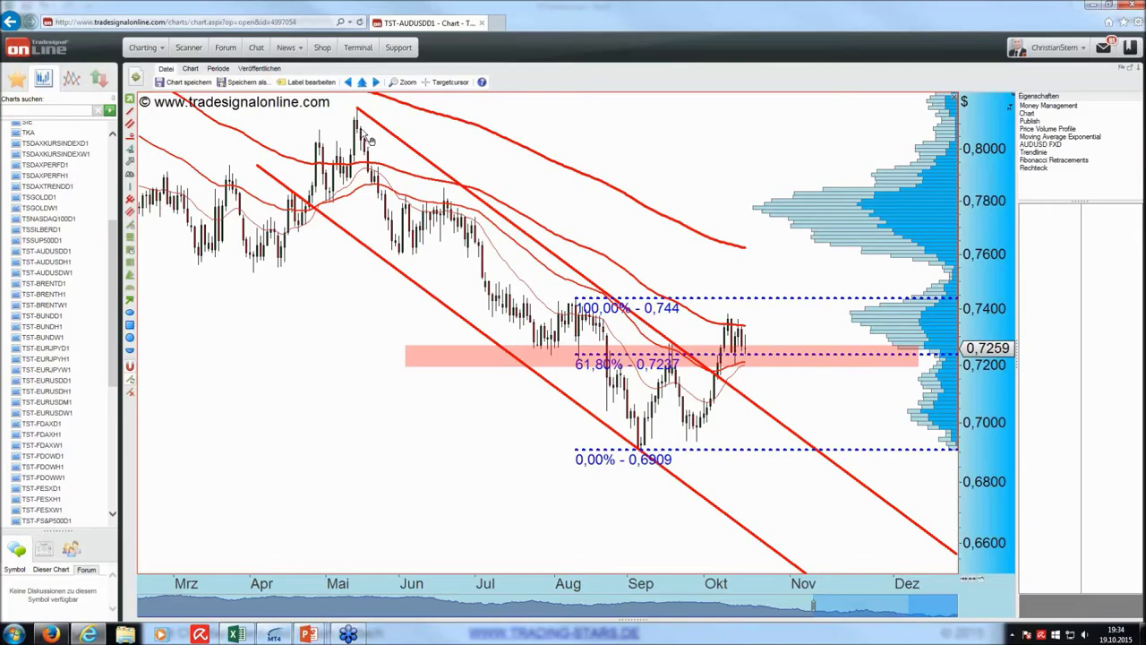
{"action": "left_click_drag", "start_coordinate": [732, 418], "coordinate": [792, 406]}
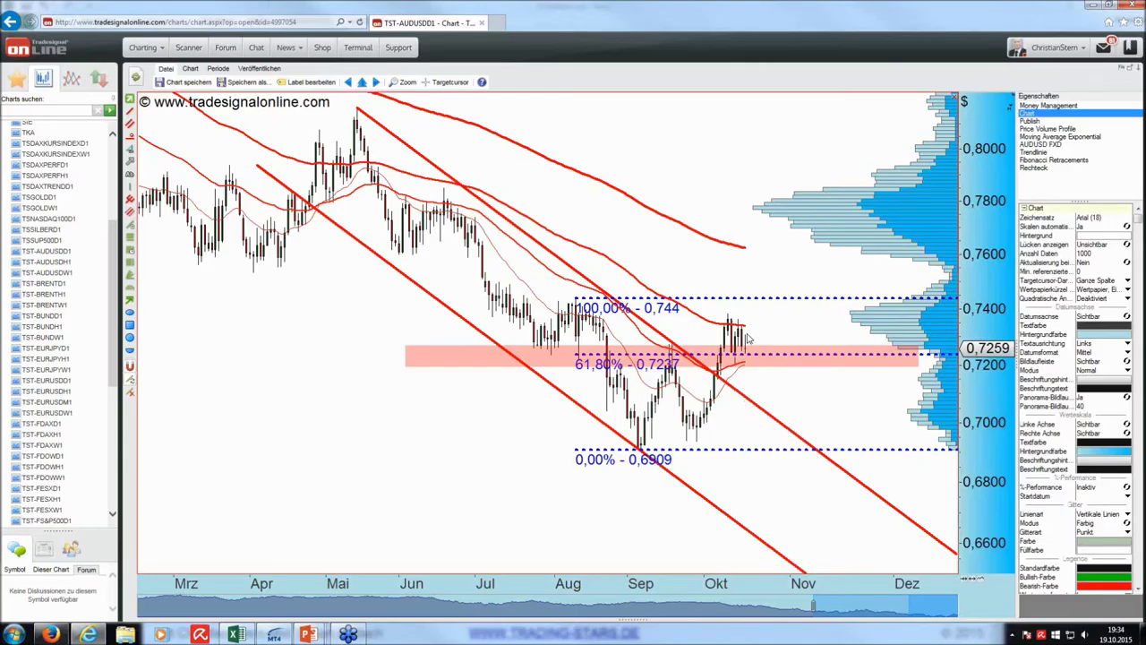
{"action": "mouse_move", "coordinate": [749, 330]}
{"action": "left_mouse_down"}
{"action": "mouse_move", "coordinate": [632, 420]}
{"action": "mouse_move", "coordinate": [729, 340]}
{"action": "left_mouse_up"}
{"action": "left_click_drag", "start_coordinate": [758, 376], "coordinate": [770, 440]}
{"action": "left_click_drag", "start_coordinate": [727, 432], "coordinate": [766, 464]}
Step: Switch the AUDUSD chart to a 1-hour period and refit its price scale
{"action": "left_click", "coordinate": [219, 69]}
{"action": "left_click", "coordinate": [324, 81]}
{"action": "left_click", "coordinate": [313, 74]}
{"action": "double_click", "coordinate": [1003, 300]}
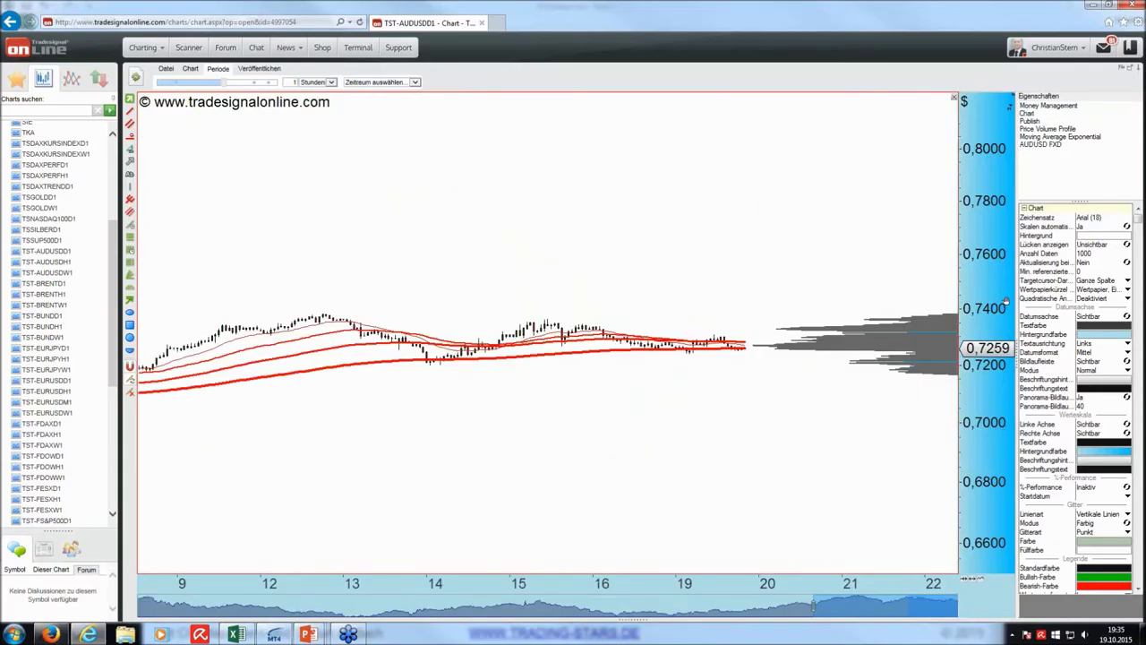
Step: Extend the hourly AUDUSD chart back to about 5 October and inspect the price data at the 14 October low
{"action": "right_click", "coordinate": [755, 308]}
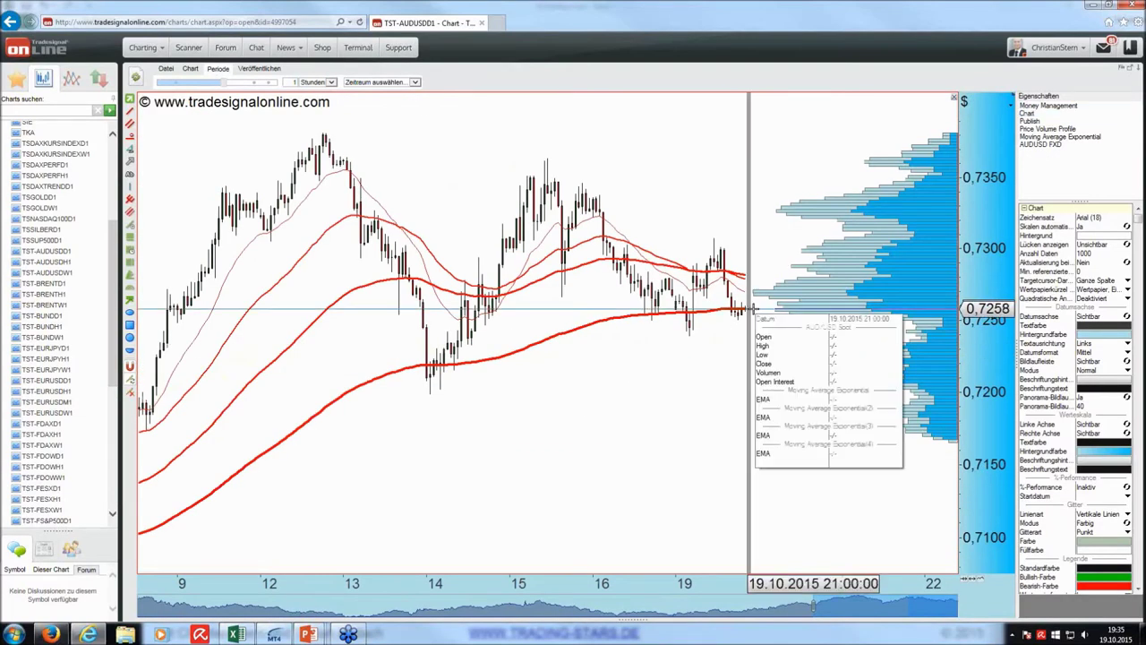
{"action": "left_click", "coordinate": [827, 576]}
{"action": "left_click_drag", "start_coordinate": [816, 608], "coordinate": [732, 607]}
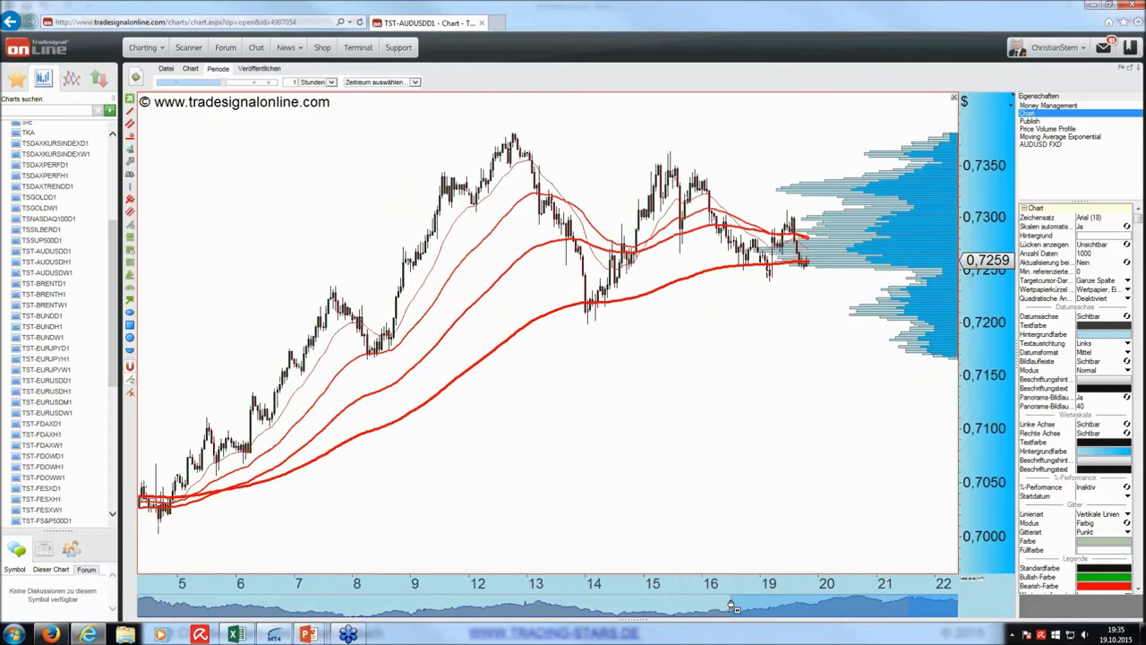
{"action": "left_click", "coordinate": [588, 327]}
{"action": "left_click_drag", "start_coordinate": [589, 328], "coordinate": [588, 328]}
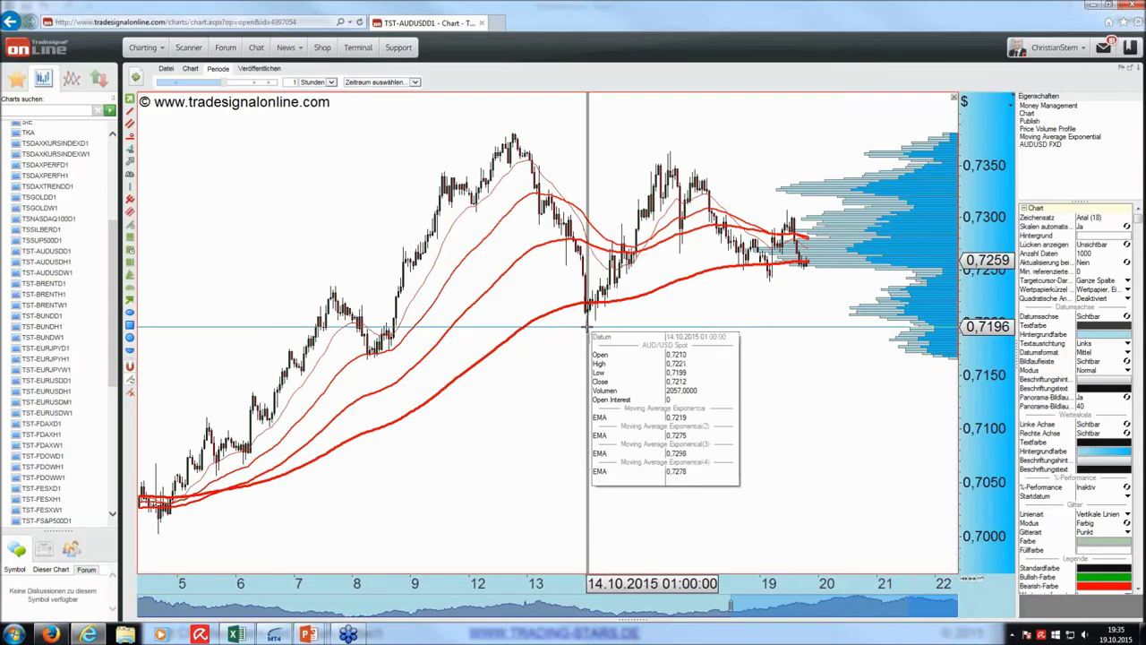
{"action": "left_click_drag", "start_coordinate": [589, 328], "coordinate": [603, 332]}
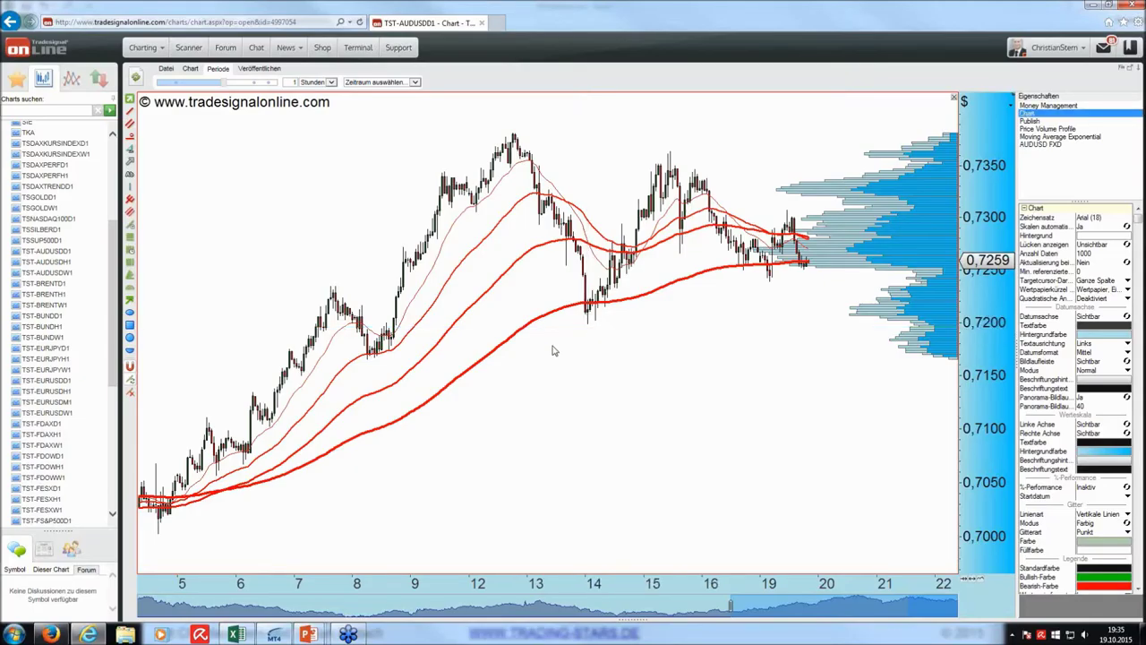
Step: Switch to the Excel trading matrix and review the W1, D1 and H1 ratings of GBP/USD and AUD/USD
{"action": "left_click", "coordinate": [233, 634]}
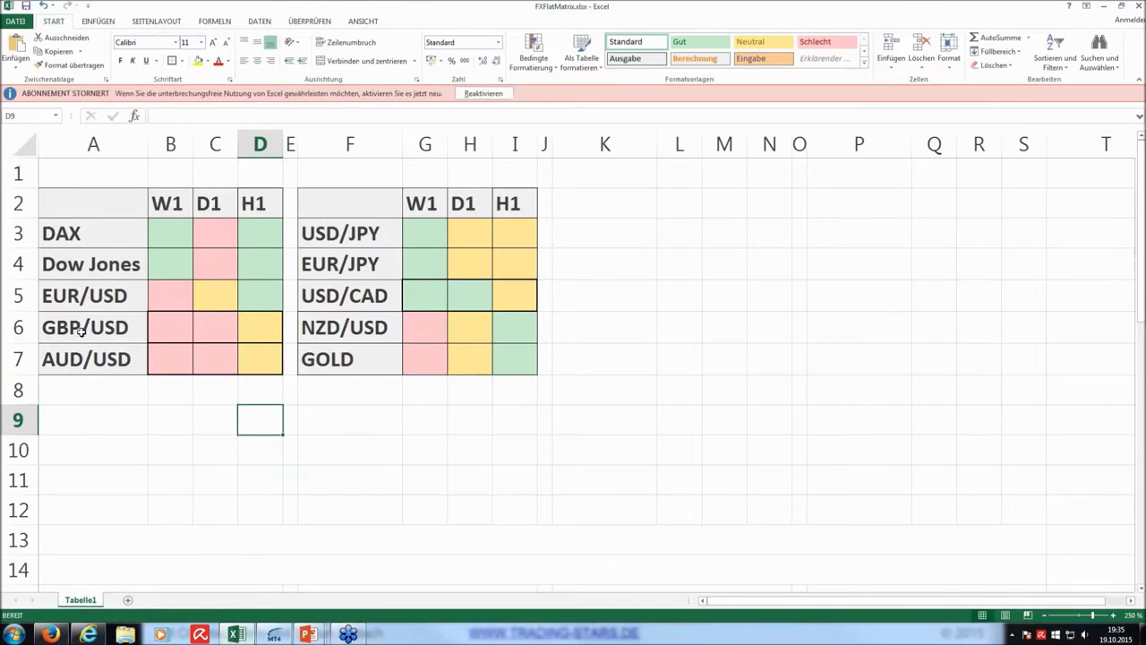
{"action": "left_click_drag", "start_coordinate": [152, 328], "coordinate": [256, 326]}
{"action": "left_click", "coordinate": [219, 414]}
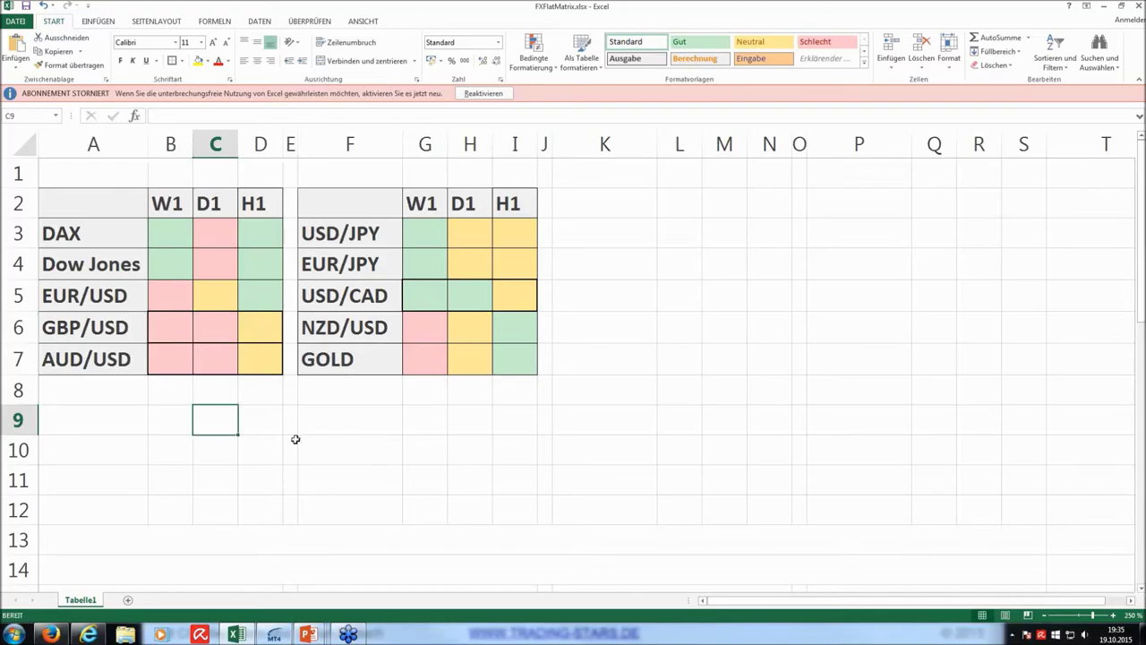
{"action": "key", "text": "Down"}
{"action": "key", "text": "Right"}
{"action": "key", "text": "Right"}
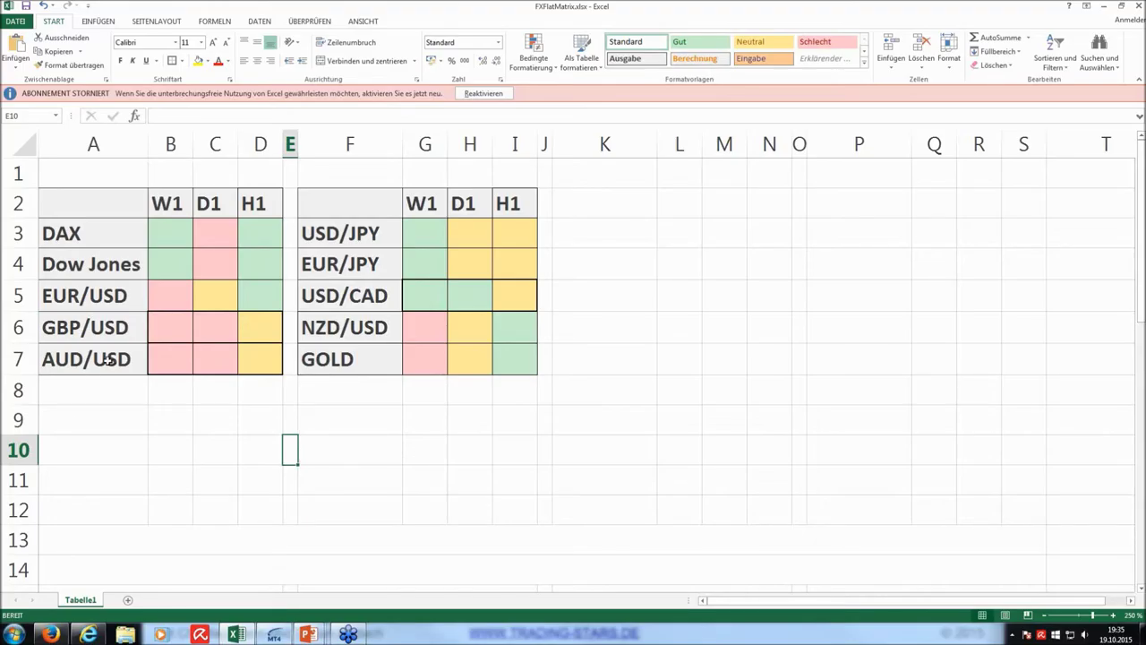
{"action": "left_click", "coordinate": [773, 357]}
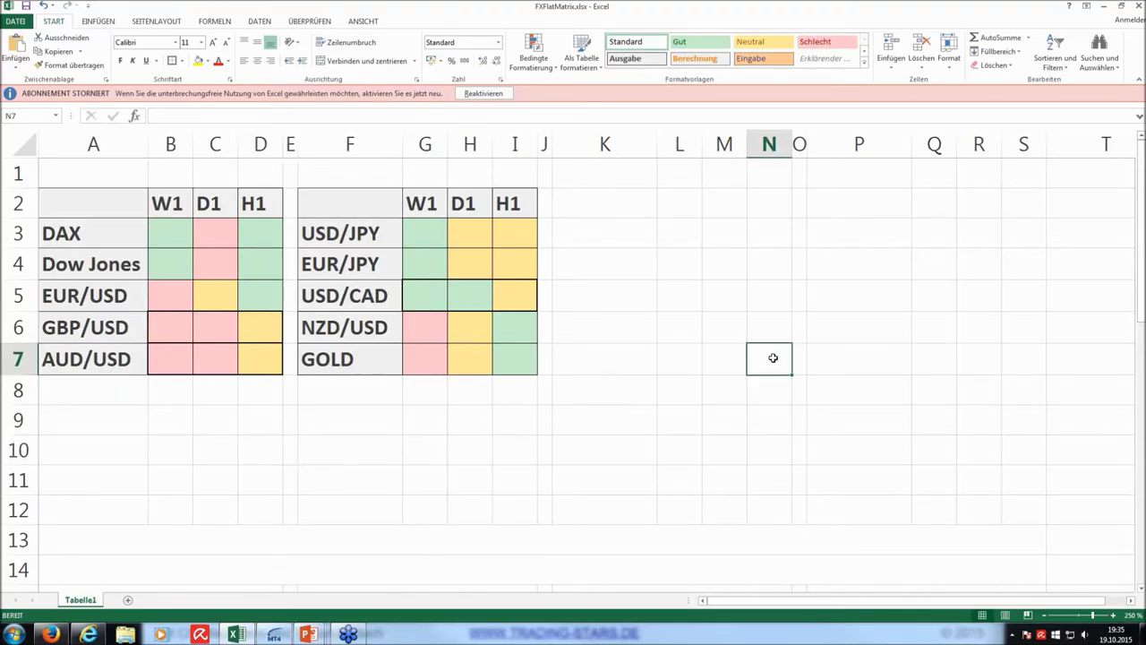
{"action": "left_click_drag", "start_coordinate": [840, 276], "coordinate": [846, 295]}
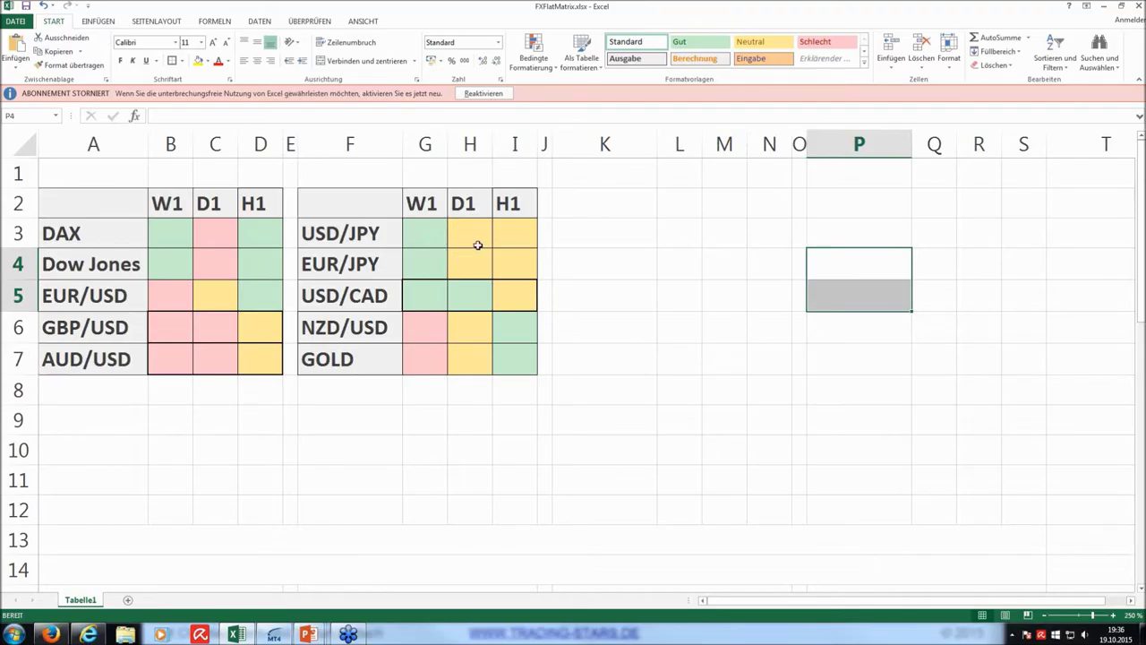
Step: Review the D1 and H1 ratings of USD/JPY and EUR/JPY and the full USD/CAD row of the matrix
{"action": "left_click_drag", "start_coordinate": [477, 235], "coordinate": [506, 257]}
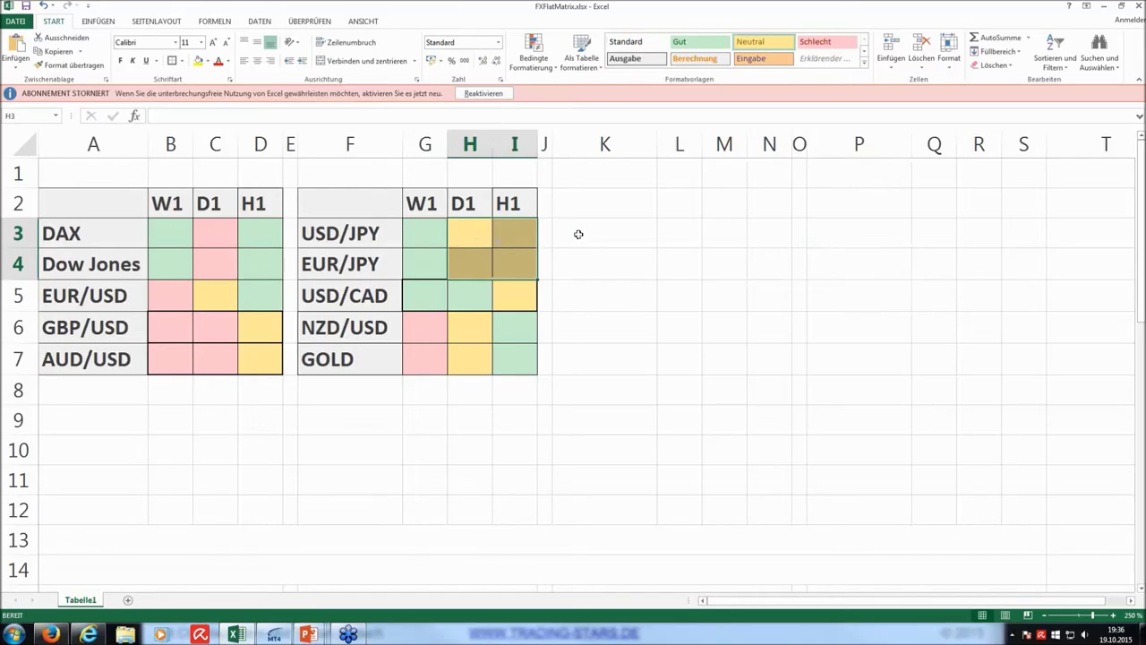
{"action": "left_click", "coordinate": [628, 288]}
{"action": "left_click_drag", "start_coordinate": [443, 296], "coordinate": [507, 296]}
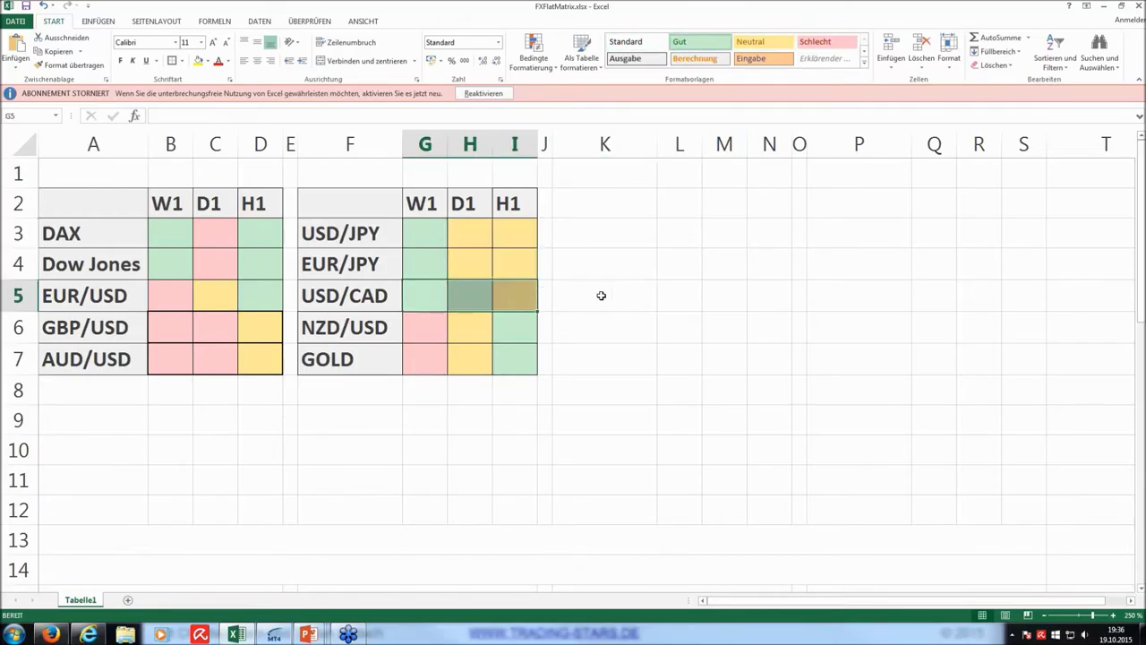
Step: Switch to Tradesignal Online and open the weekly USDCAD chart, discarding the changes to the AUDUSD chart
{"action": "left_click", "coordinate": [88, 634]}
{"action": "scroll", "coordinate": [63, 403], "scroll_direction": "down", "scroll_amount": 9}
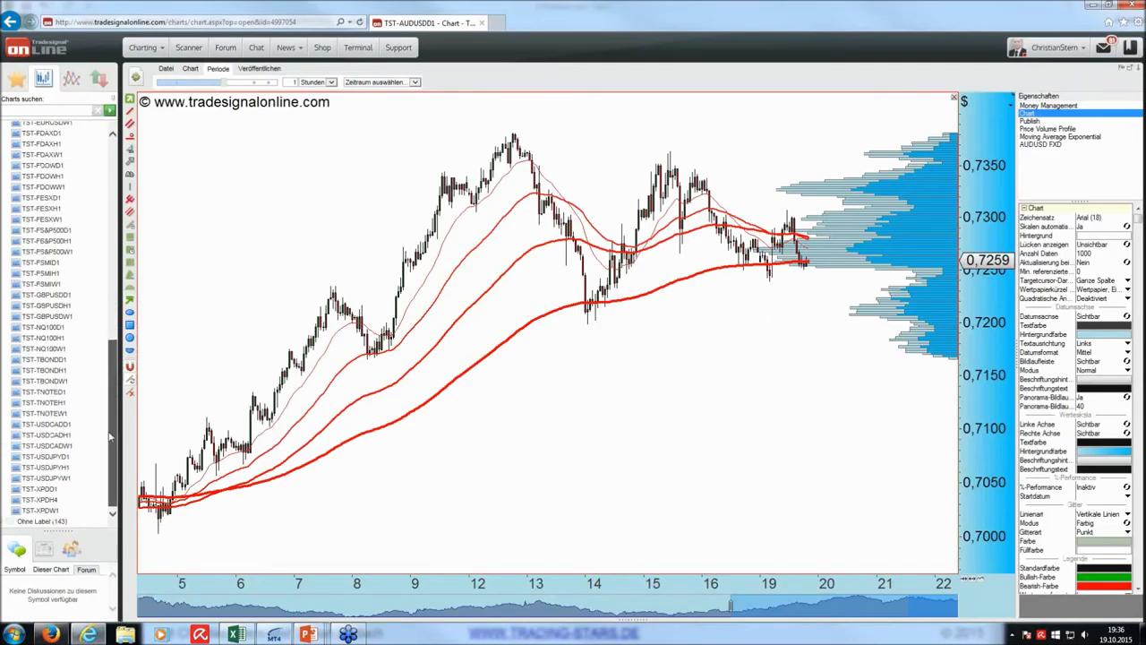
{"action": "double_click", "coordinate": [52, 445]}
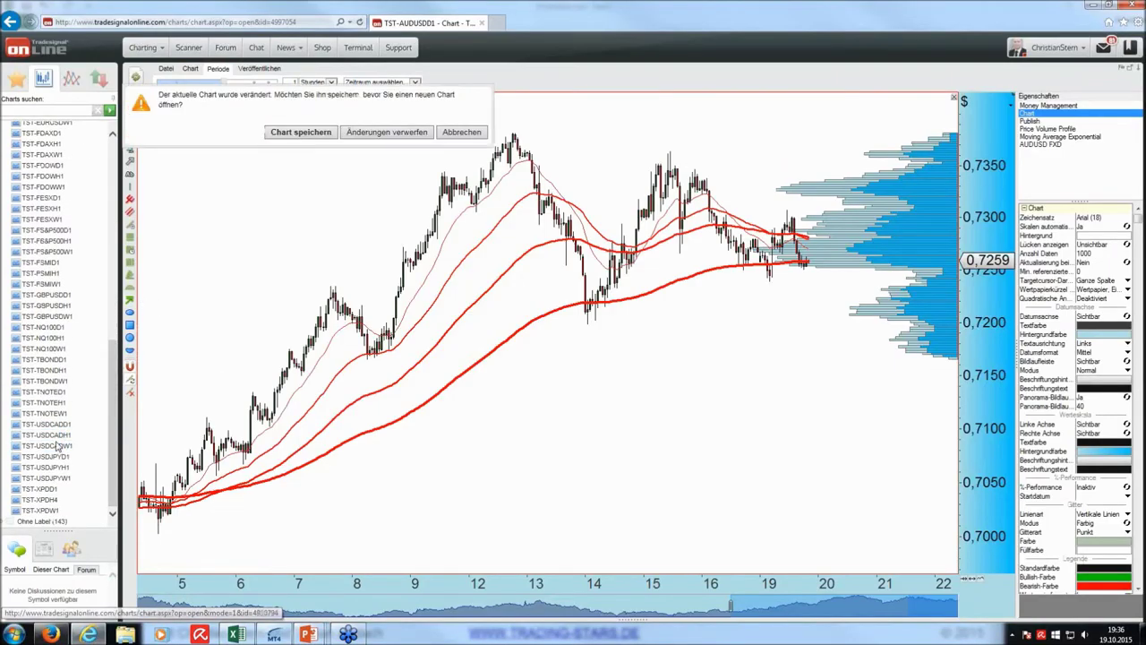
{"action": "left_click", "coordinate": [367, 133]}
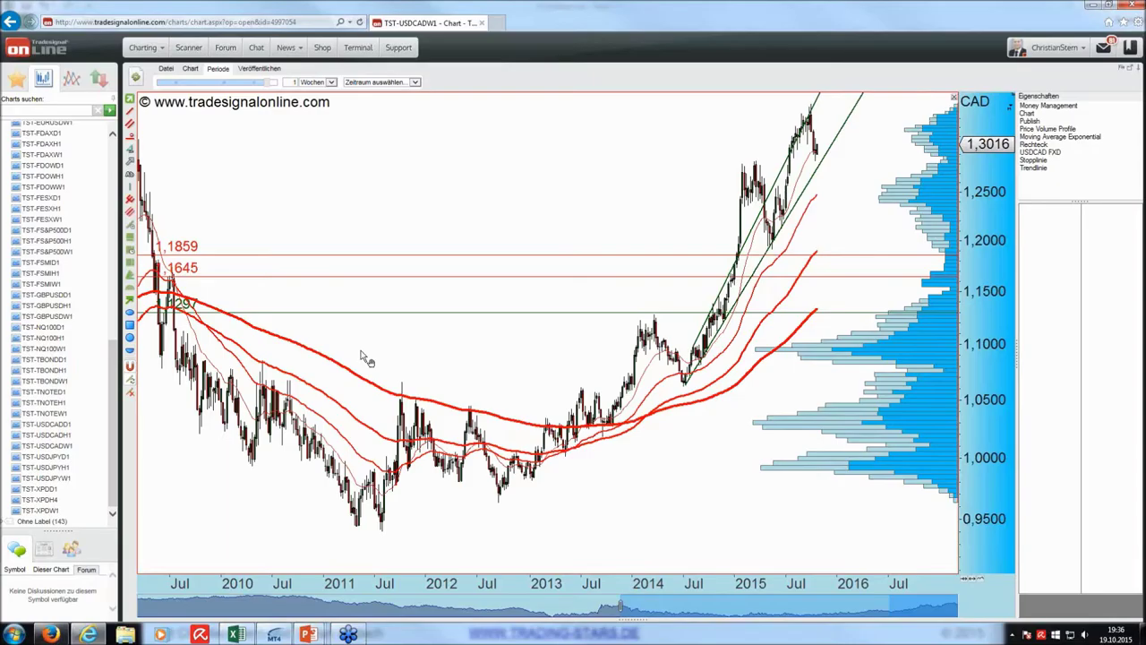
Step: Open the daily USDCAD chart and examine the October candles where price meets the long rising trendline
{"action": "left_click", "coordinate": [50, 426]}
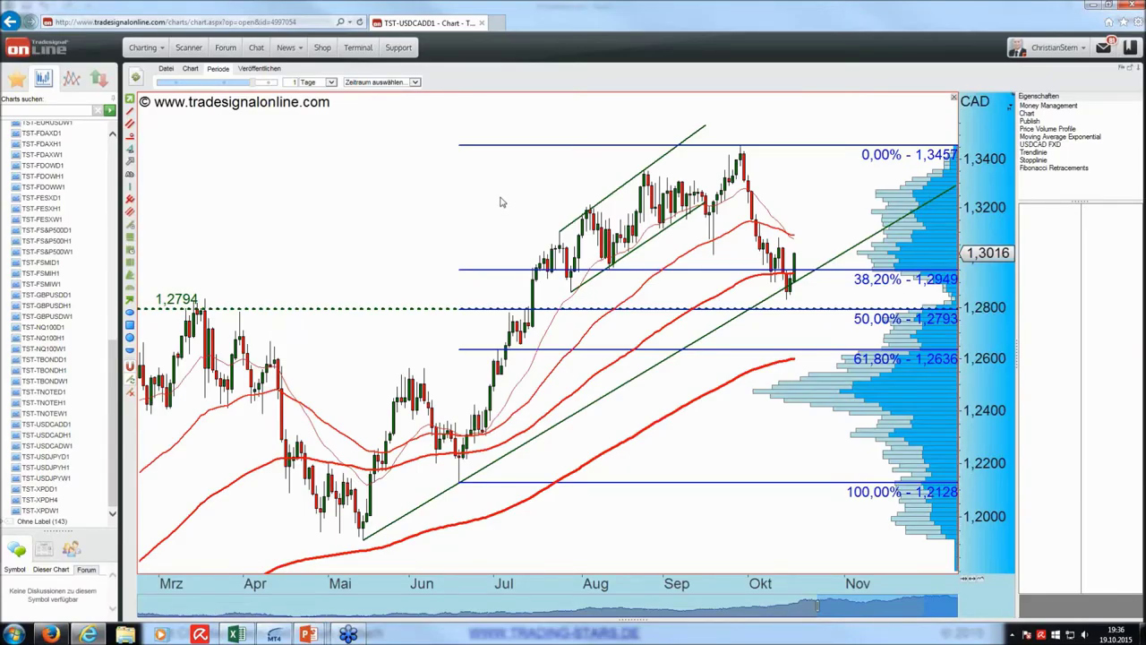
{"action": "left_click", "coordinate": [793, 284]}
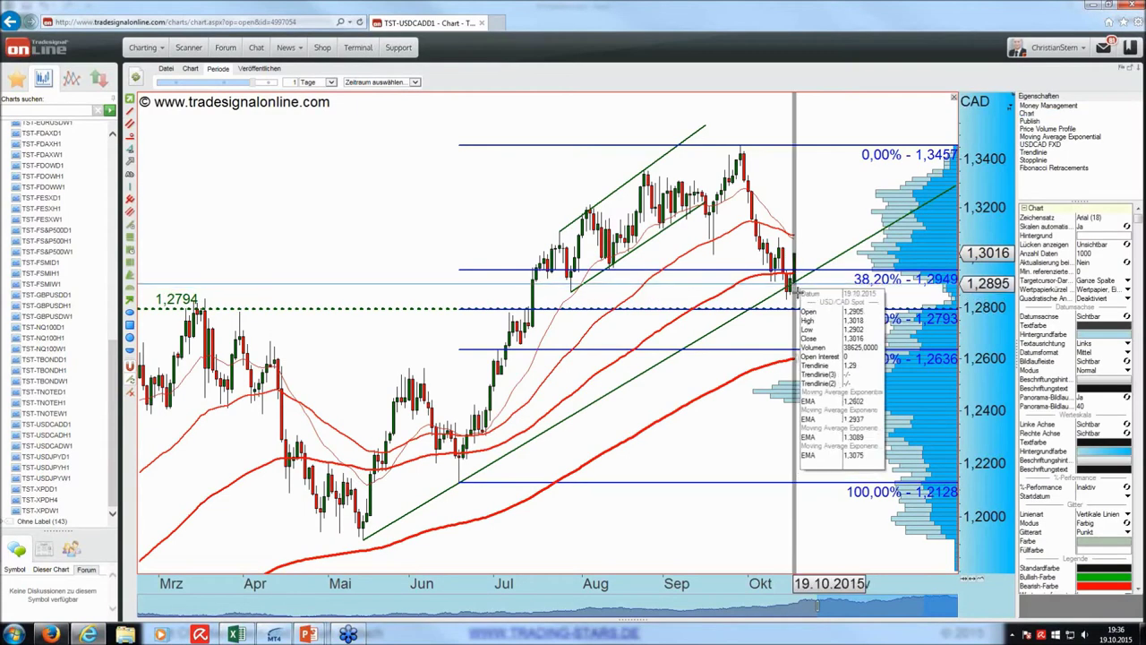
{"action": "left_click_drag", "start_coordinate": [796, 292], "coordinate": [797, 292]}
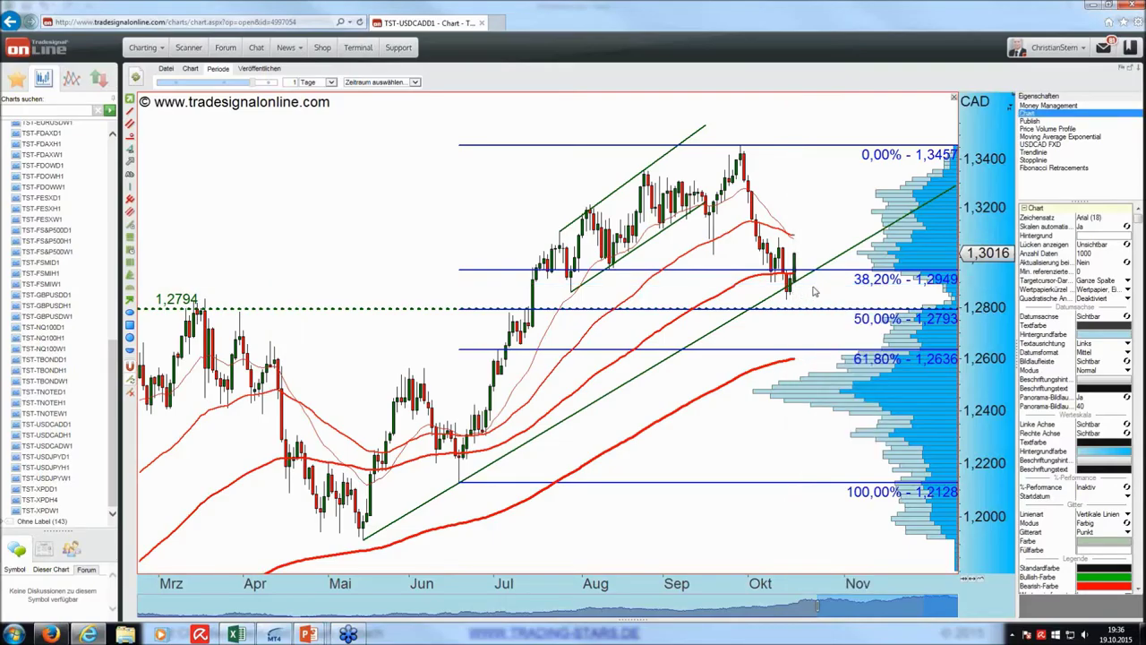
{"action": "left_click_drag", "start_coordinate": [814, 293], "coordinate": [793, 282]}
{"action": "left_click", "coordinate": [635, 381]}
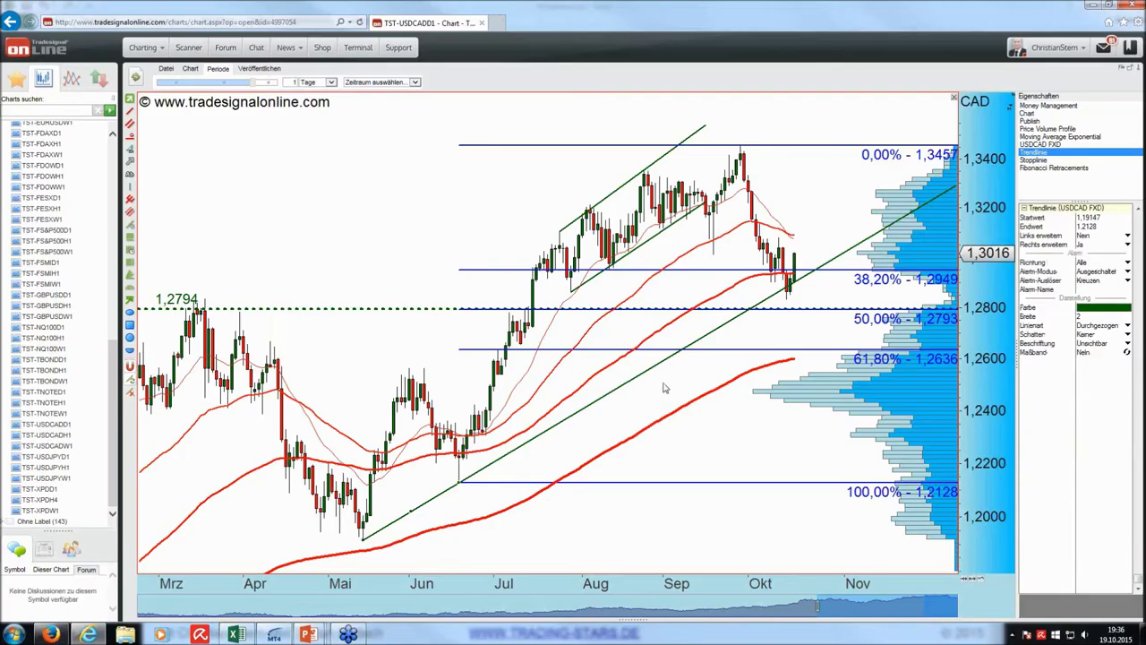
Step: Extend the daily USDCAD chart back beyond February and inspect the 1,2794 support level near the 50% retracement
{"action": "left_click", "coordinate": [230, 238]}
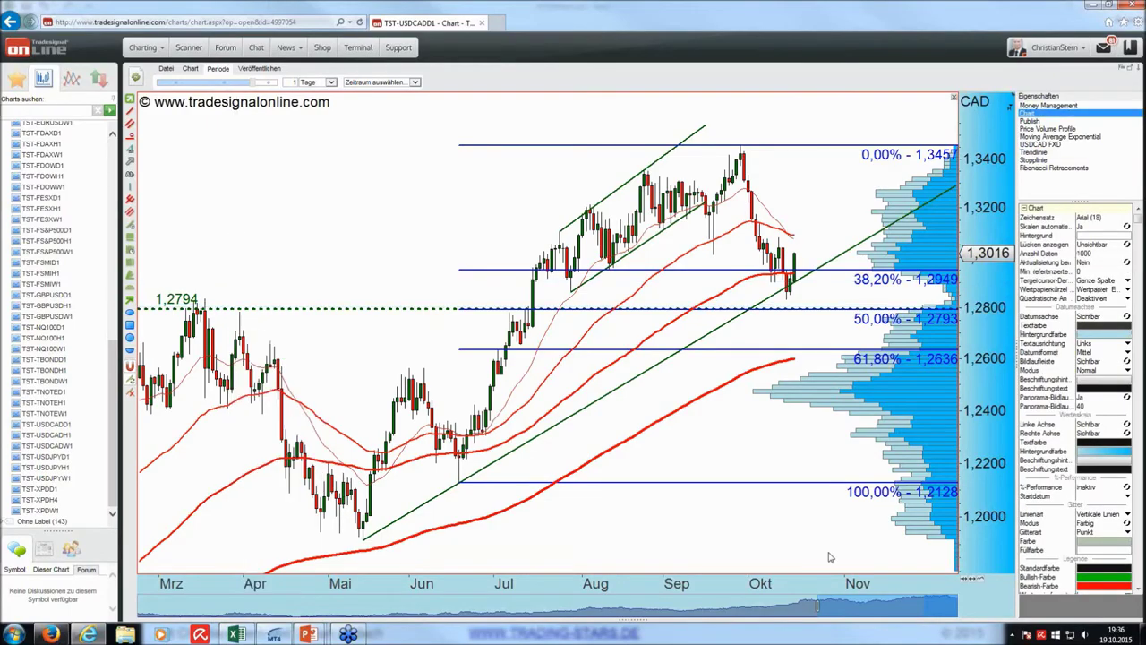
{"action": "left_click_drag", "start_coordinate": [817, 607], "coordinate": [794, 608]}
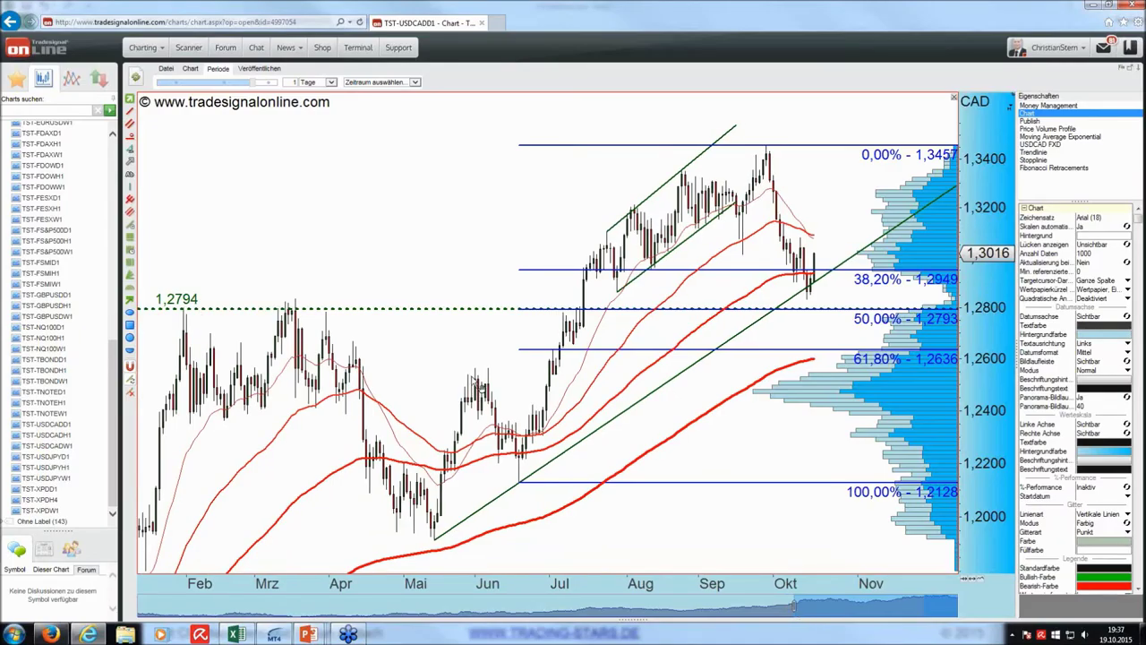
{"action": "left_click", "coordinate": [484, 315]}
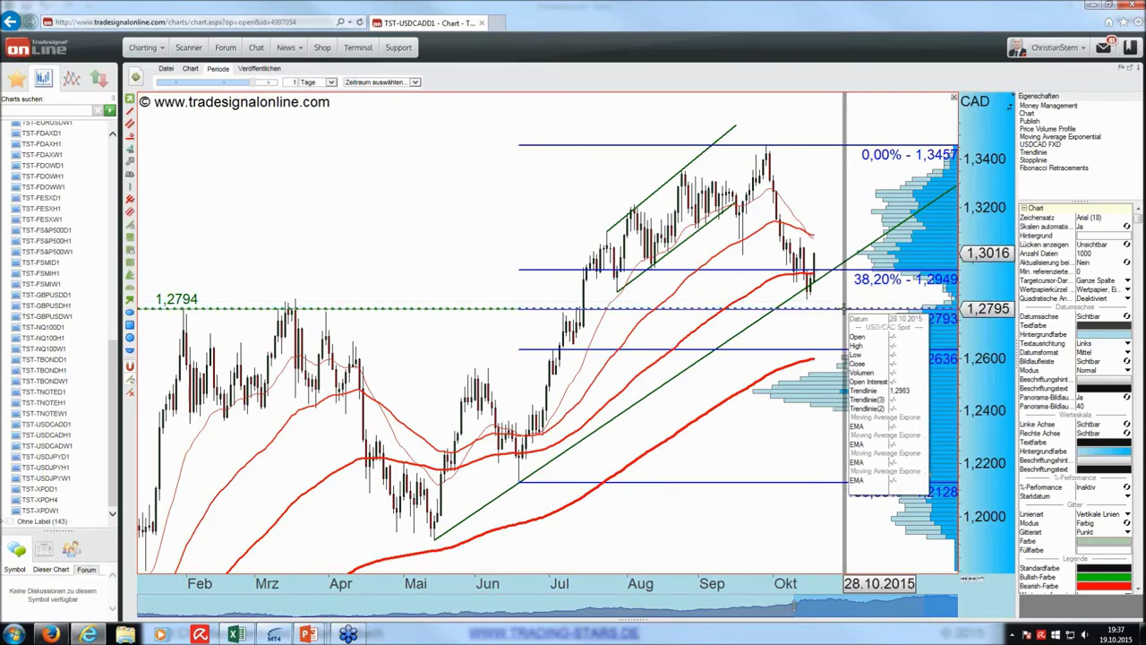
{"action": "left_click", "coordinate": [844, 309]}
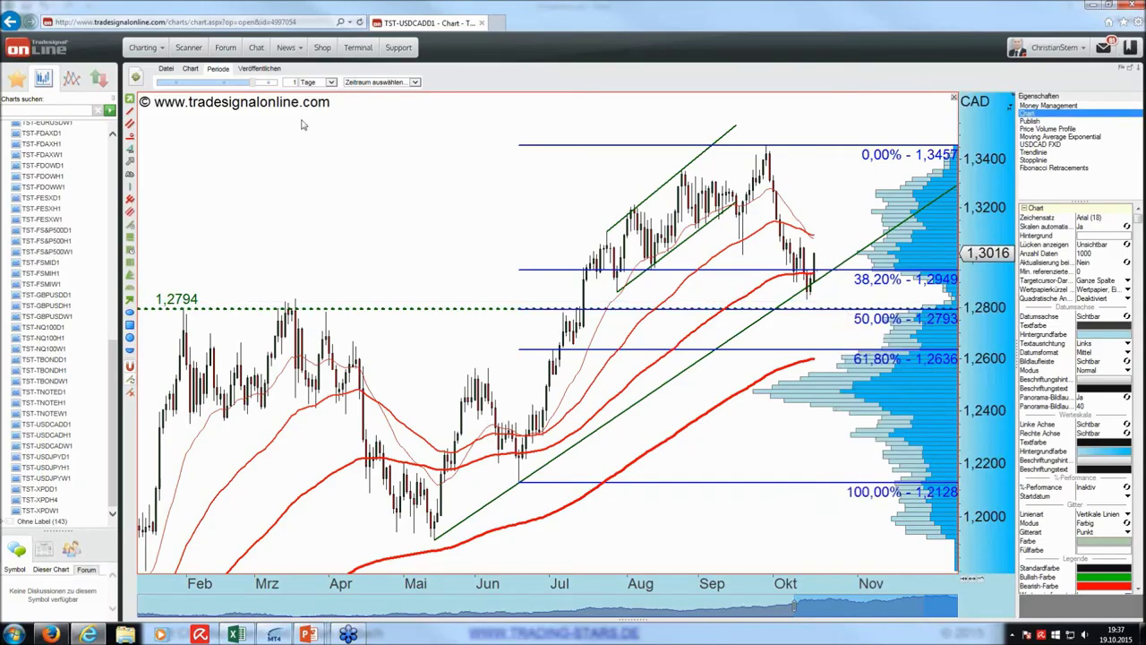
Step: Switch the USDCAD chart to a 1-hour period and extend its visible range back to about 30 September
{"action": "left_click", "coordinate": [331, 82]}
{"action": "left_click", "coordinate": [312, 75]}
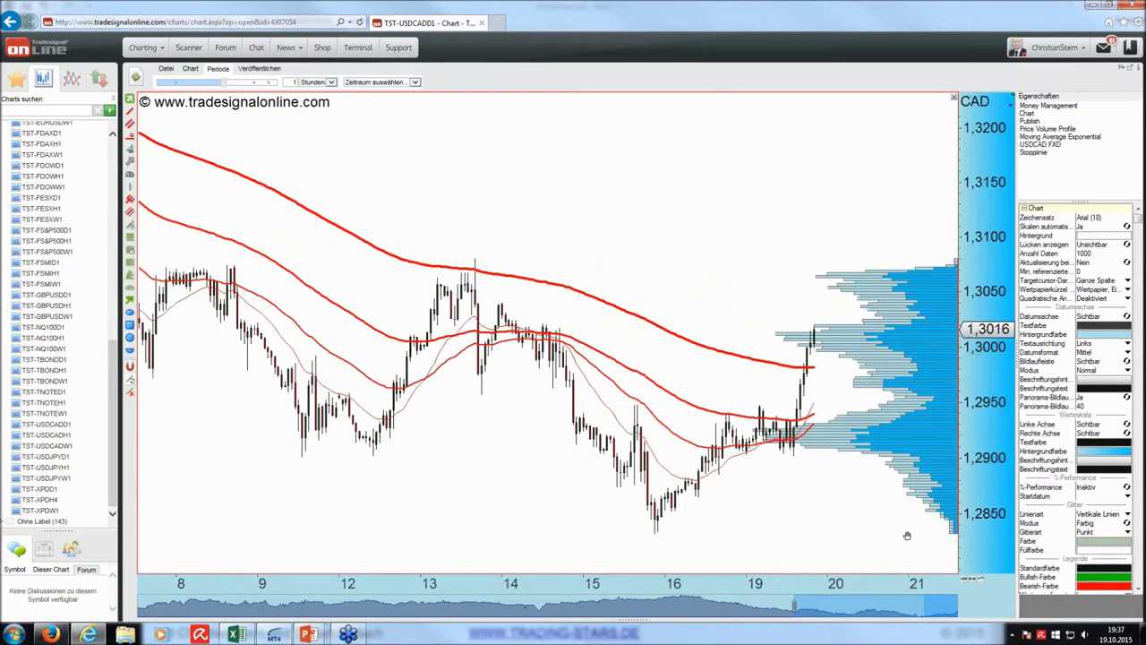
{"action": "left_click_drag", "start_coordinate": [794, 606], "coordinate": [666, 608]}
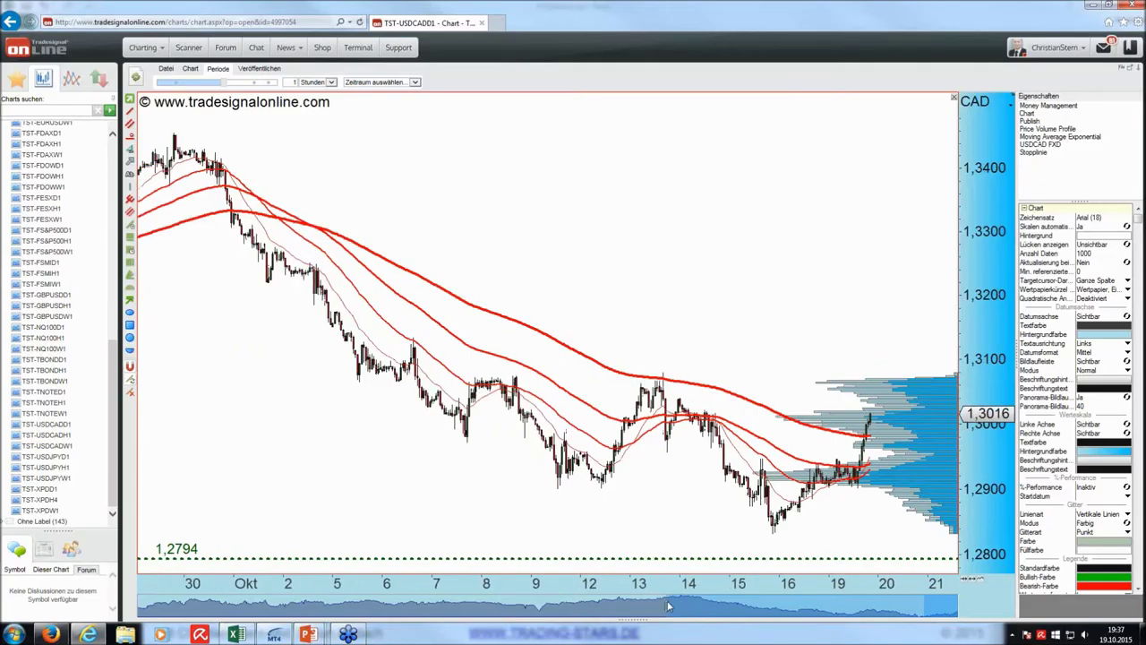
{"action": "left_click", "coordinate": [621, 380]}
{"action": "left_click_drag", "start_coordinate": [622, 381], "coordinate": [639, 379]}
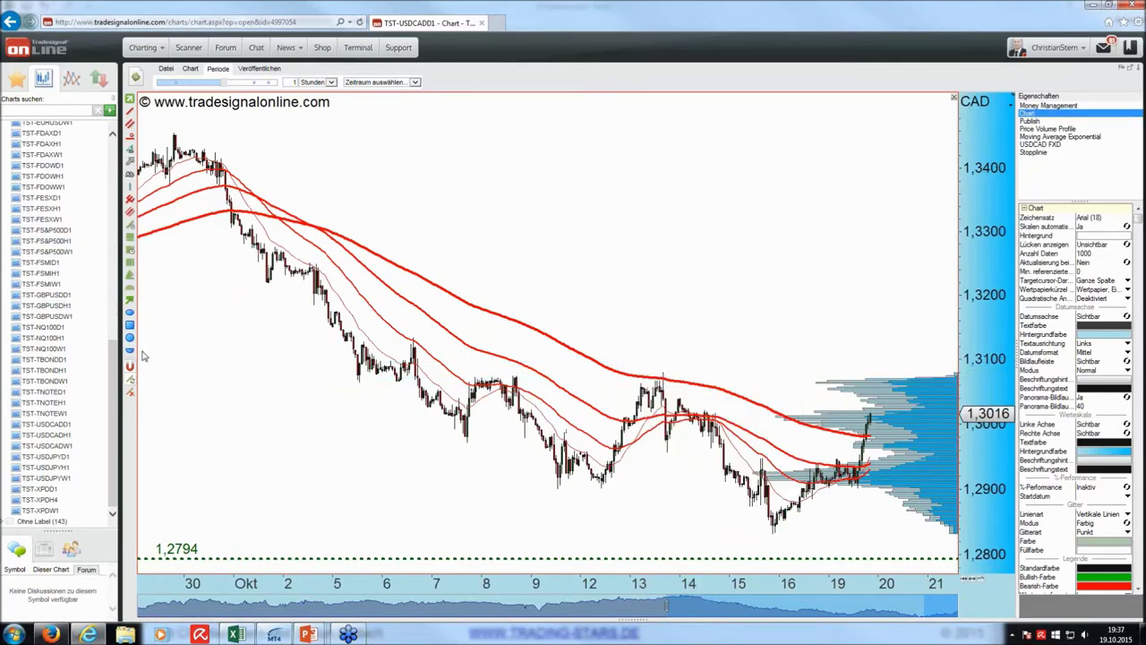
Step: Open the saved hourly USDCAD chart, discarding the current changes, stretch its price scale and examine the area around the 1,3072 resistance line
{"action": "left_click", "coordinate": [49, 436]}
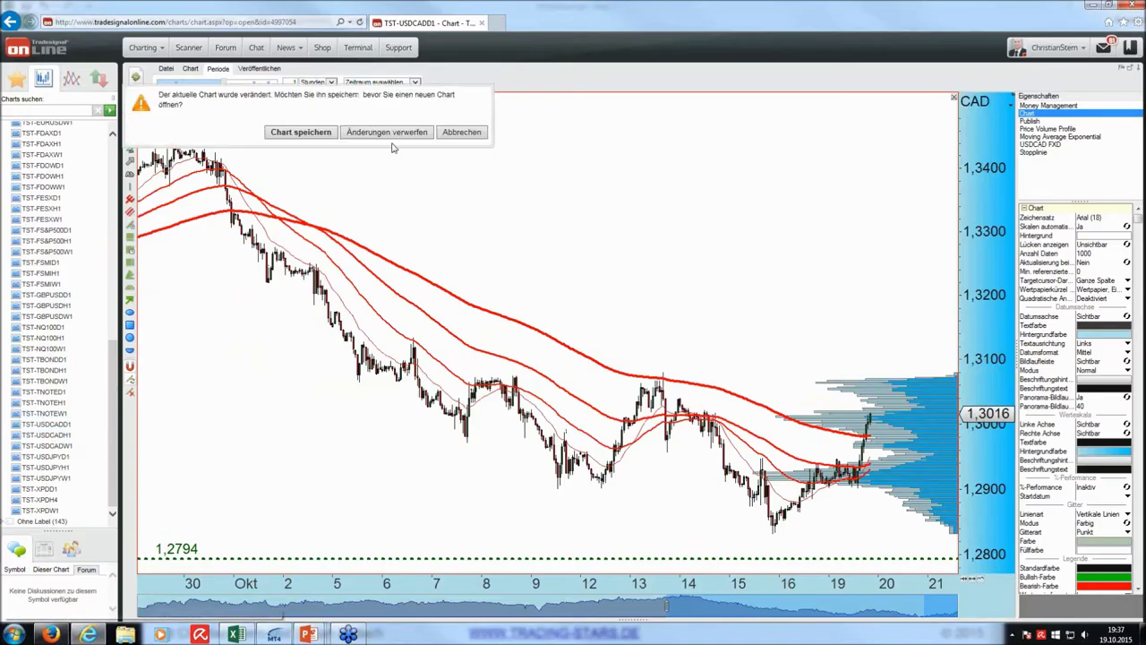
{"action": "left_click", "coordinate": [387, 137]}
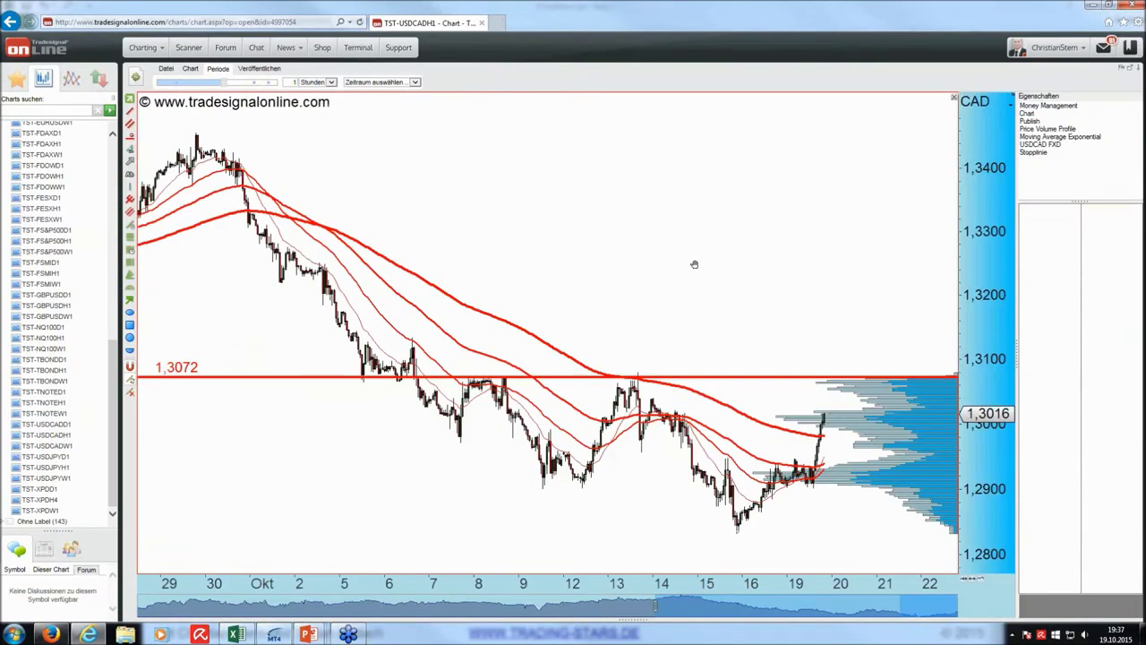
{"action": "left_click_drag", "start_coordinate": [982, 436], "coordinate": [984, 468]}
{"action": "left_click", "coordinate": [286, 415]}
{"action": "left_click_drag", "start_coordinate": [287, 415], "coordinate": [334, 397]}
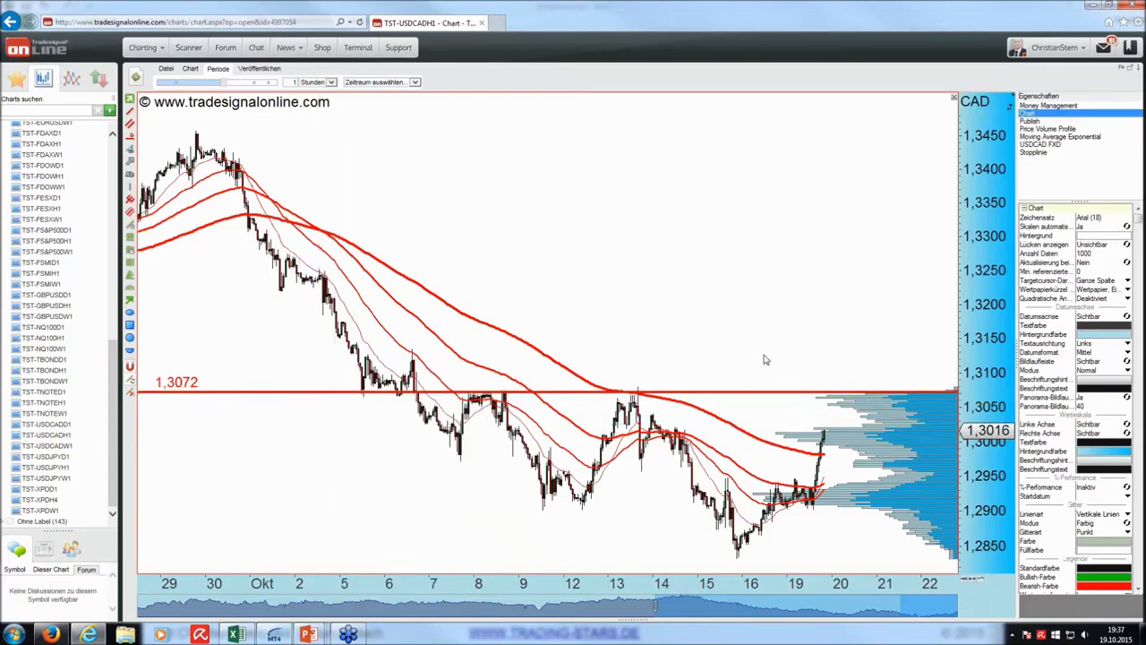
{"action": "left_click_drag", "start_coordinate": [835, 419], "coordinate": [844, 394]}
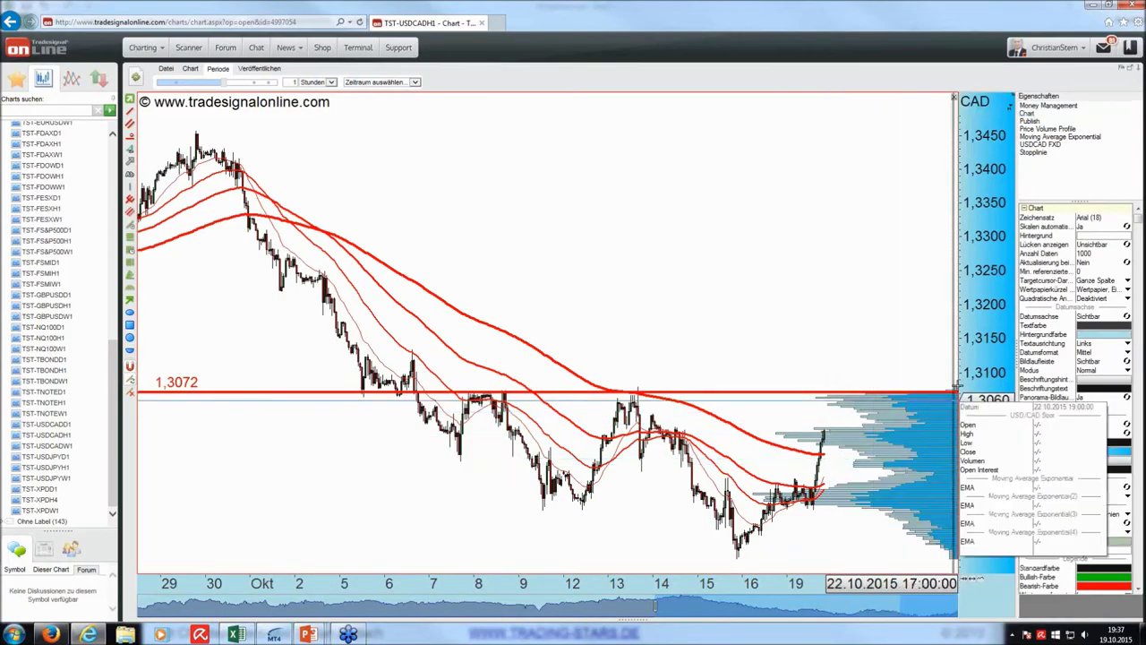
Step: Switch to the Excel trading matrix and review the ratings of USD/CAD, NZD/USD and GOLD
{"action": "left_click", "coordinate": [236, 634]}
{"action": "left_click", "coordinate": [445, 291]}
{"action": "left_click", "coordinate": [624, 281]}
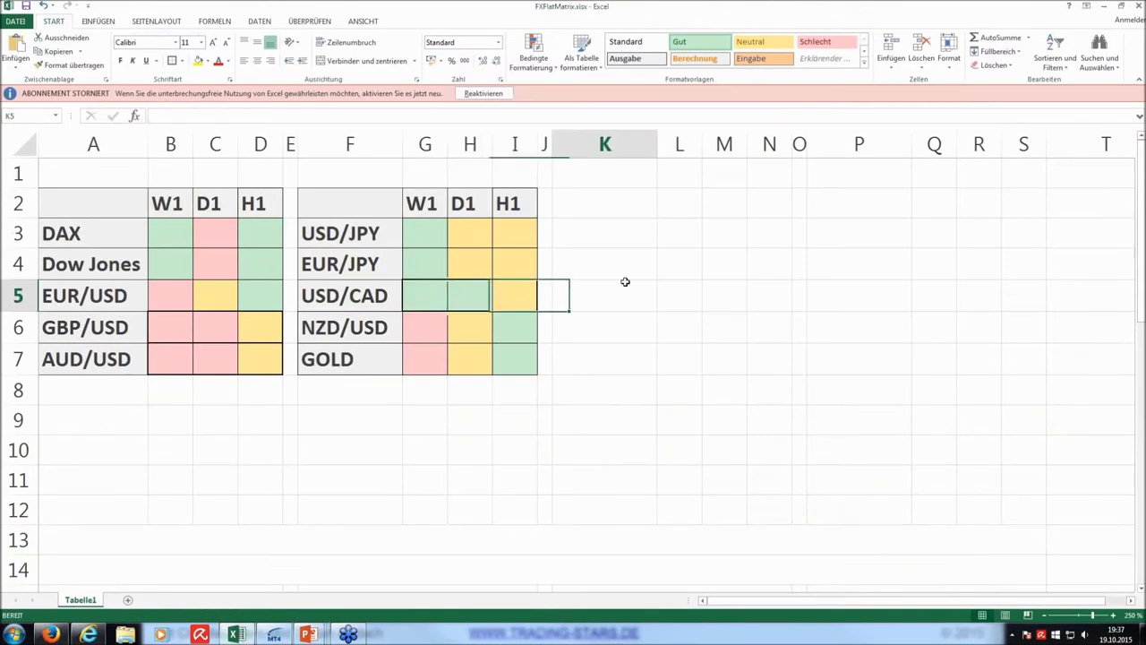
{"action": "left_click_drag", "start_coordinate": [435, 326], "coordinate": [504, 325]}
{"action": "left_click", "coordinate": [601, 310]}
{"action": "left_click_drag", "start_coordinate": [439, 361], "coordinate": [525, 371]}
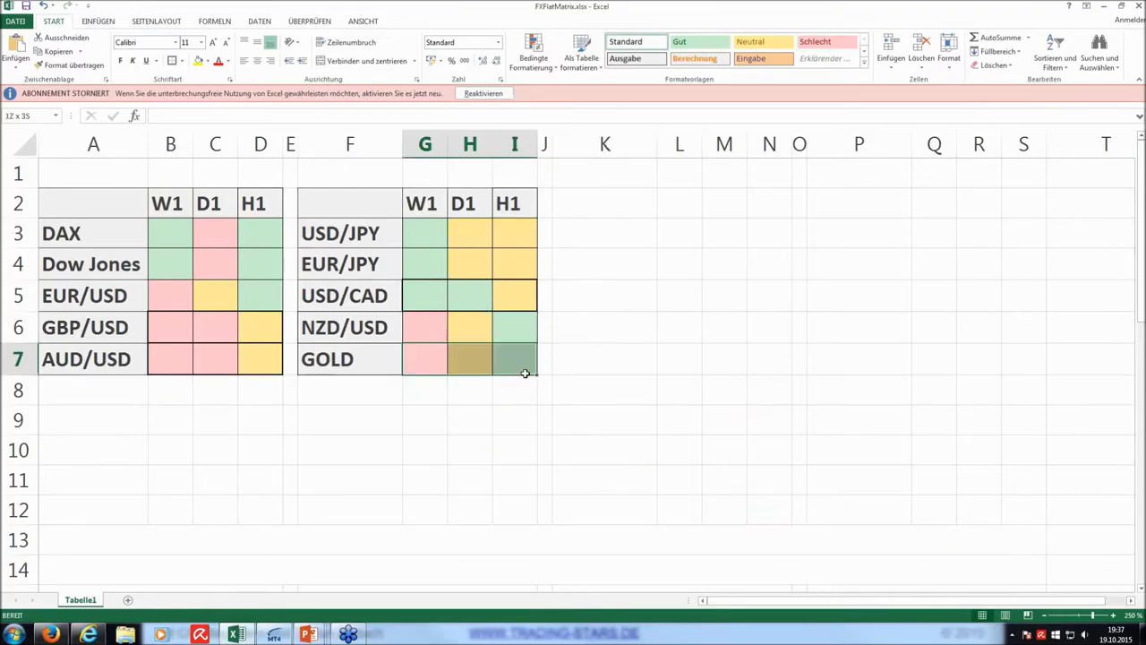
Step: Switch to Tradesignal Online and open the weekly gold chart TSGOLDW1
{"action": "left_click", "coordinate": [87, 634]}
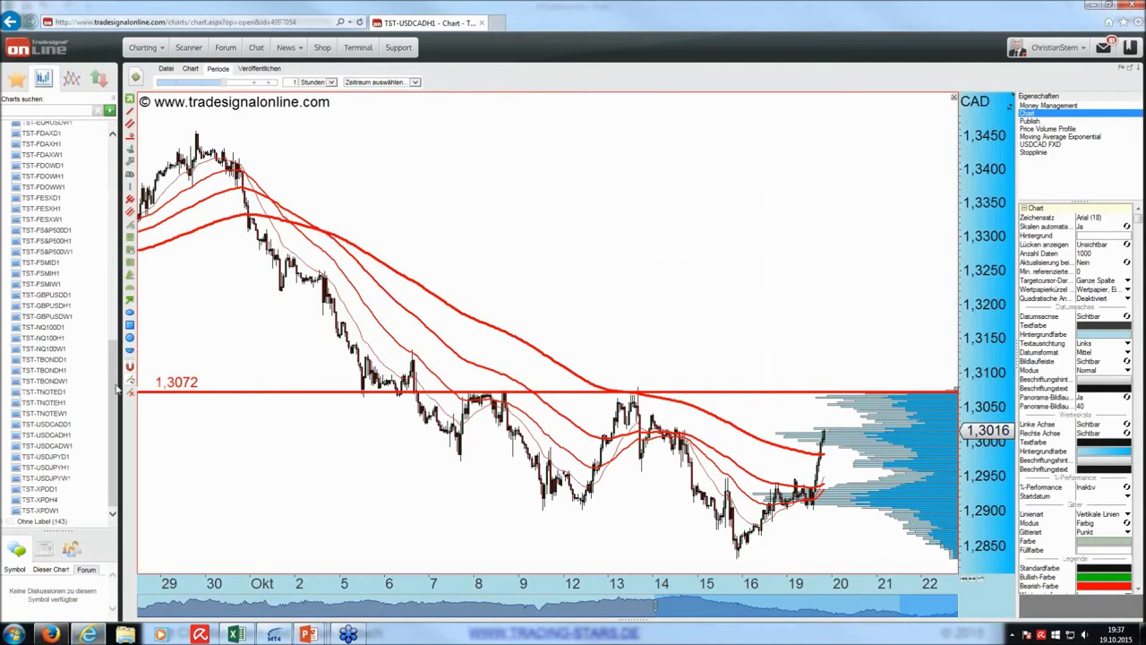
{"action": "left_click_drag", "start_coordinate": [118, 387], "coordinate": [125, 279]}
{"action": "left_click", "coordinate": [41, 198]}
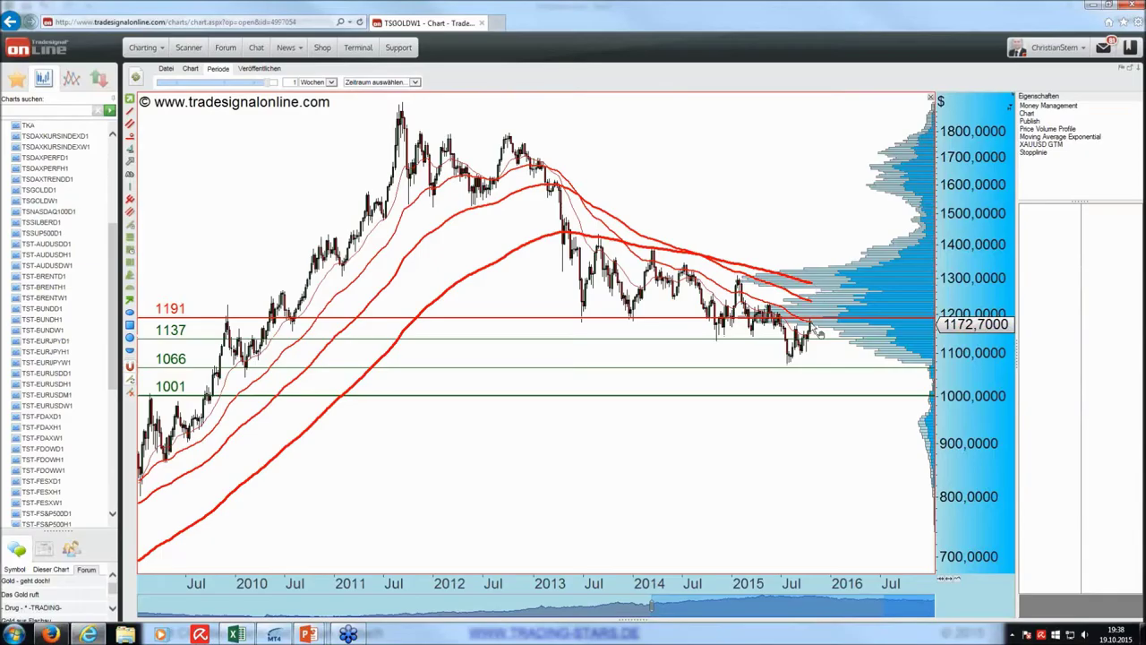
Step: Open the daily gold chart TSGOLDD1, extend it back to about September 2014 and inspect prices near the 1189 level
{"action": "left_click", "coordinate": [58, 190]}
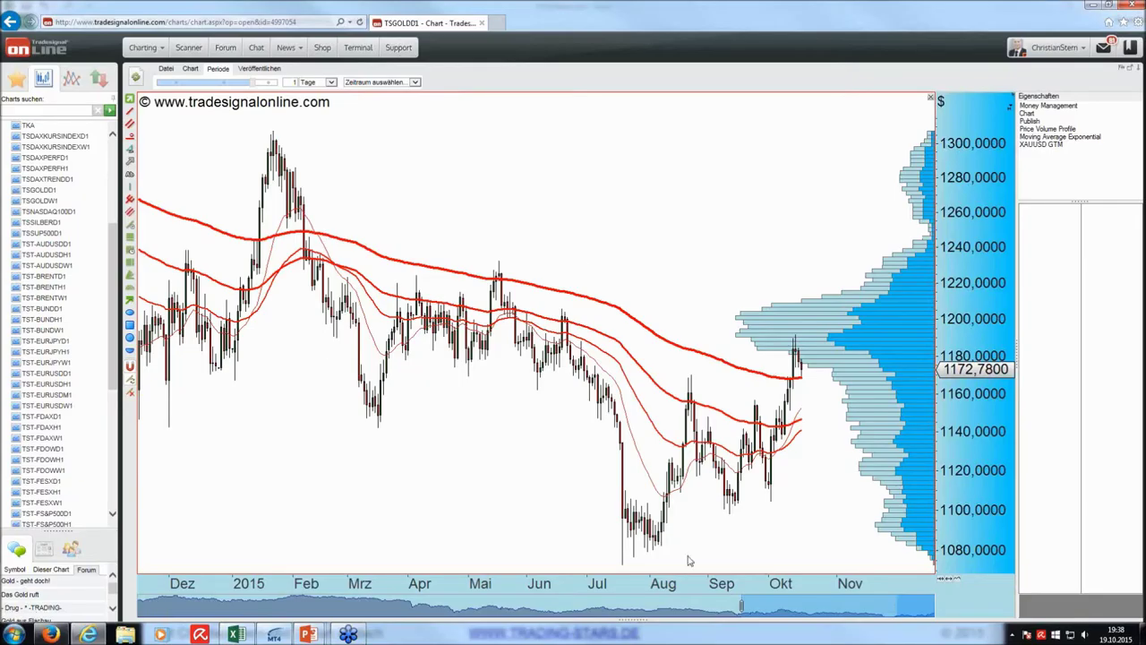
{"action": "mouse_move", "coordinate": [742, 609]}
{"action": "left_mouse_down"}
{"action": "mouse_move", "coordinate": [653, 607]}
{"action": "mouse_move", "coordinate": [735, 602]}
{"action": "left_mouse_up"}
{"action": "left_click", "coordinate": [733, 315]}
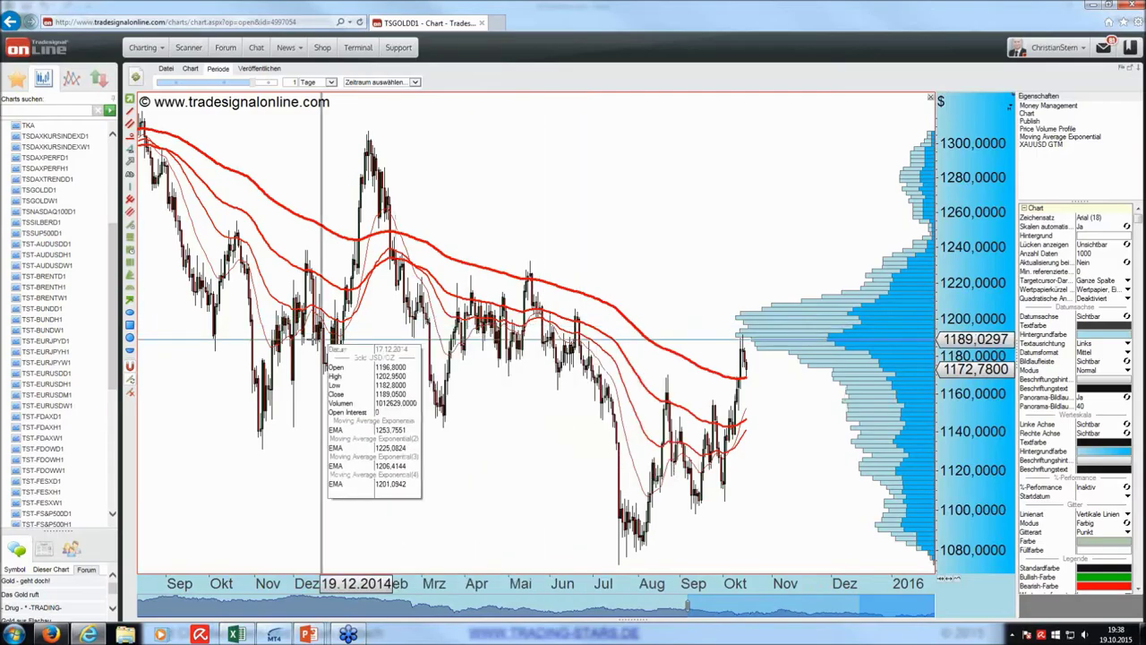
Step: Examine the daily gold chart around the volume profile peak just below 1200 and the latest candles above the slowest moving average
{"action": "left_click", "coordinate": [693, 316]}
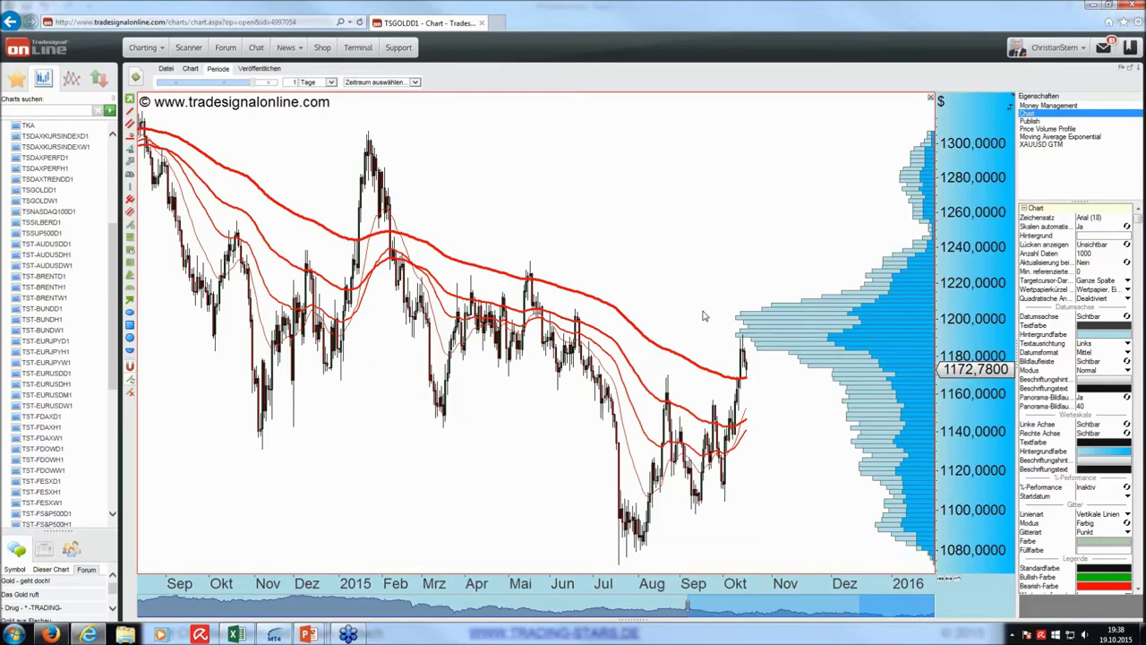
{"action": "left_click", "coordinate": [736, 324]}
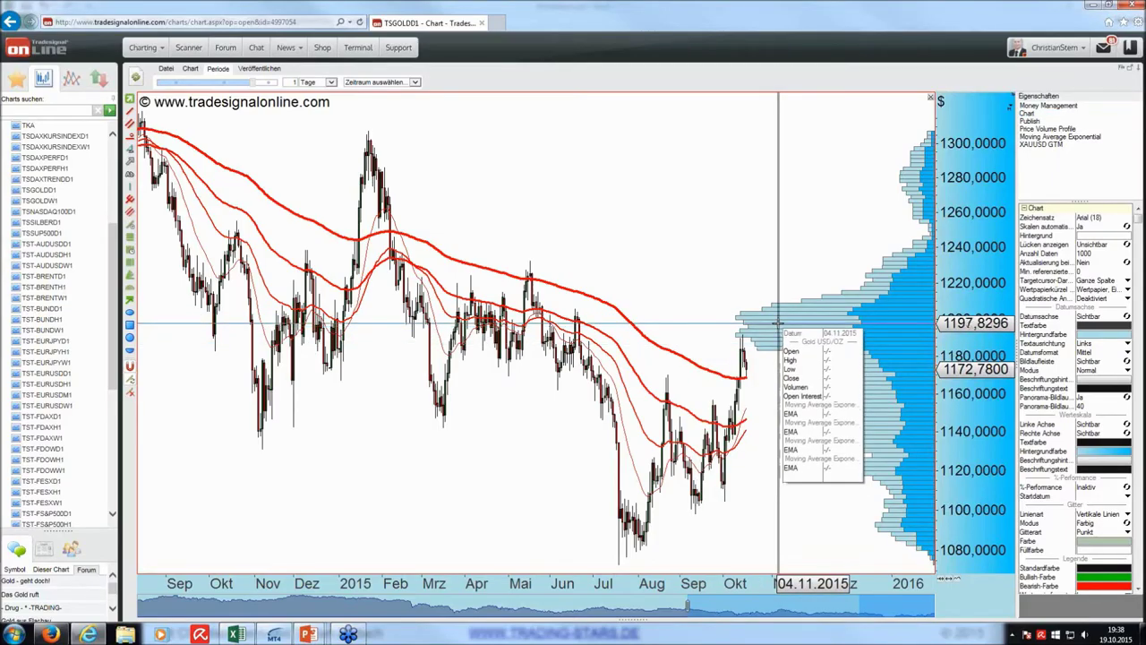
{"action": "left_click", "coordinate": [774, 303]}
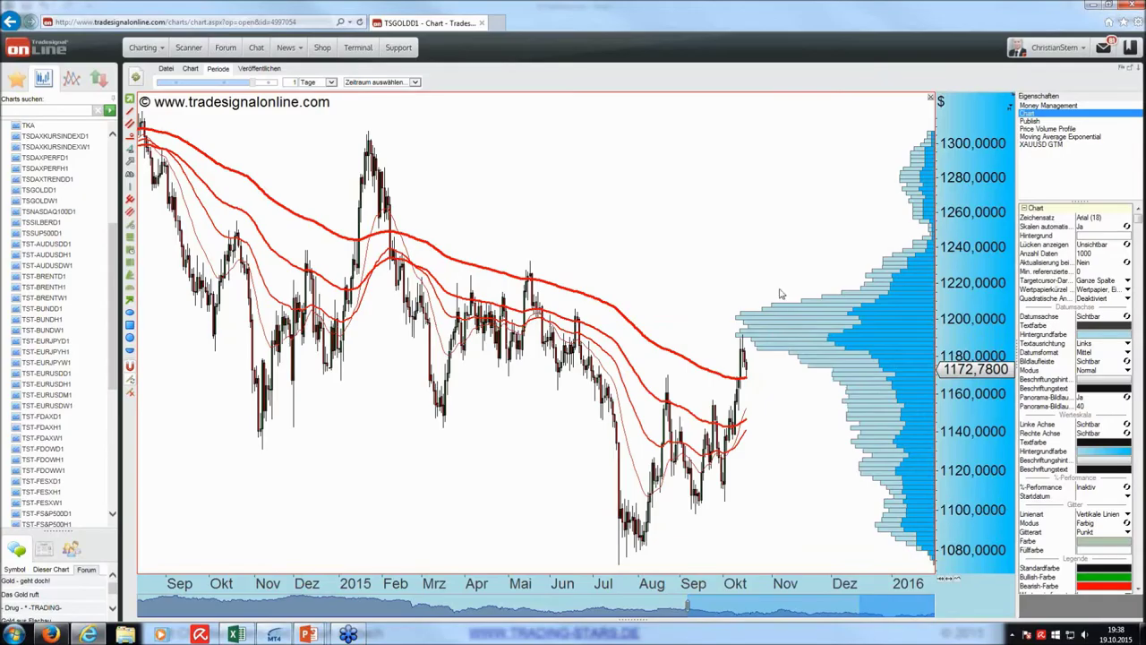
{"action": "left_click", "coordinate": [760, 379]}
{"action": "left_click", "coordinate": [757, 364]}
Step: Switch to the Excel trading matrix and review the W1, D1 and H1 ratings of GBP/USD, AUD/USD and USD/CAD
{"action": "left_click", "coordinate": [238, 636]}
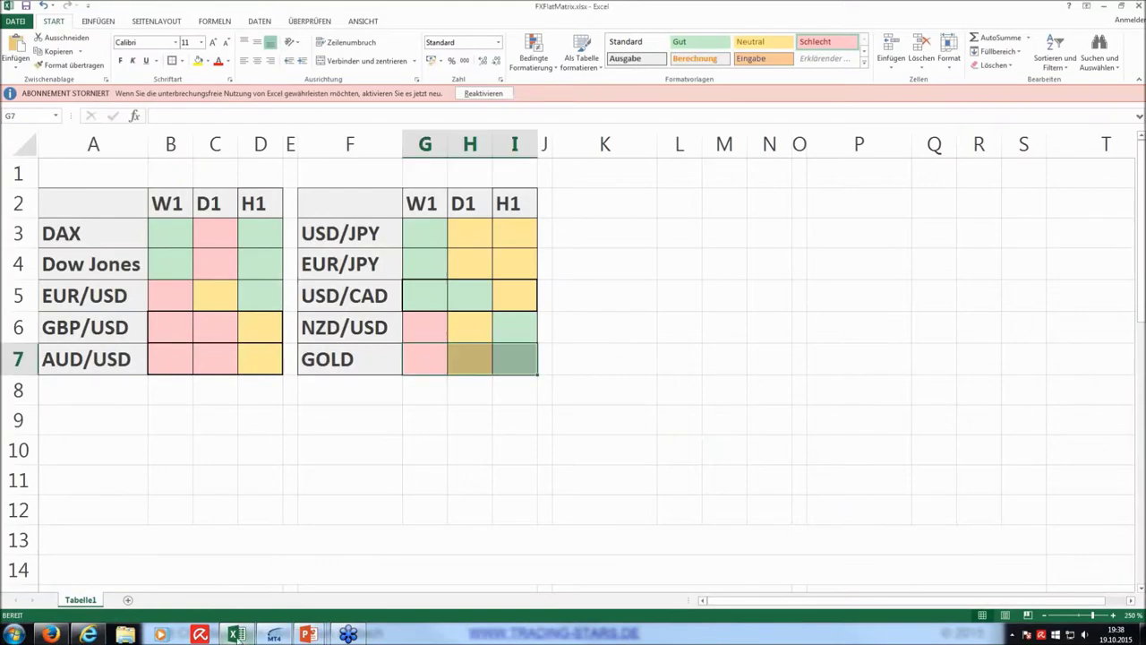
{"action": "left_click", "coordinate": [361, 512]}
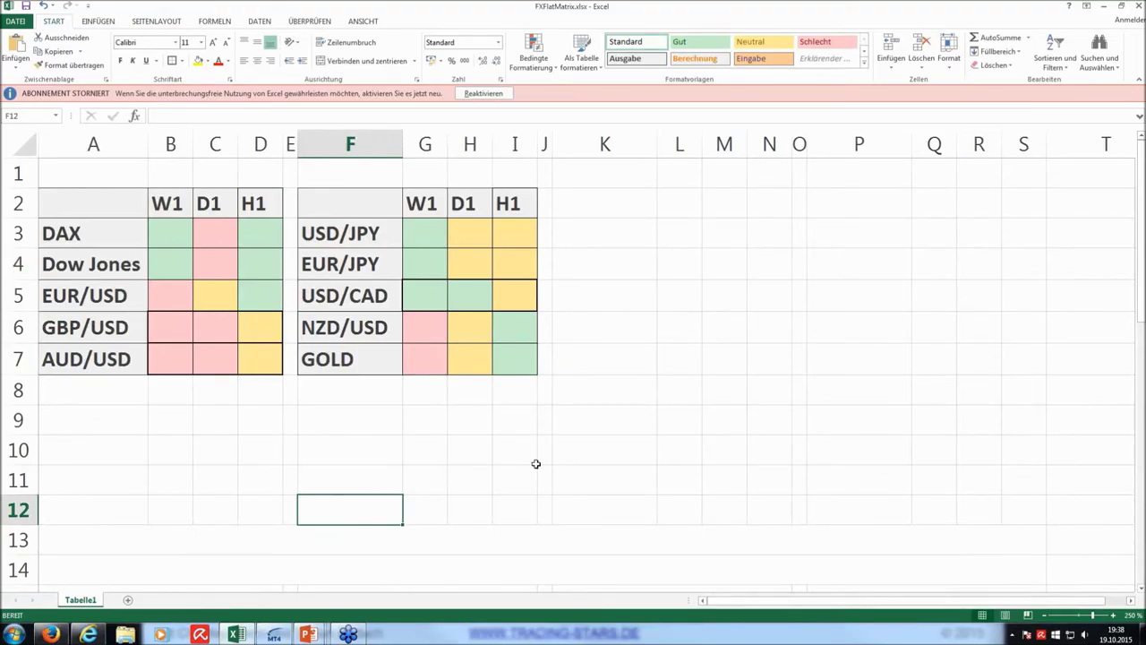
{"action": "left_click_drag", "start_coordinate": [171, 327], "coordinate": [255, 327]}
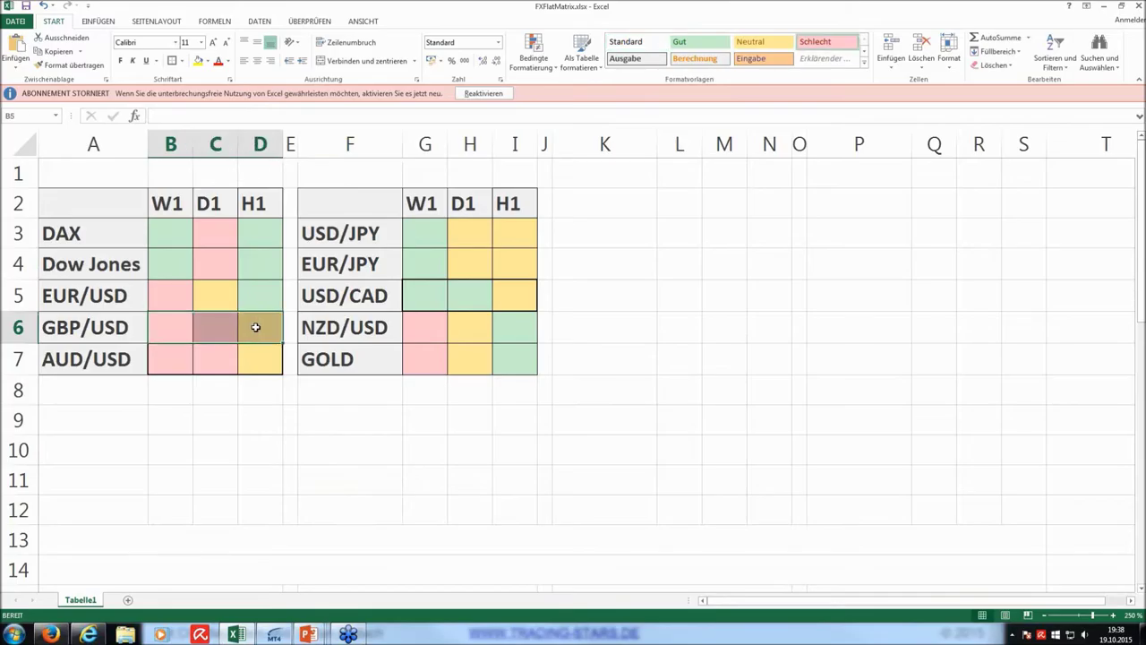
{"action": "left_click", "coordinate": [194, 408]}
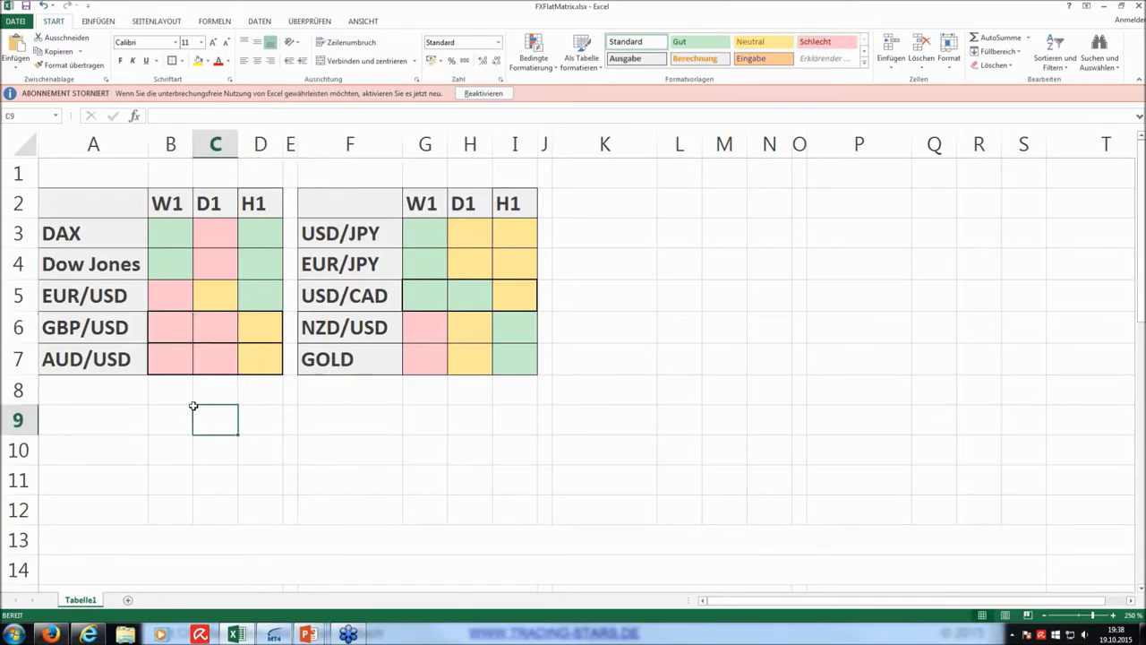
{"action": "left_click_drag", "start_coordinate": [174, 361], "coordinate": [251, 358]}
{"action": "left_click", "coordinate": [287, 399]}
{"action": "left_click", "coordinate": [645, 382]}
{"action": "left_click_drag", "start_coordinate": [430, 297], "coordinate": [473, 300]}
{"action": "left_click", "coordinate": [622, 306]}
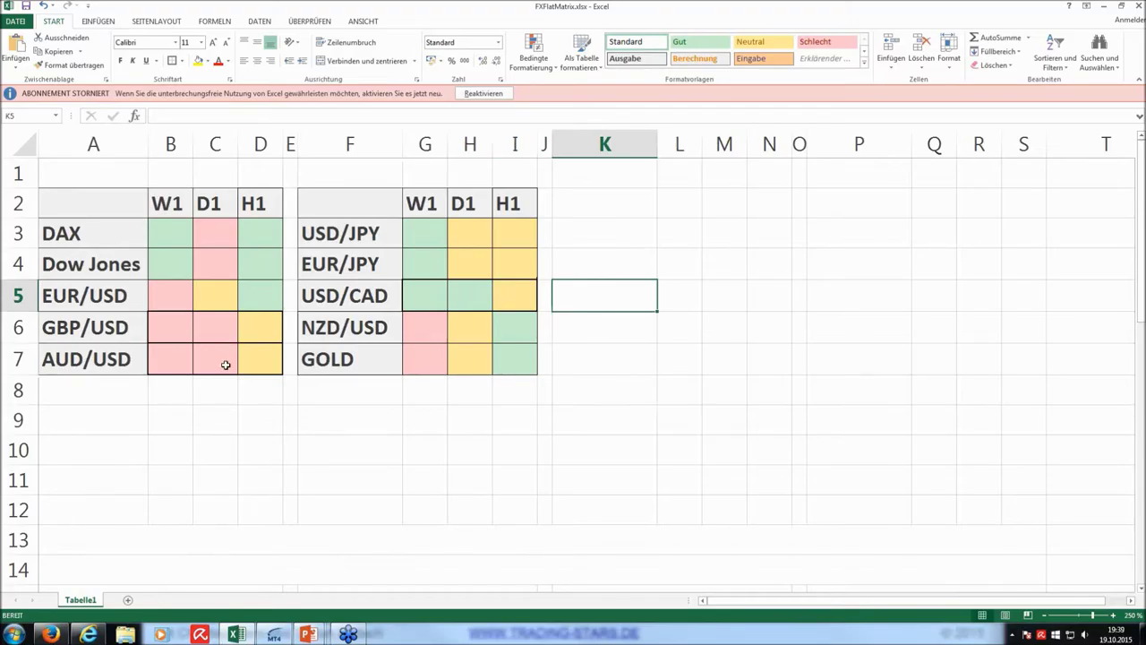
{"action": "left_click", "coordinate": [307, 416]}
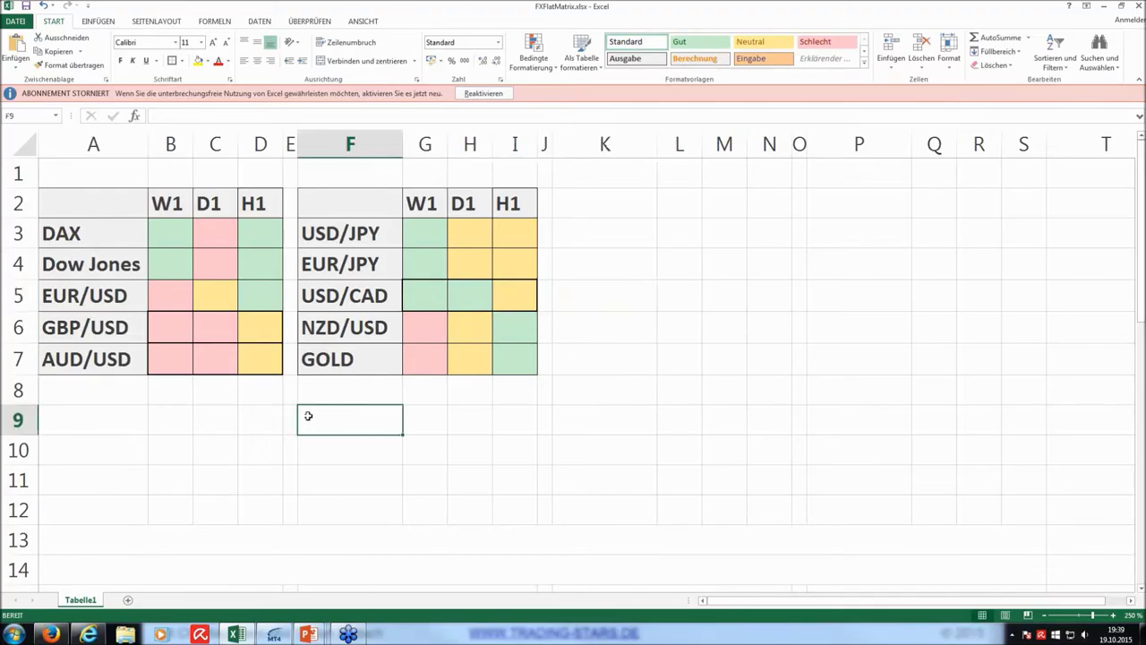
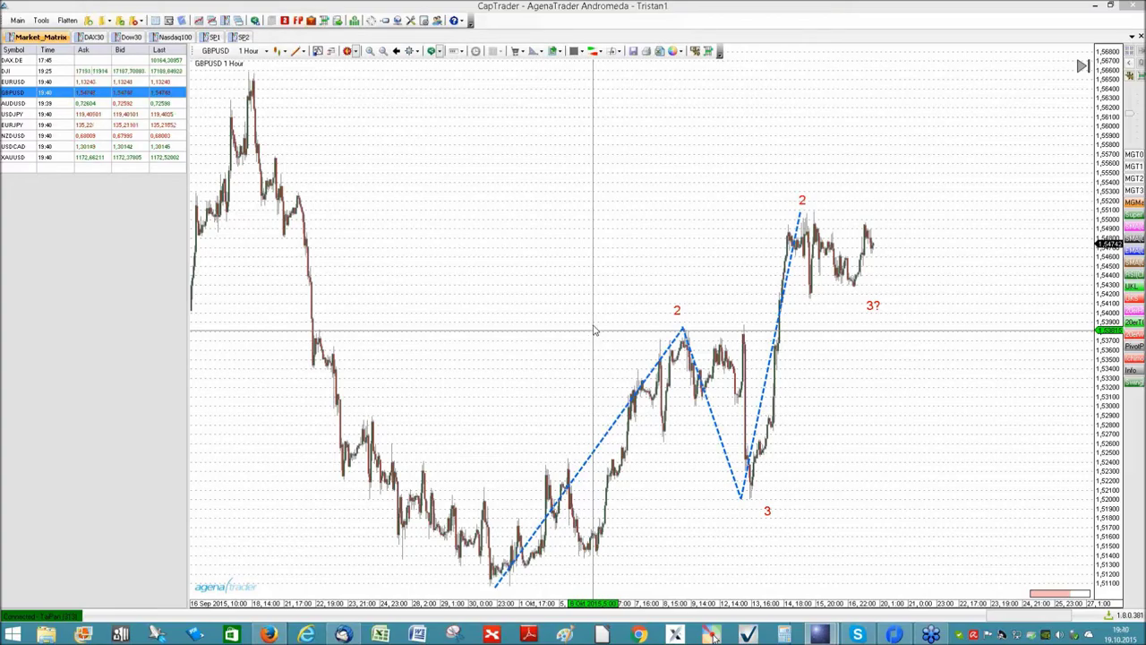
Step: In AgenaTrader, load ADS.DE from the DAX30 watchlist and enlarge its weekly chart to fill the chart area
{"action": "left_click", "coordinate": [83, 38]}
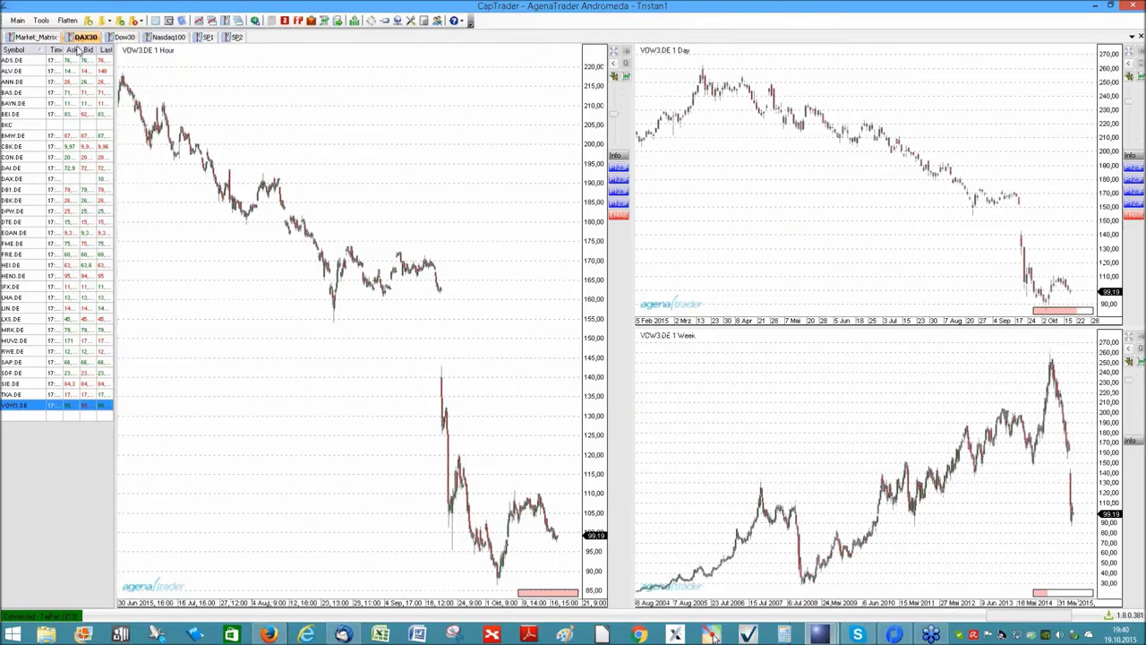
{"action": "left_click", "coordinate": [27, 60]}
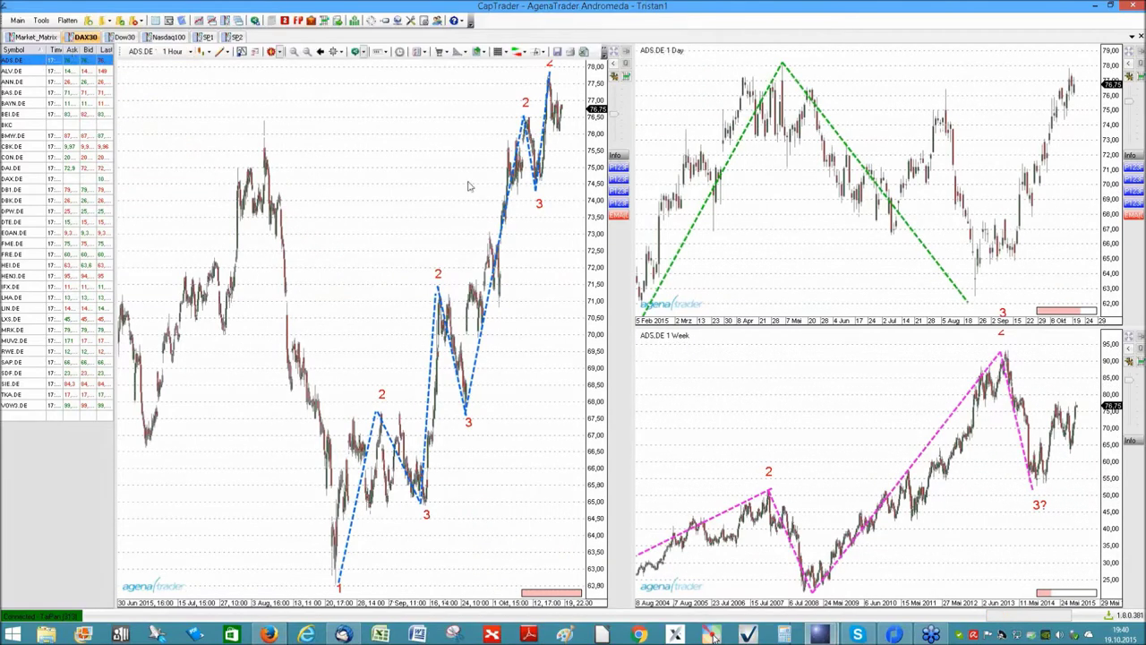
{"action": "mouse_move", "coordinate": [934, 371]}
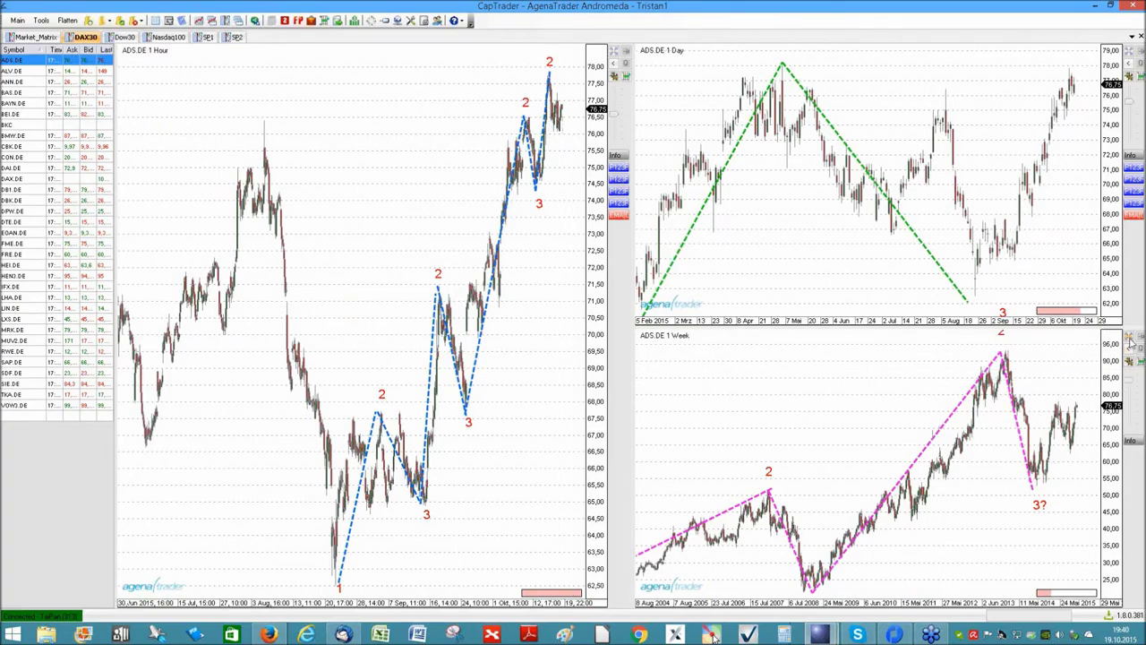
{"action": "left_click", "coordinate": [1130, 340]}
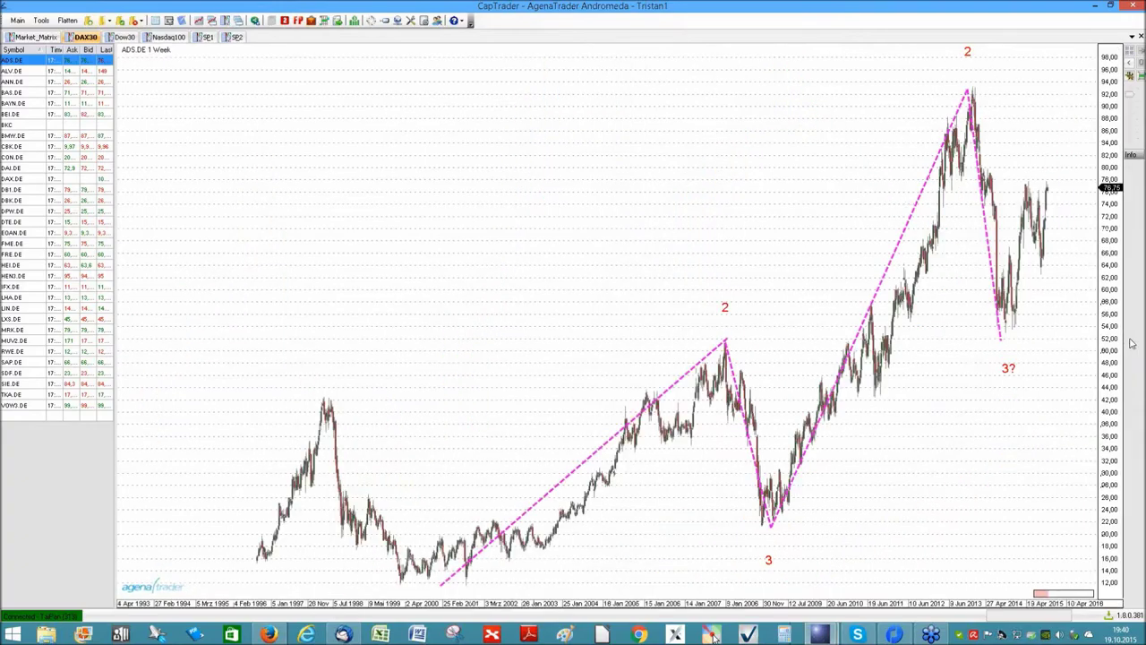
Step: Highlight the ADS.DE weekly trend in yellow freehand, from the 2001 low through points 2, 3 and 2 to the point marked 3?
{"action": "mouse_move", "coordinate": [1093, 329]}
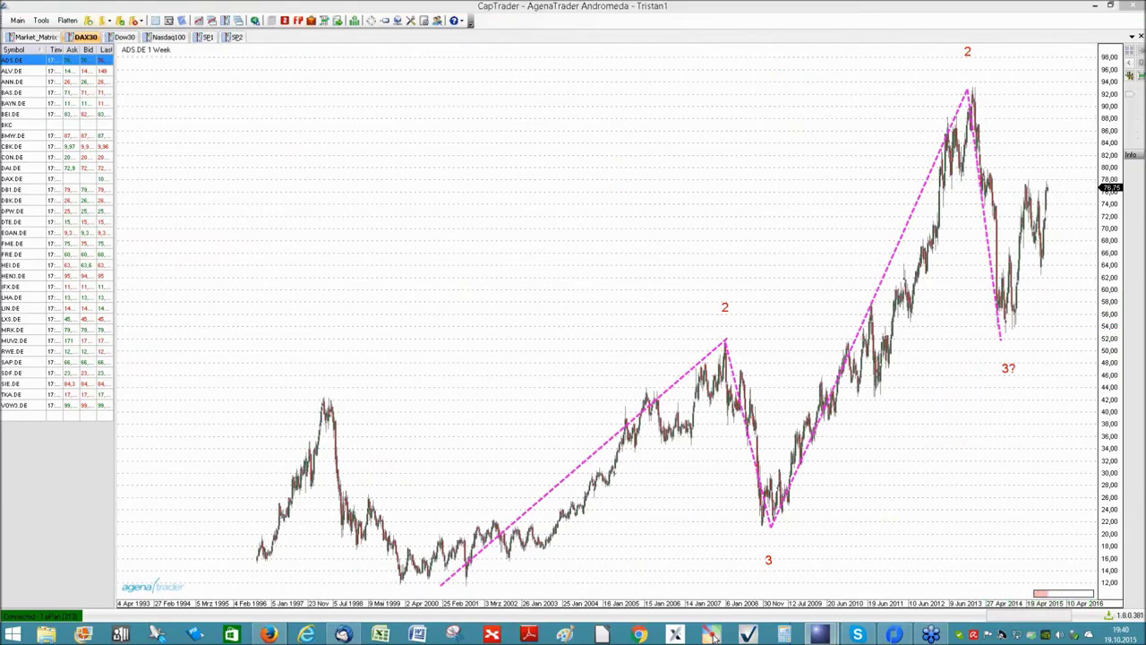
{"action": "mouse_move", "coordinate": [454, 576]}
{"action": "left_mouse_down"}
{"action": "mouse_move", "coordinate": [570, 435]}
{"action": "mouse_move", "coordinate": [698, 351]}
{"action": "mouse_move", "coordinate": [763, 506]}
{"action": "mouse_move", "coordinate": [780, 510]}
{"action": "mouse_move", "coordinate": [889, 219]}
{"action": "mouse_move", "coordinate": [964, 93]}
{"action": "mouse_move", "coordinate": [981, 121]}
{"action": "mouse_move", "coordinate": [1012, 328]}
{"action": "left_mouse_up"}
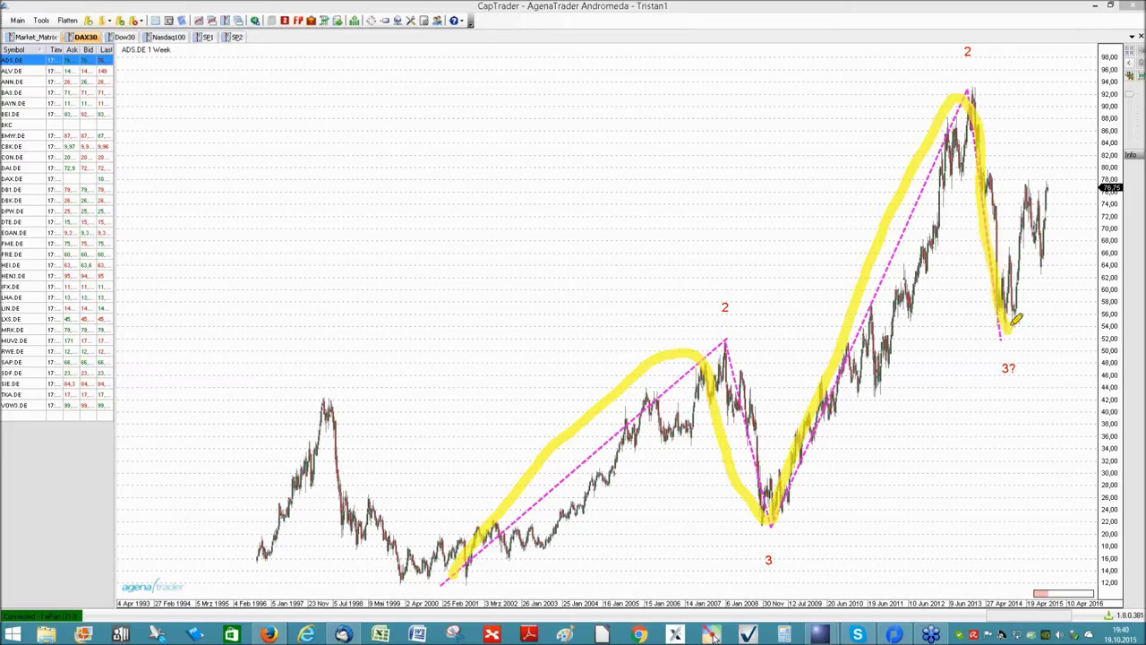